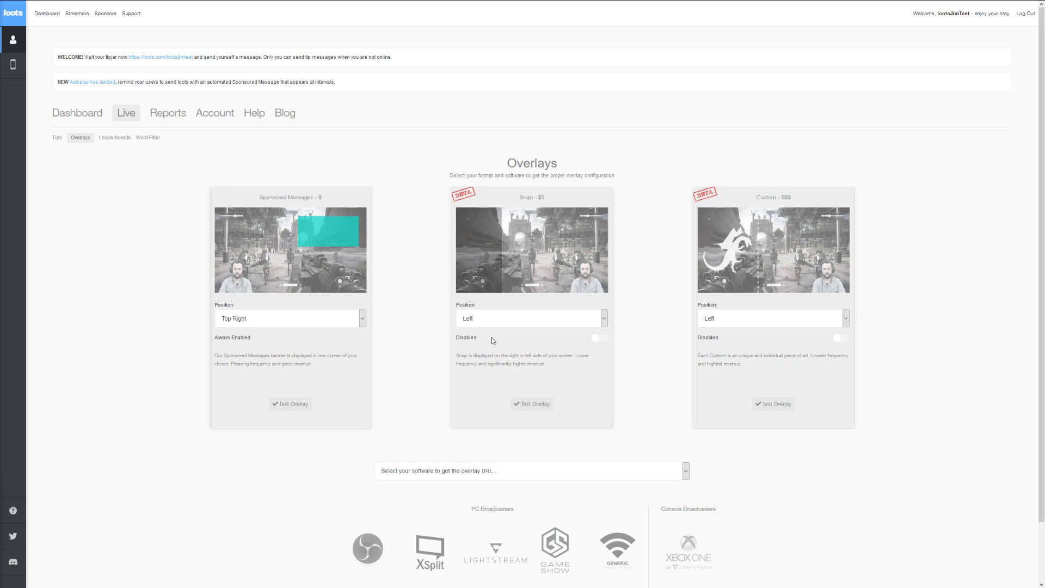
- Enable the Snap and Custom overlays, and position Sponsored Messages at Bottom Left and both Snap and Custom at Right
click(601, 342)
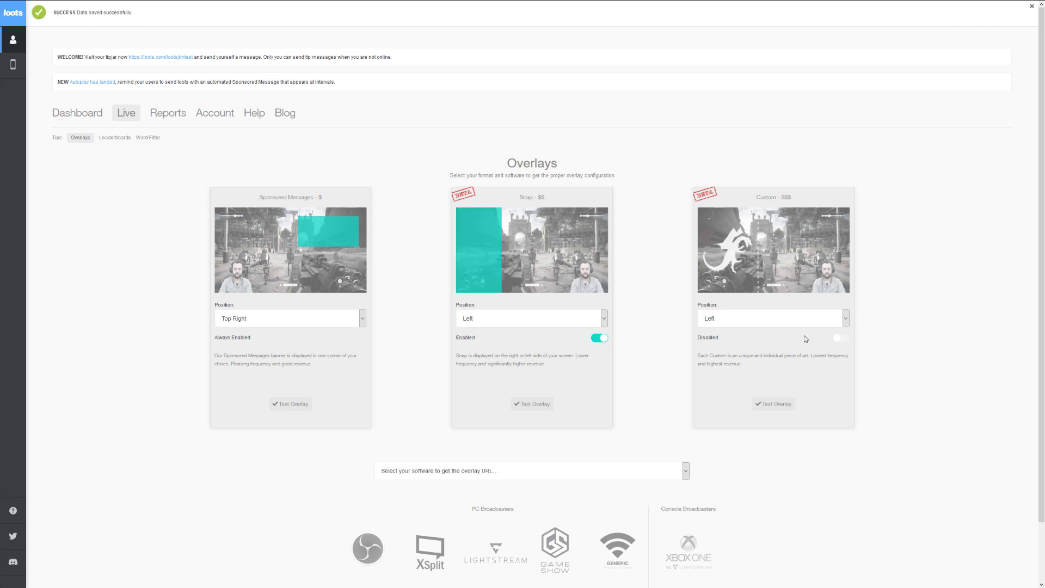
click(843, 339)
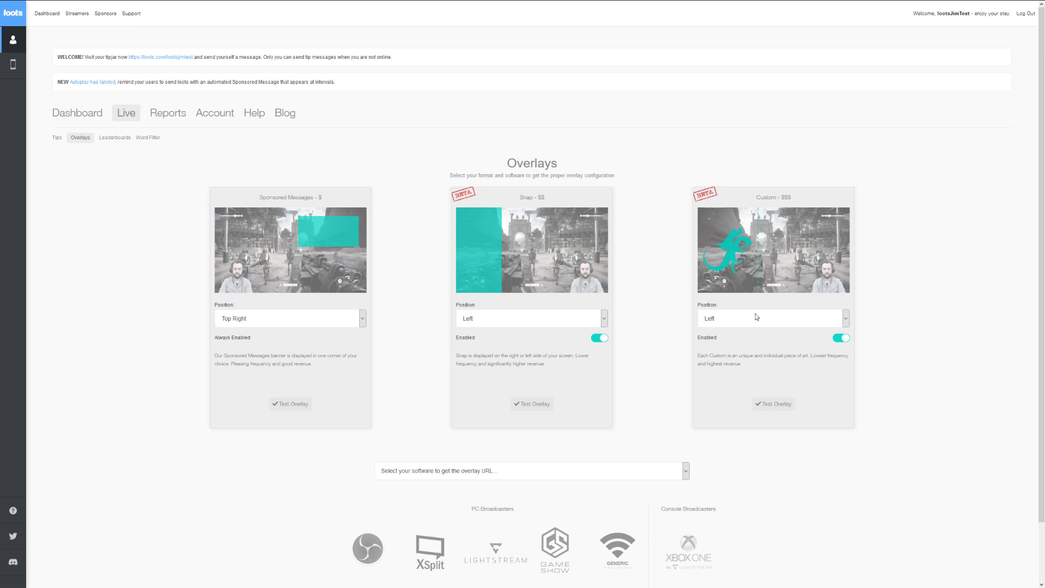
click(326, 322)
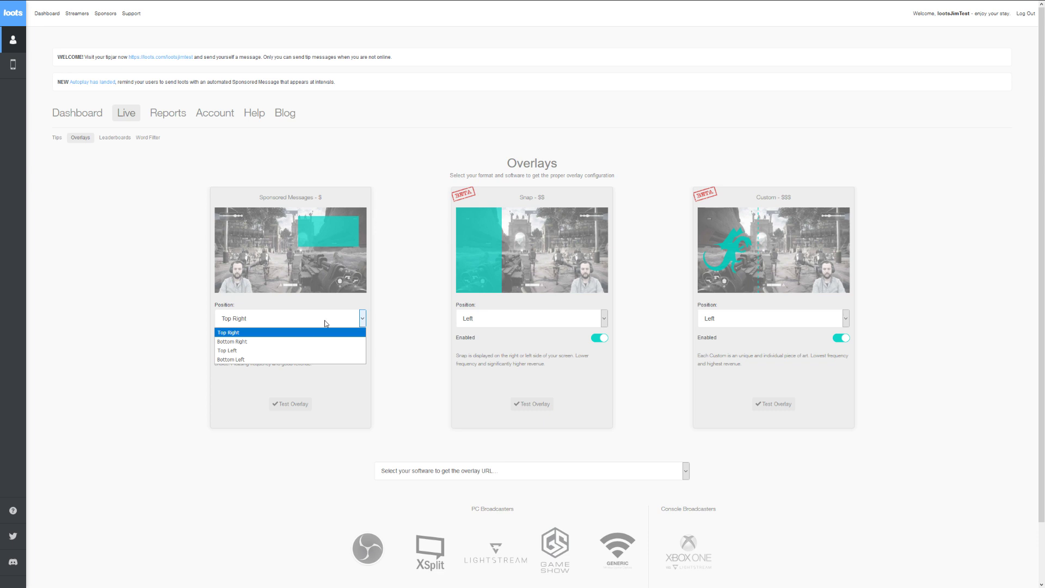
click(291, 359)
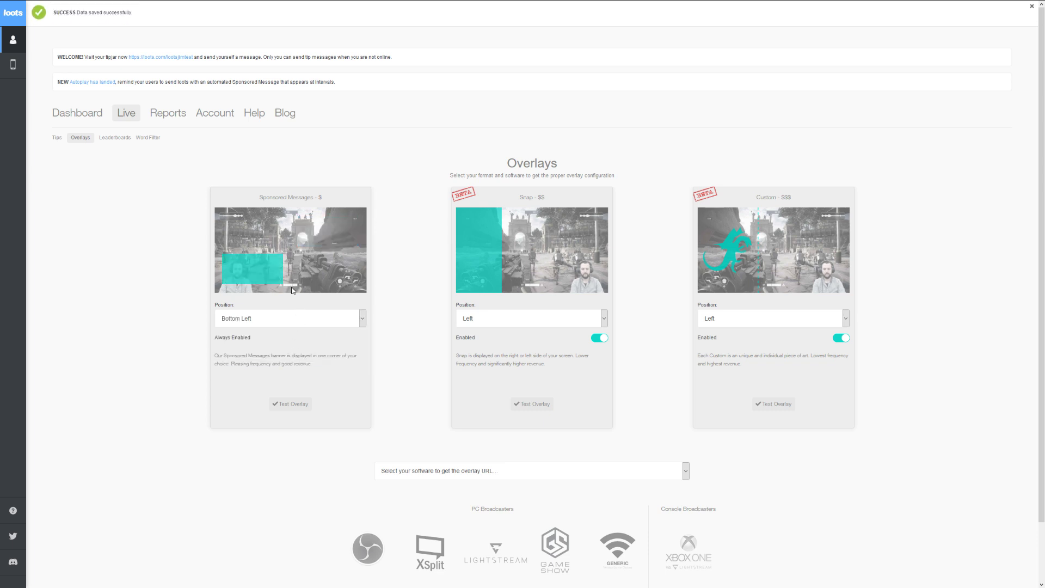
click(553, 319)
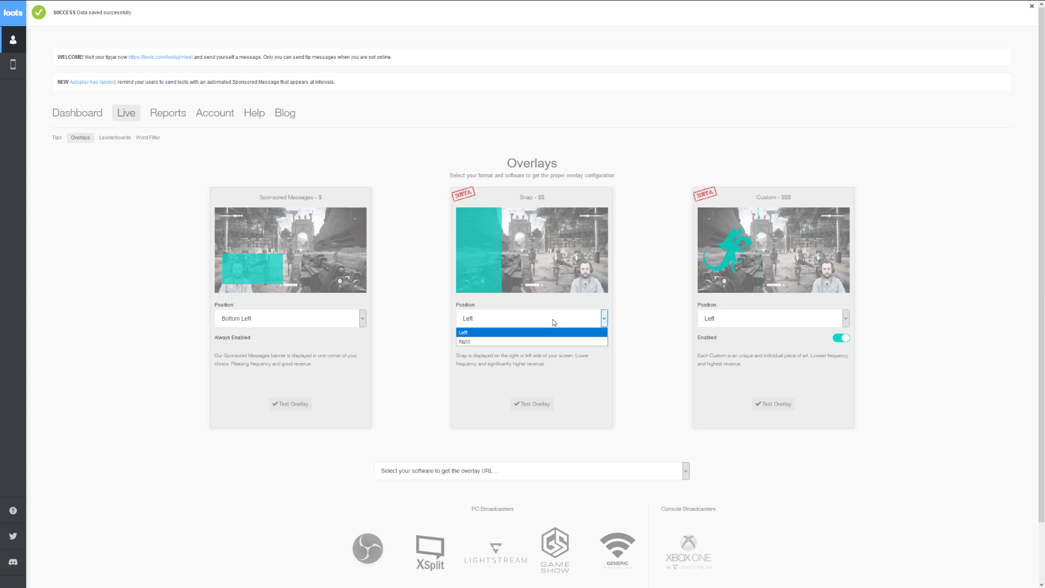
click(496, 341)
click(710, 320)
click(712, 341)
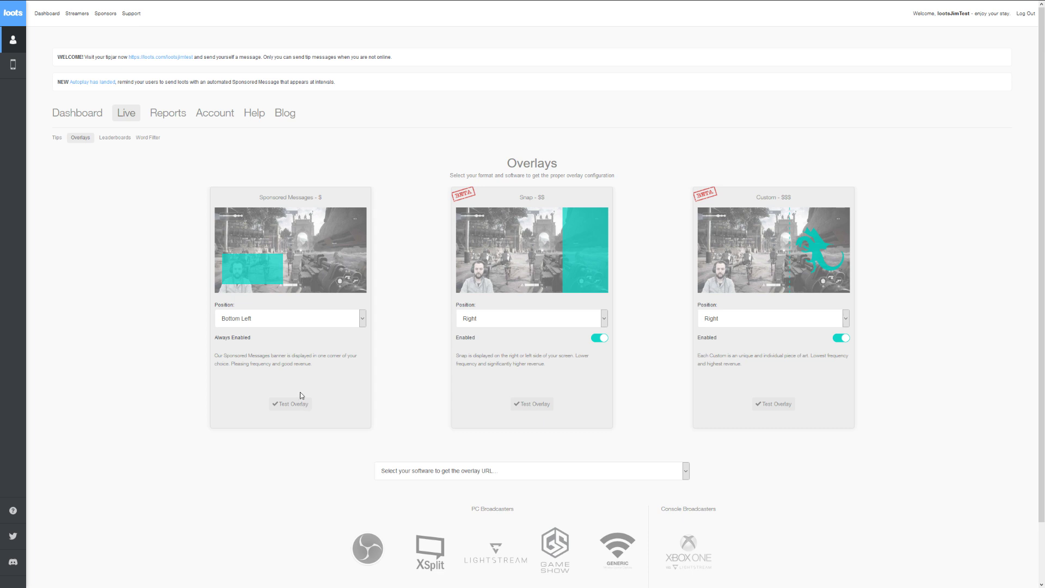
- Choose OBS Studio as the broadcasting software and copy the overlay URL generated for it
scroll(292, 395, down, 1)
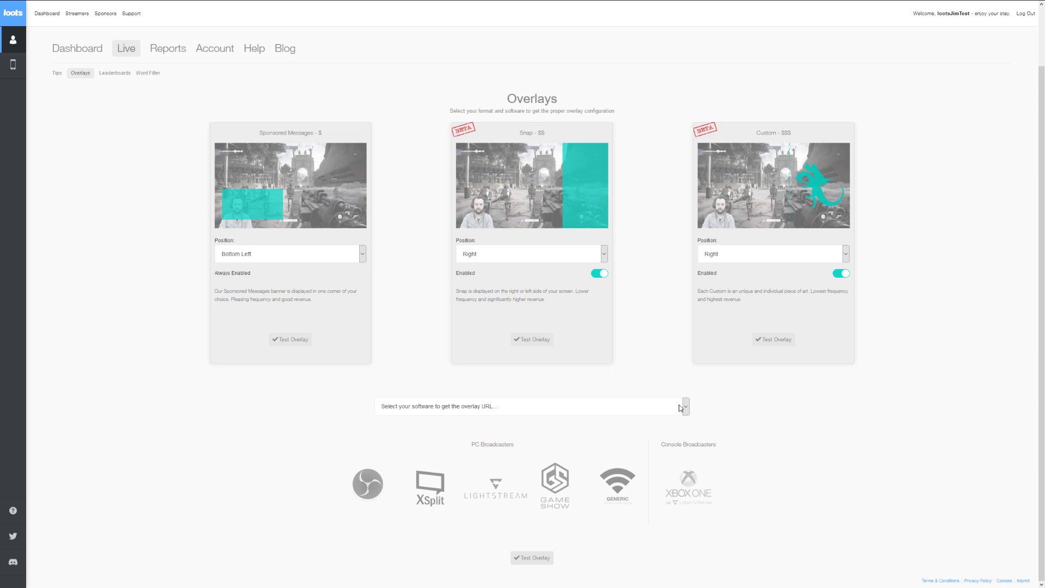
click(447, 411)
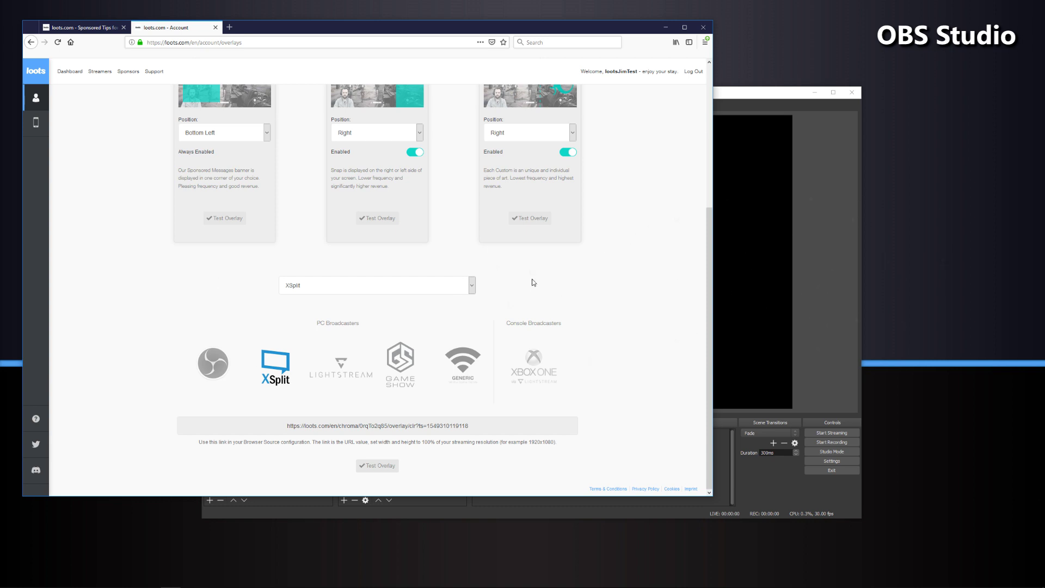
click(456, 287)
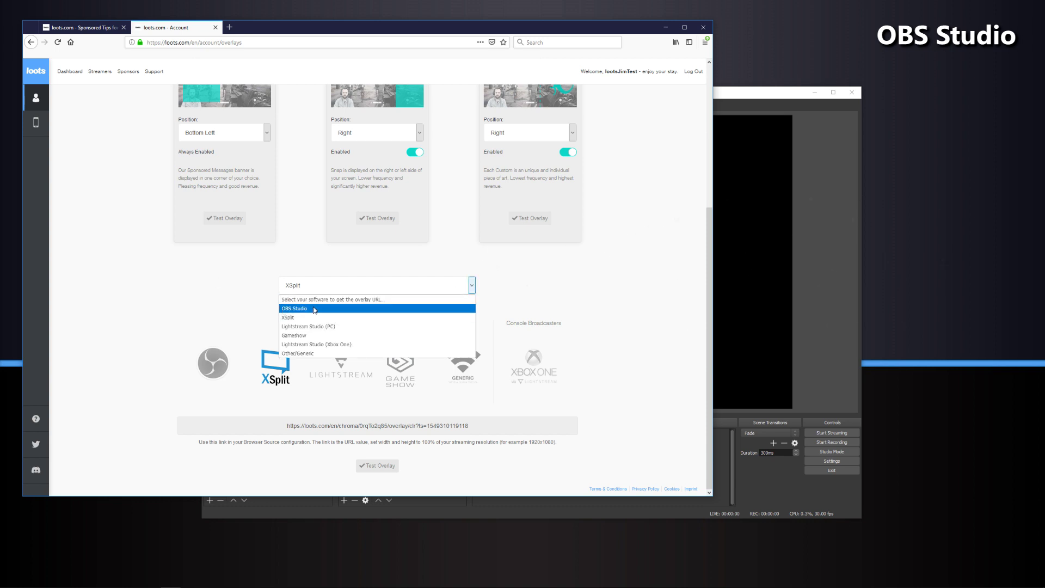
click(314, 310)
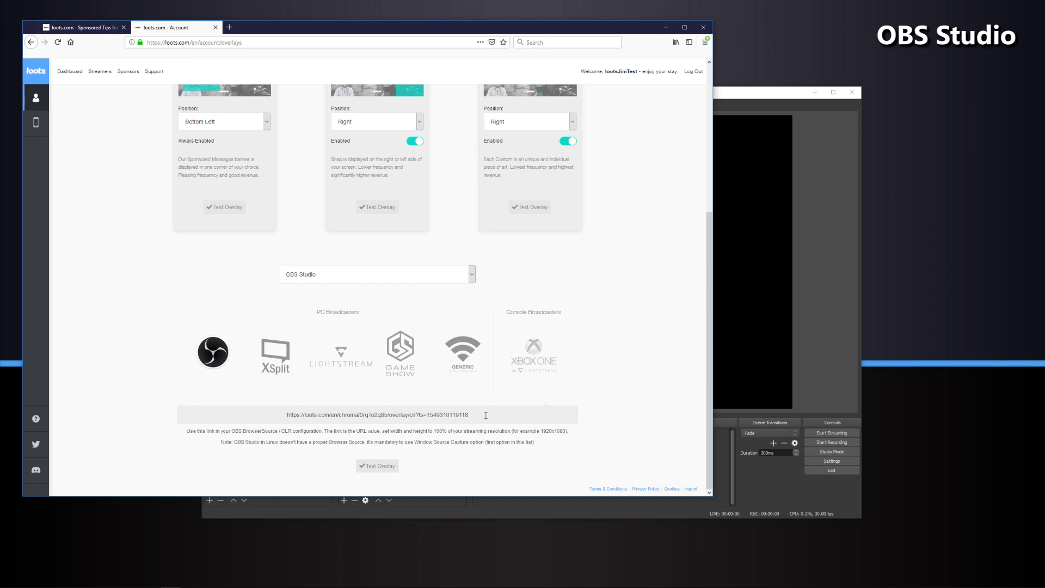
double_click(391, 415)
click(391, 415)
right_click(390, 415)
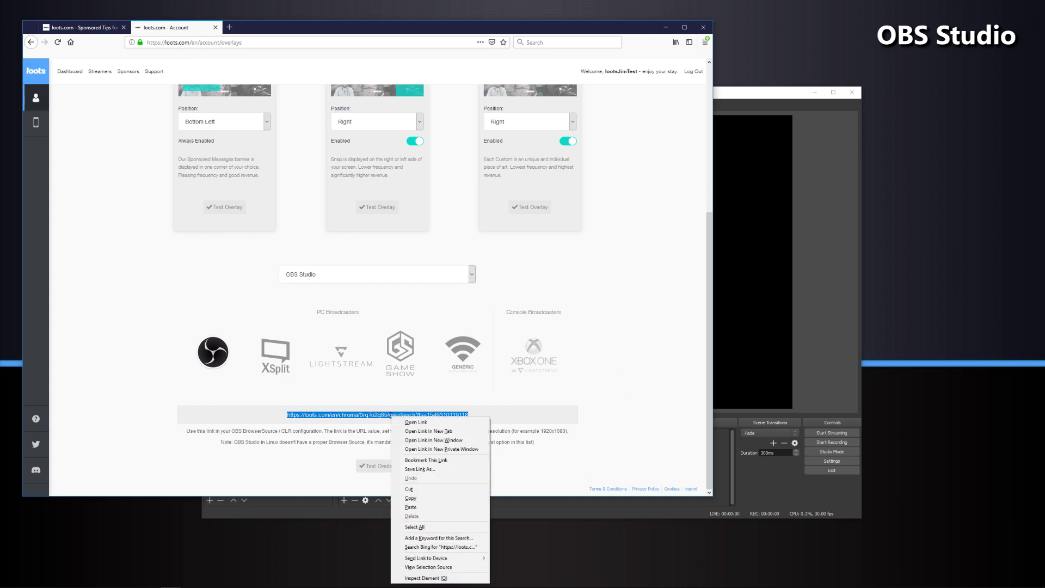
click(430, 498)
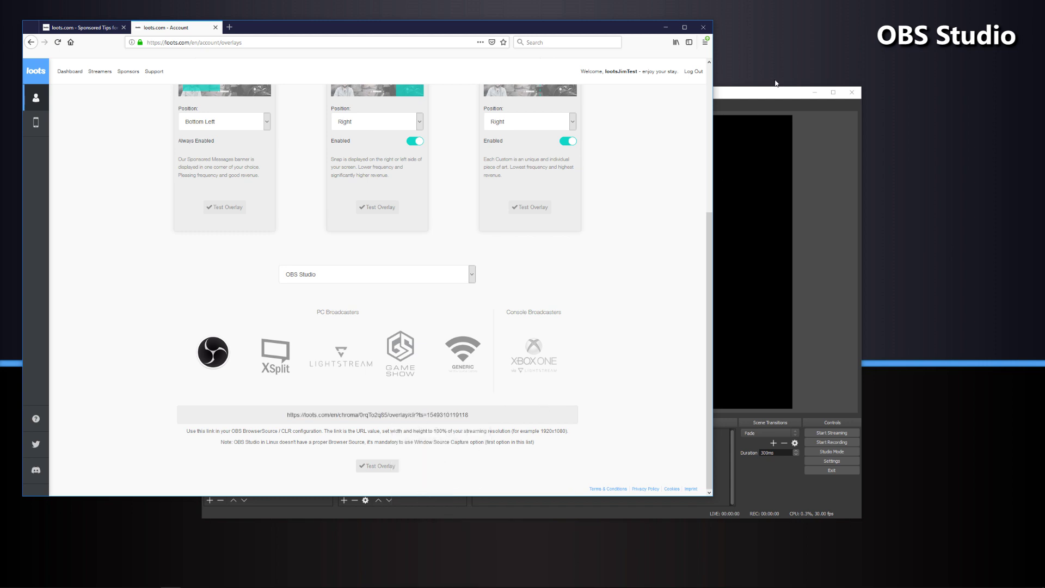
- Switch to OBS Studio and create a new browser source named "loots overlay" in the current scene
click(763, 101)
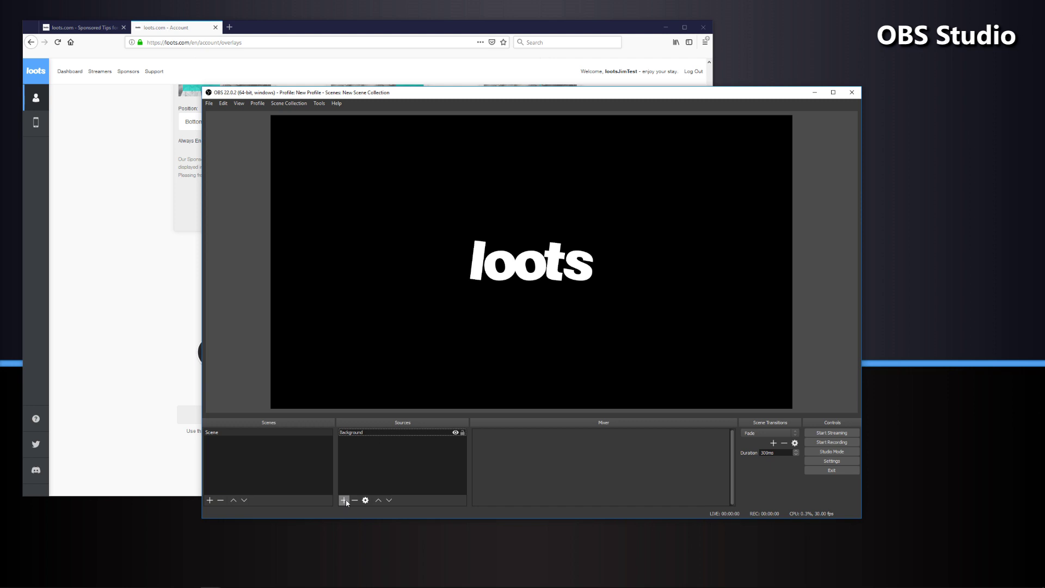
right_click(387, 457)
mouse_move(413, 462)
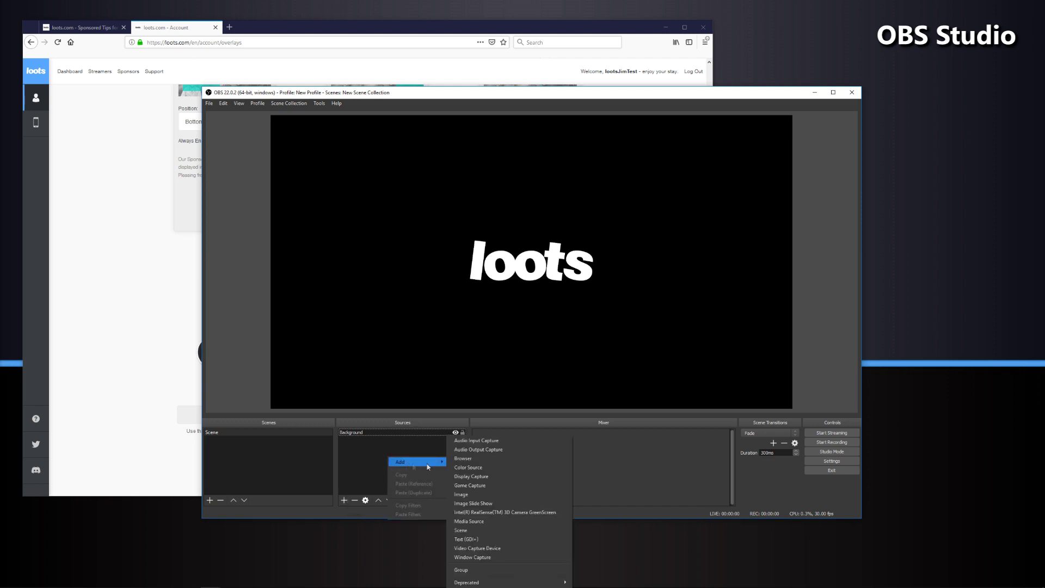
click(482, 460)
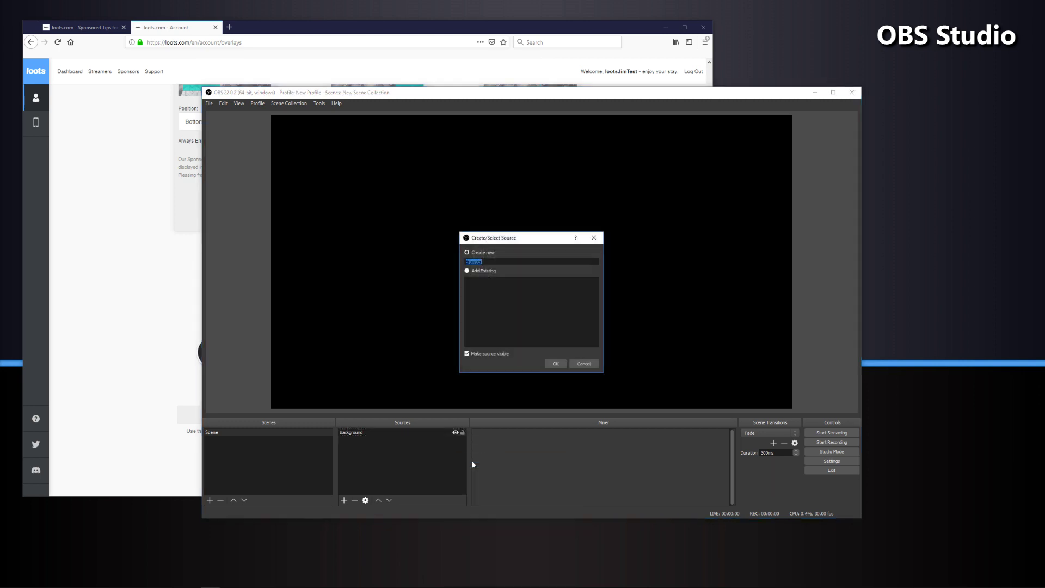
text(loots overlay)
click(555, 363)
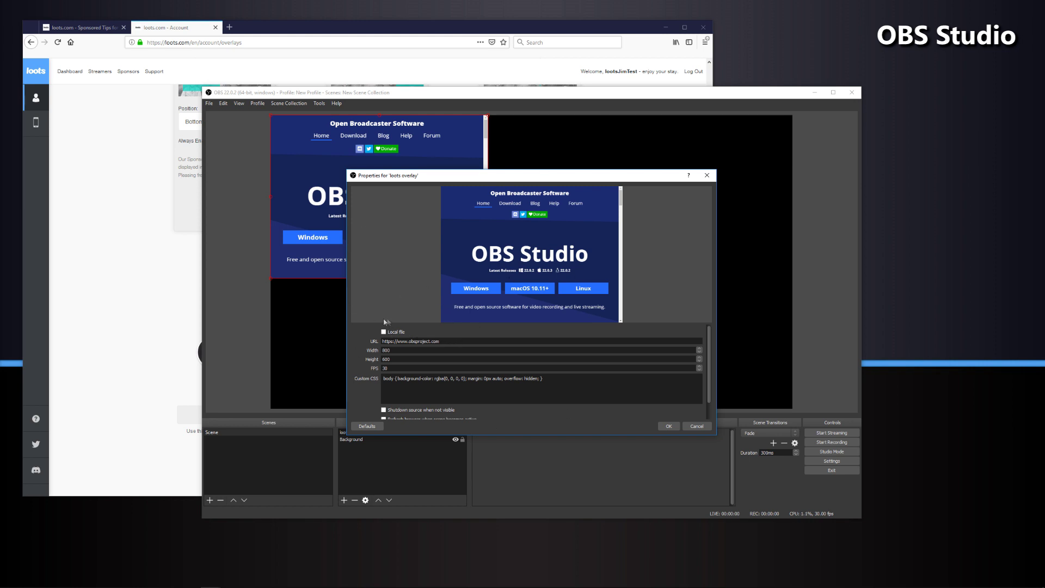
- Replace the browser source's URL with the copied overlay link and set its width to 1920 and height to 1080
scroll(374, 354, down, 1)
scroll(376, 356, up, 1)
drag(439, 341, 358, 349)
right_click(454, 343)
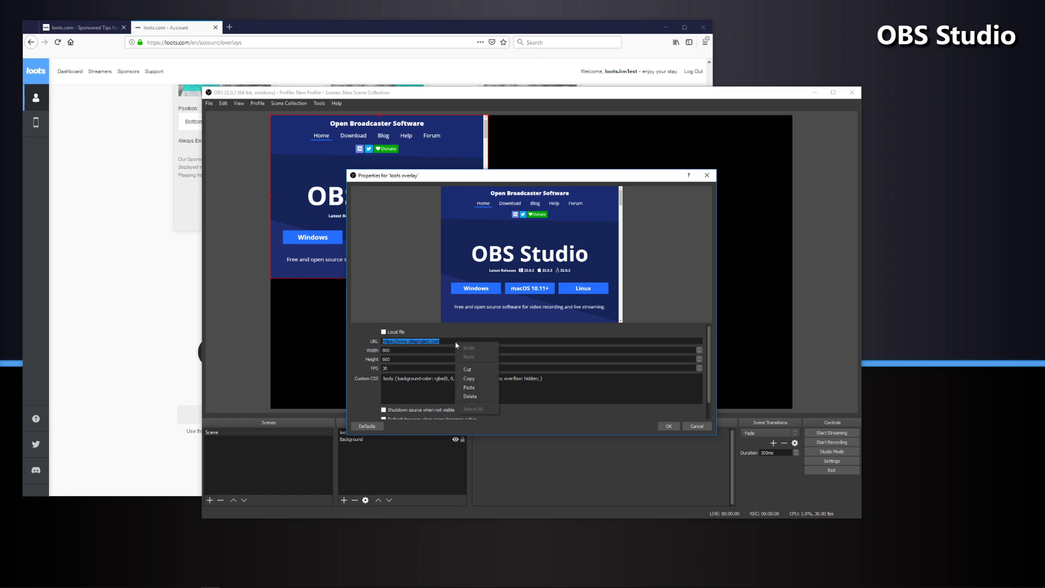
click(469, 388)
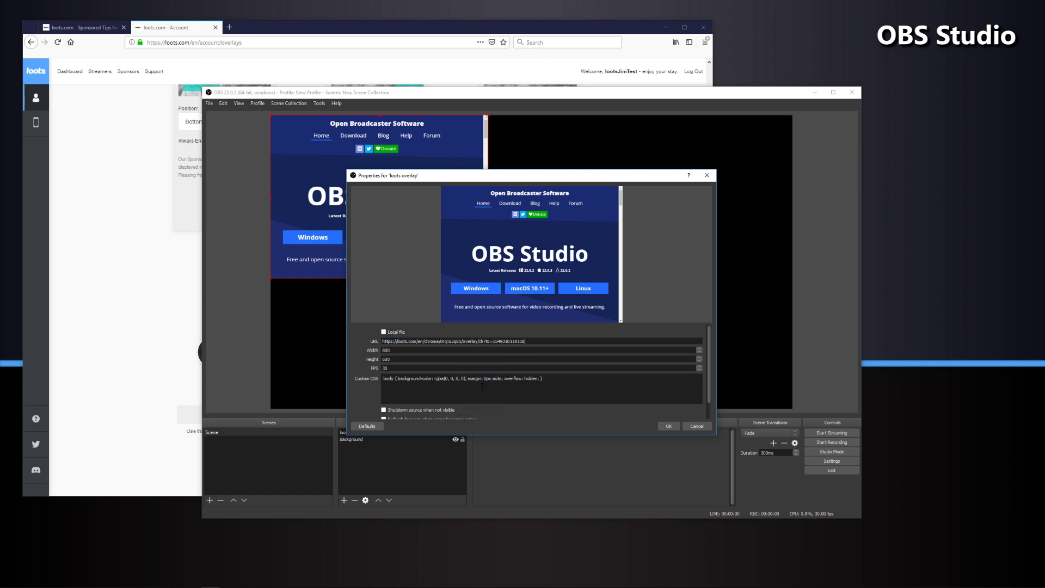
key(Tab)
text(1920)
double_click(398, 360)
text(1080)
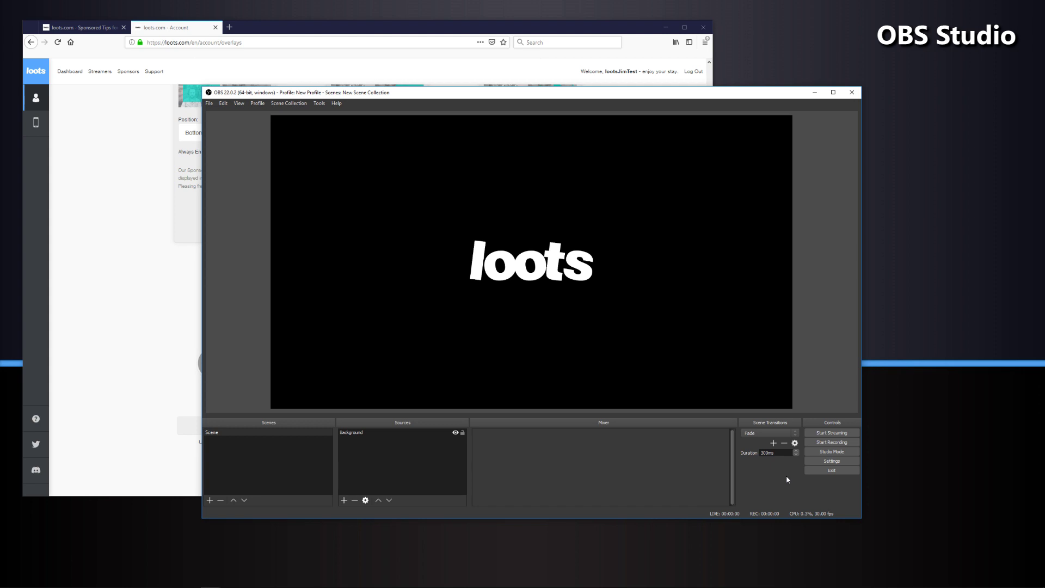
- Check the base canvas resolution in the OBS video settings
click(819, 461)
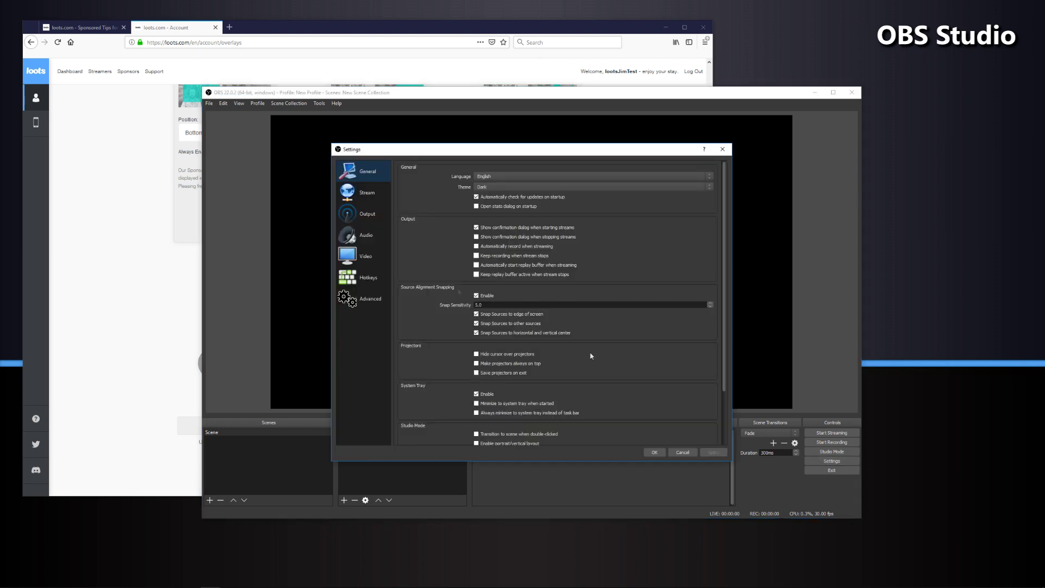
click(365, 256)
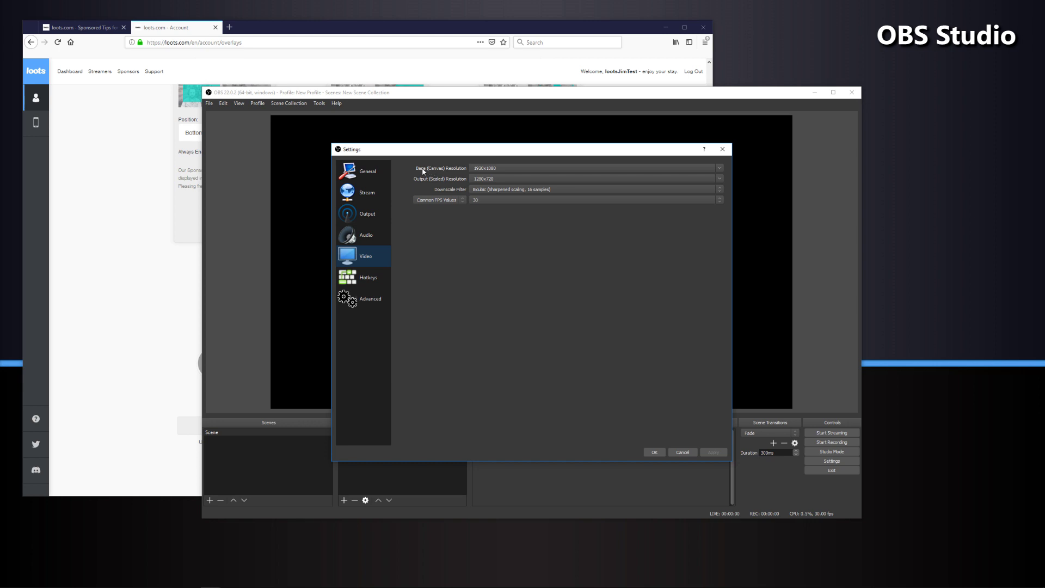
click(655, 452)
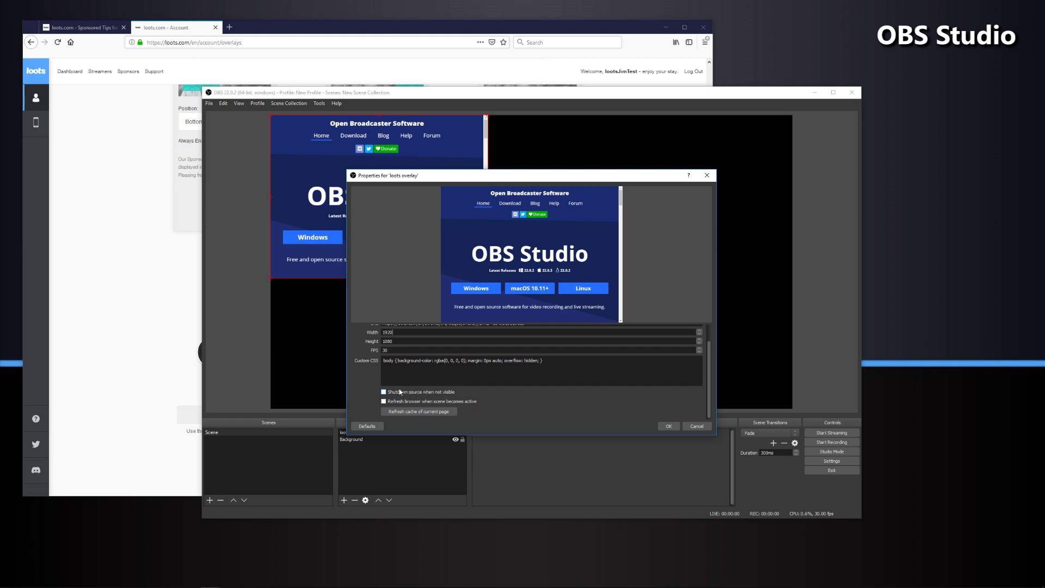
- Turn on refreshing the browser when the scene becomes active and shutting down the source when not visible, and accept the loots overlay properties
click(388, 401)
click(388, 393)
click(664, 426)
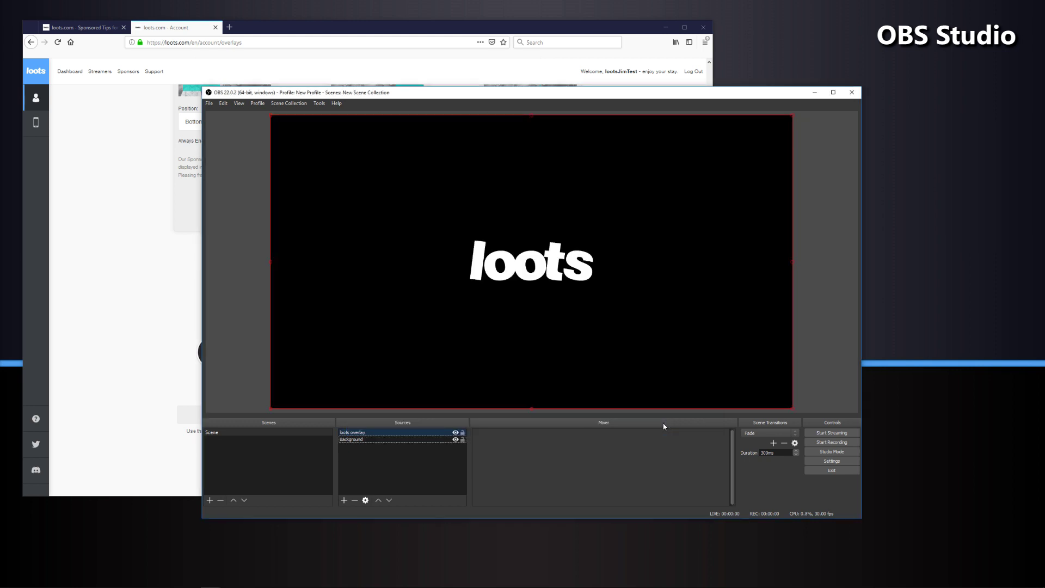
- Check the canvas coverage and stacking order of the loots overlay and Background sources
click(410, 475)
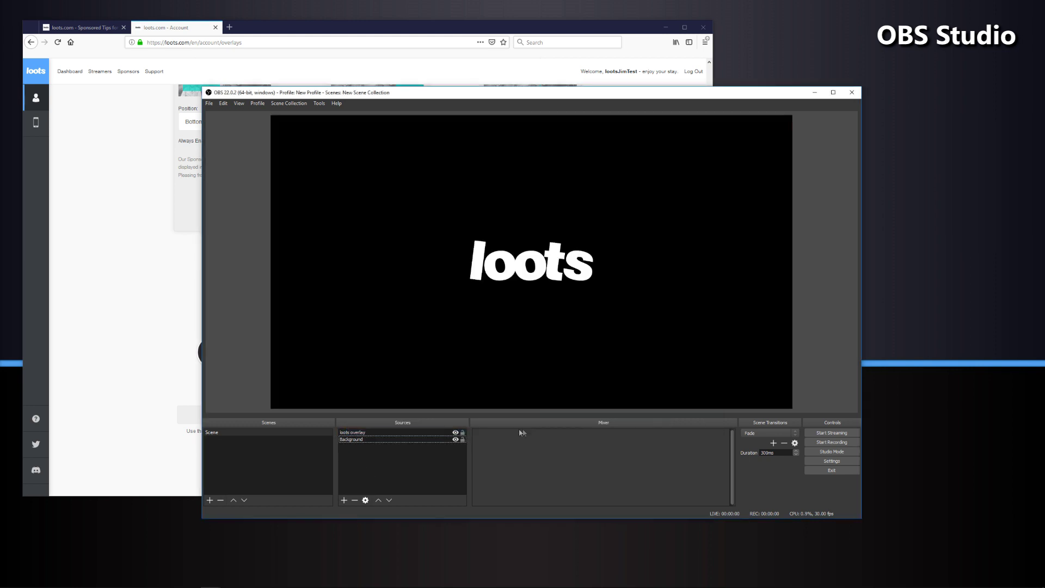
click(370, 433)
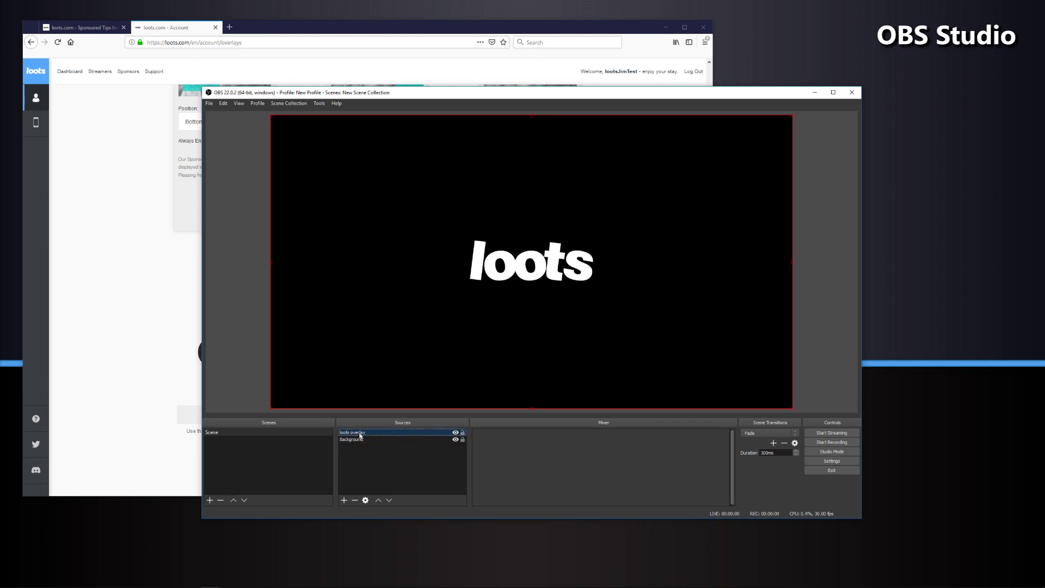
click(374, 458)
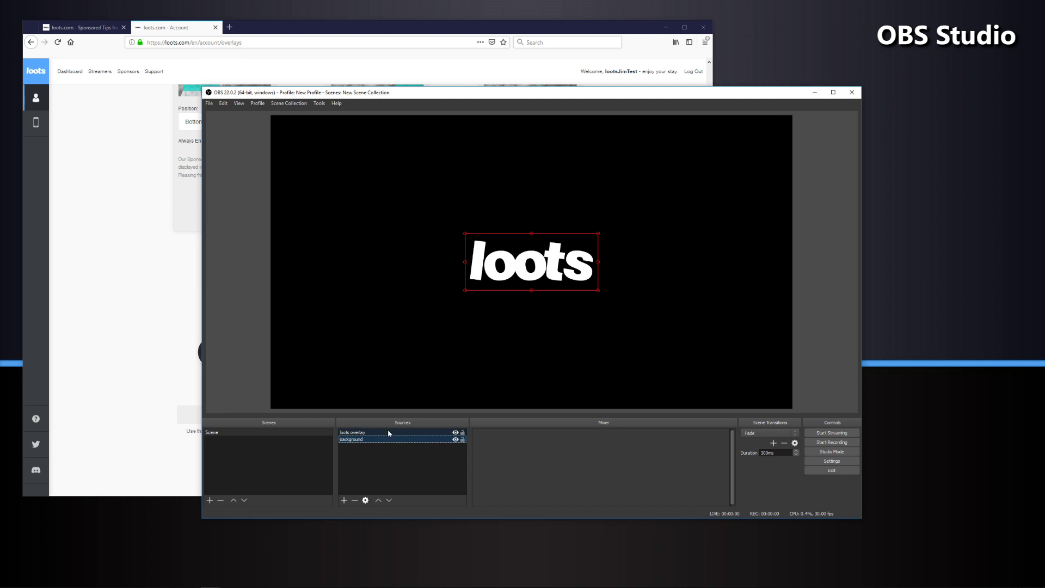
click(388, 434)
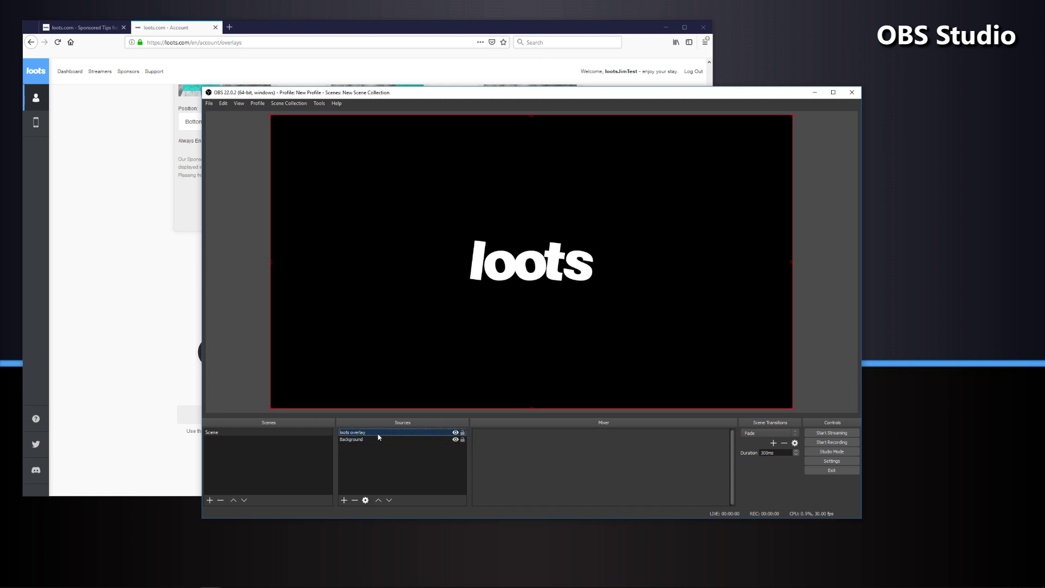
click(383, 471)
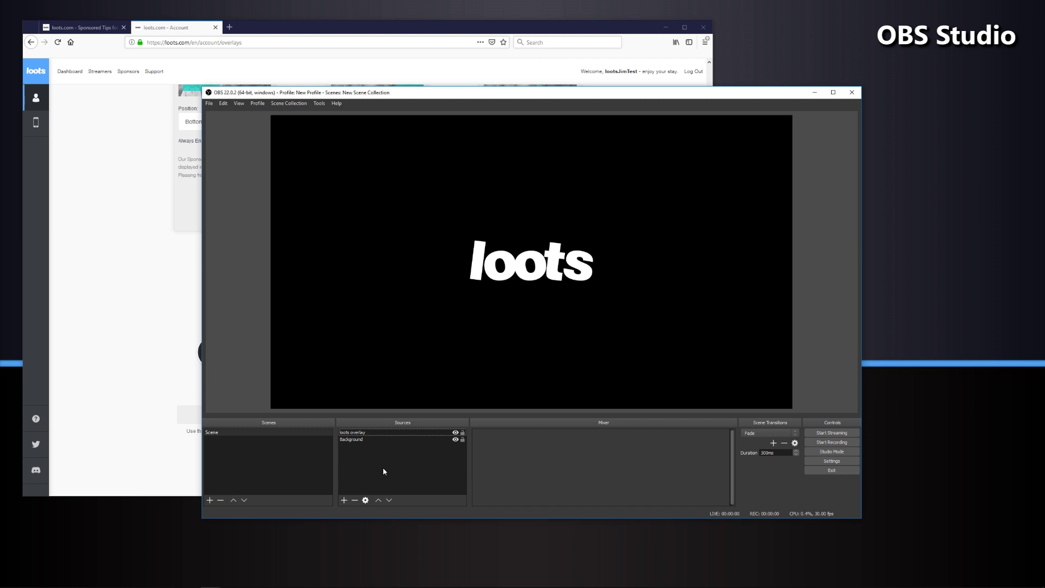
- Run the Sponsored Messages test overlay from the loots page and watch it in the OBS Studio preview
click(126, 296)
scroll(140, 285, up, 3)
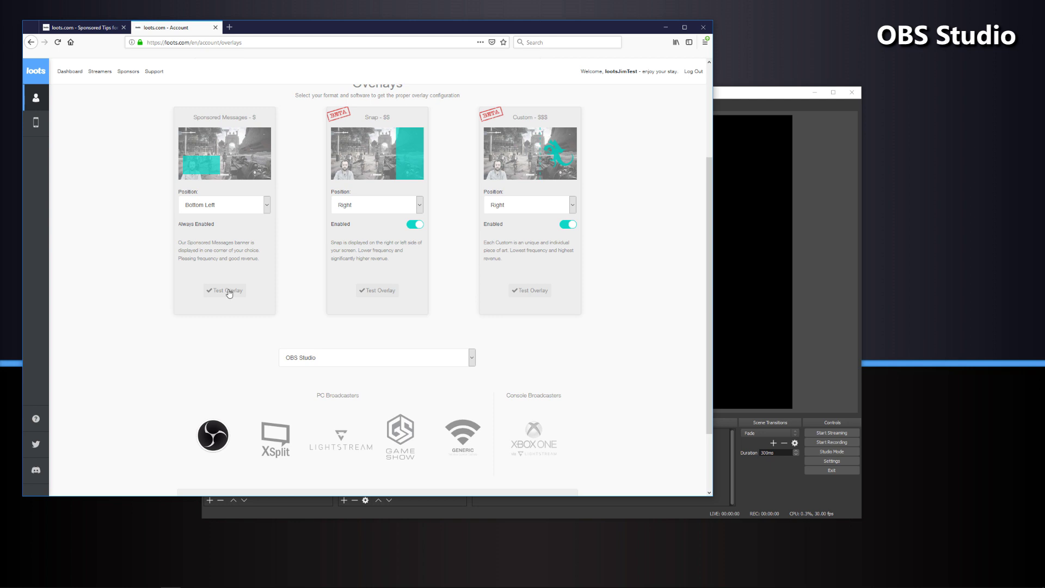
click(828, 307)
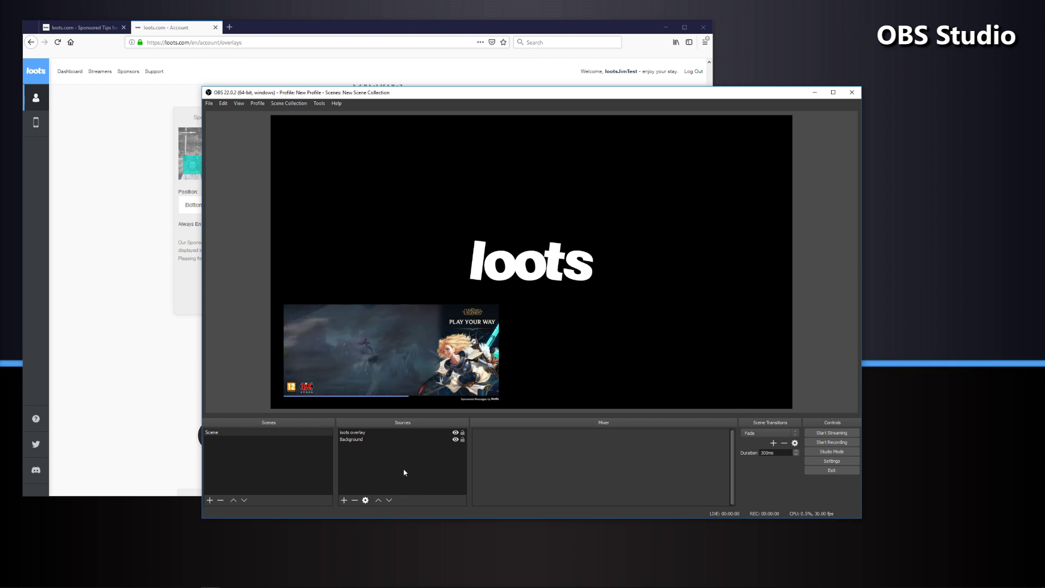
click(182, 409)
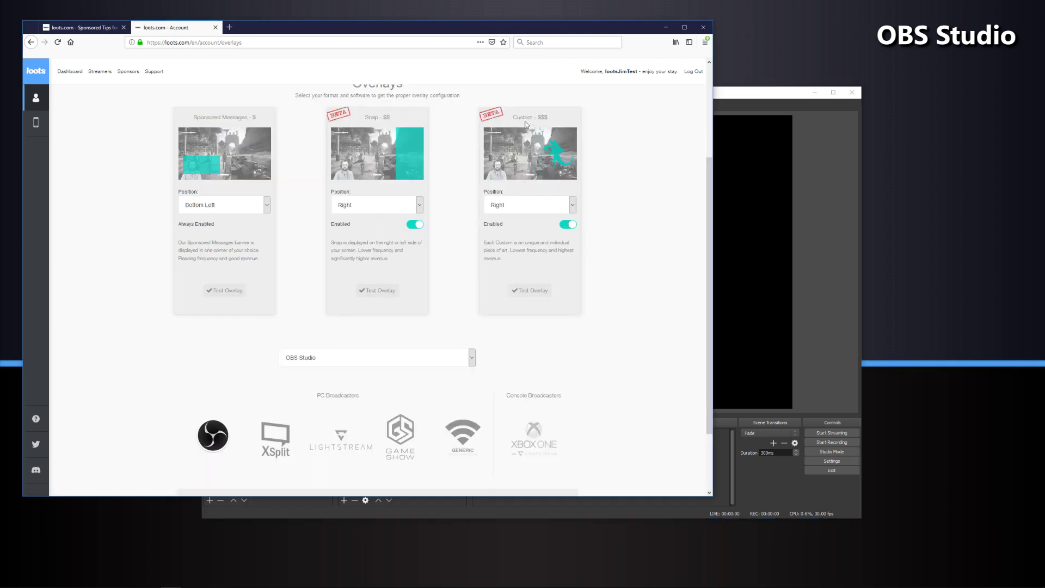
- Return to OBS Studio and add a second scene named "Scene 2"
click(831, 341)
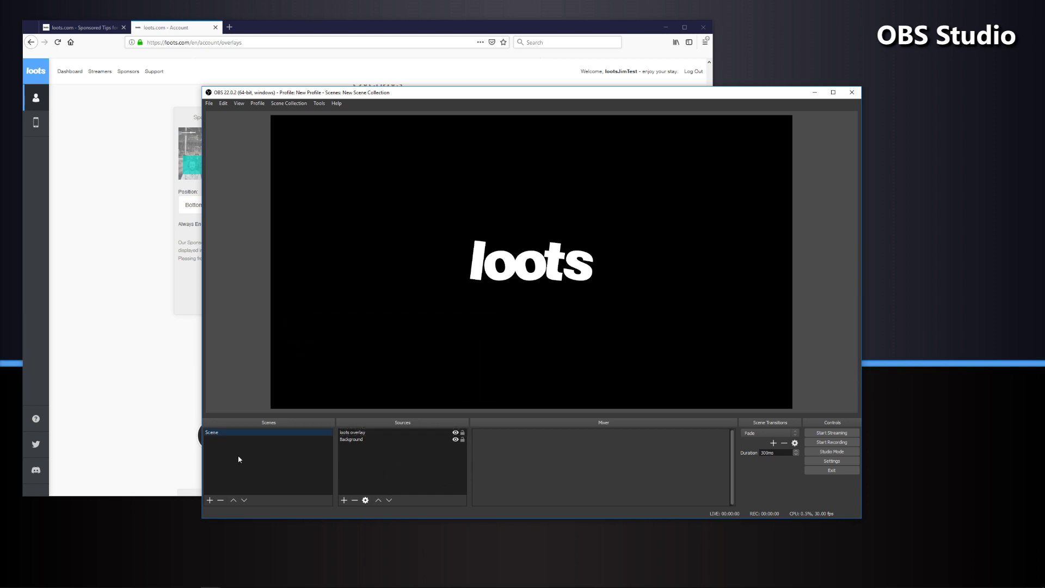
click(211, 500)
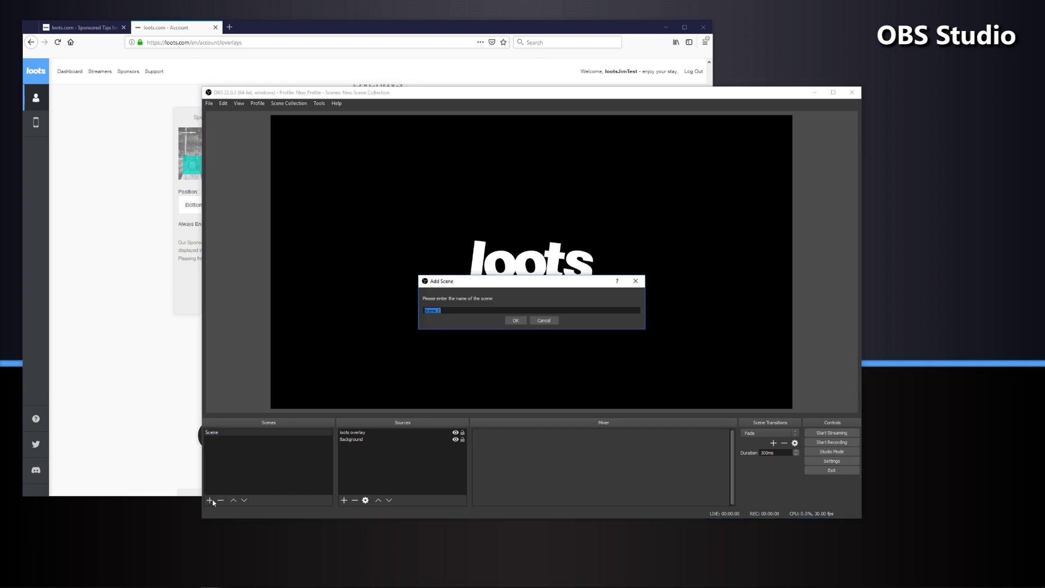
click(517, 320)
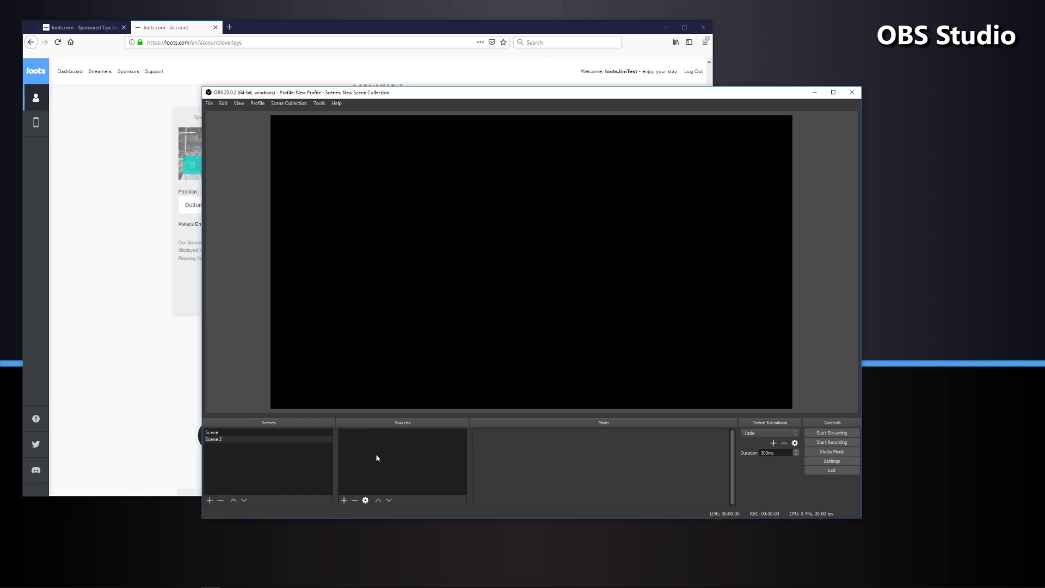
- Add the existing loots overlay browser source to Scene 2
right_click(398, 465)
mouse_move(413, 463)
click(460, 456)
click(483, 271)
click(492, 282)
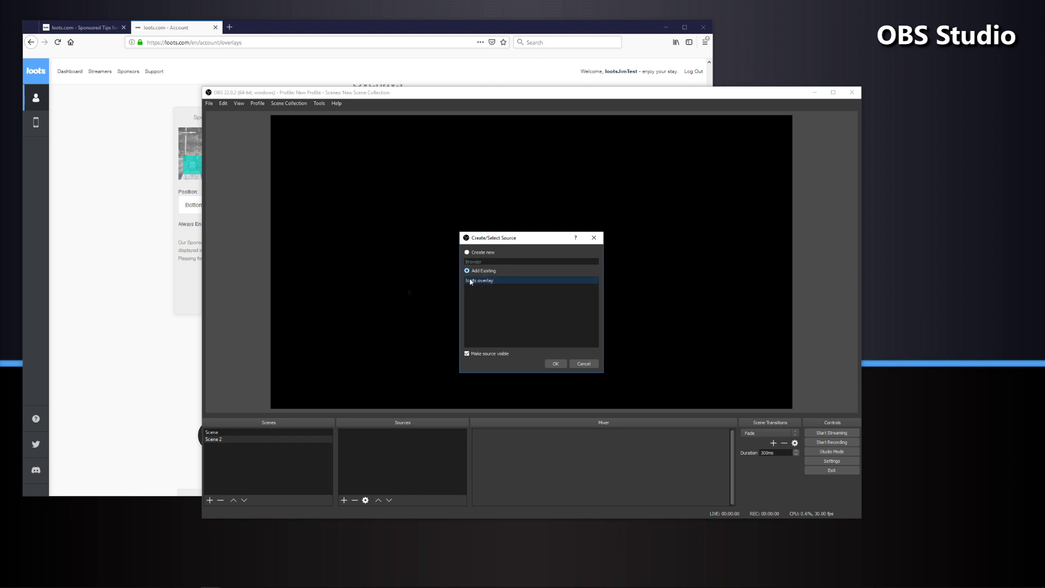
click(557, 364)
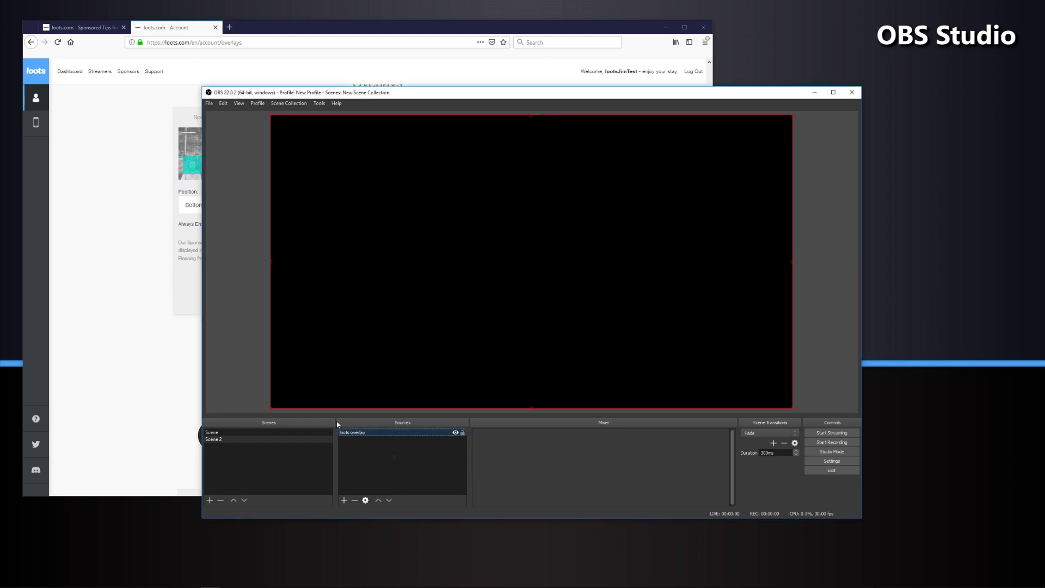
click(441, 476)
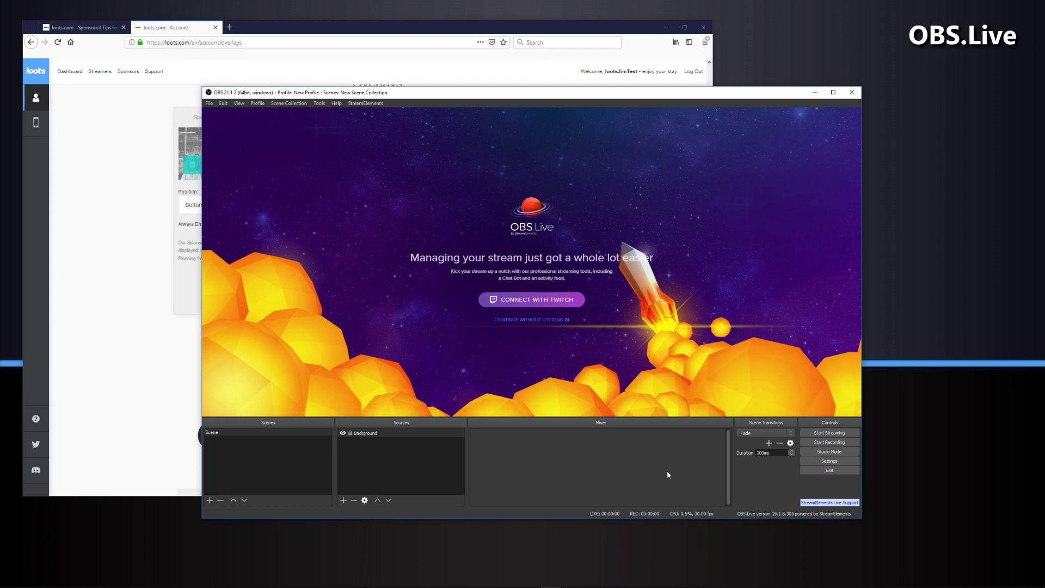
- In OBS.Live, continue without logging in and create a new browser source named "loots overlay"
click(525, 320)
click(362, 479)
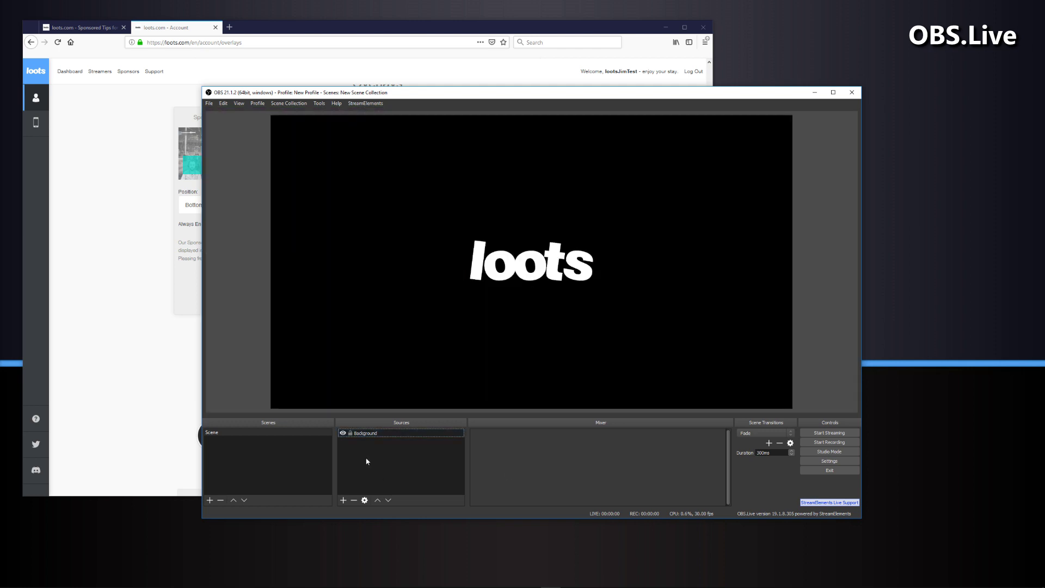
right_click(367, 461)
mouse_move(381, 463)
click(454, 482)
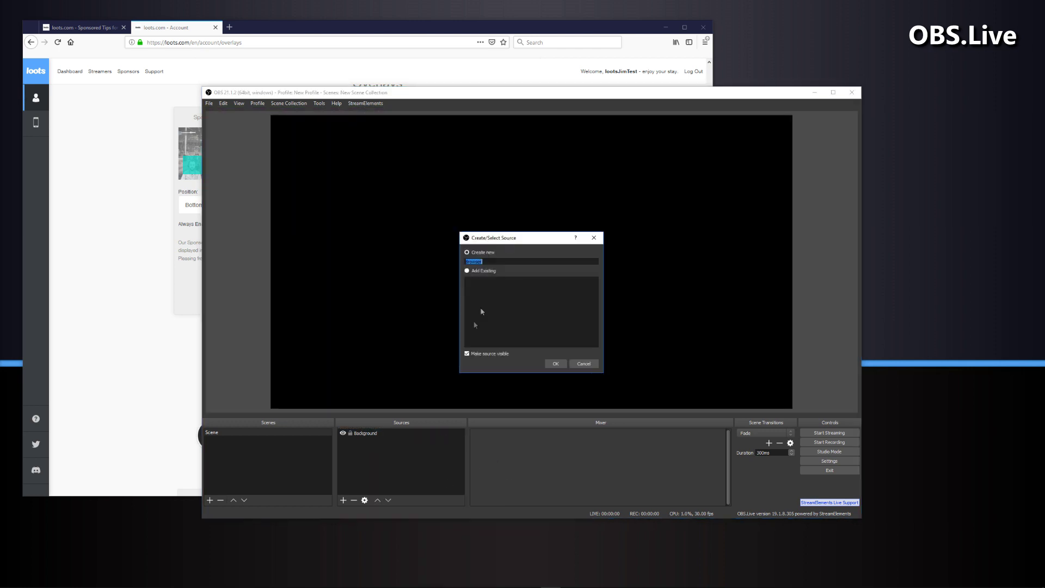
text(loots overlay)
click(556, 364)
- Replace the source's URL with the copied loots overlay URL and set its size to 1920 by 1080
triple_click(430, 341)
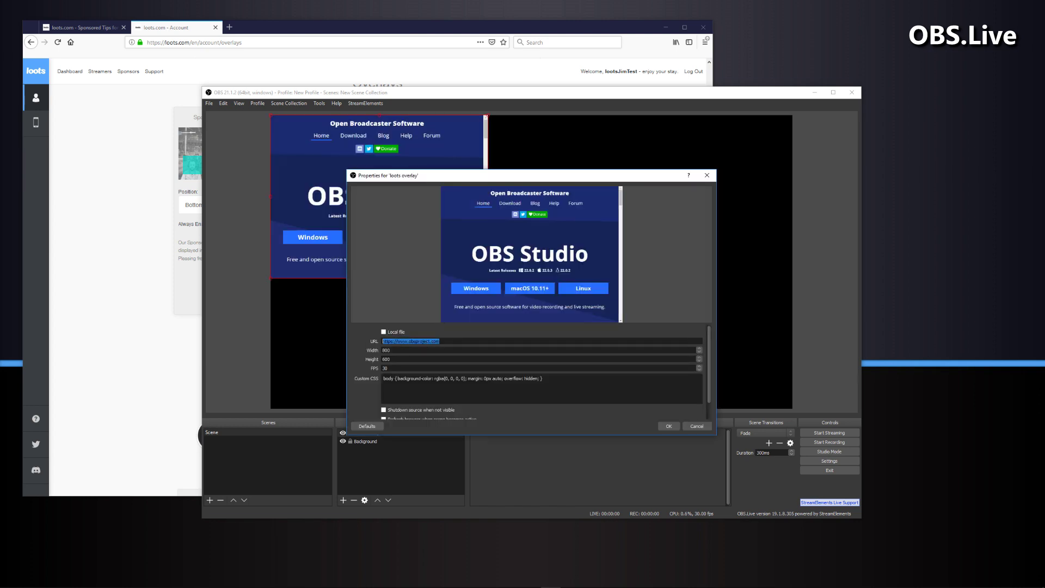
right_click(442, 343)
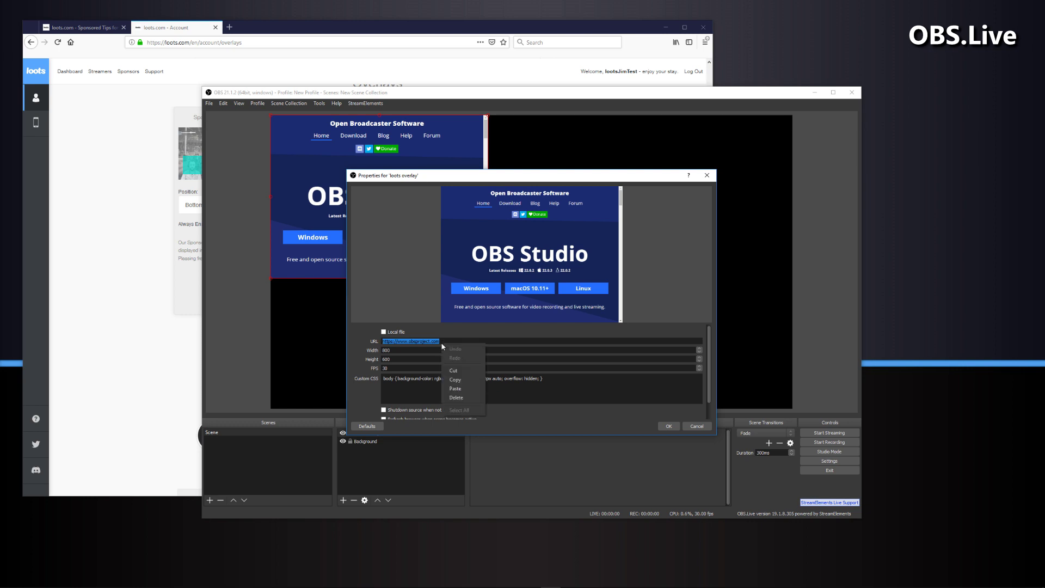
click(462, 377)
double_click(386, 350)
text(1925)
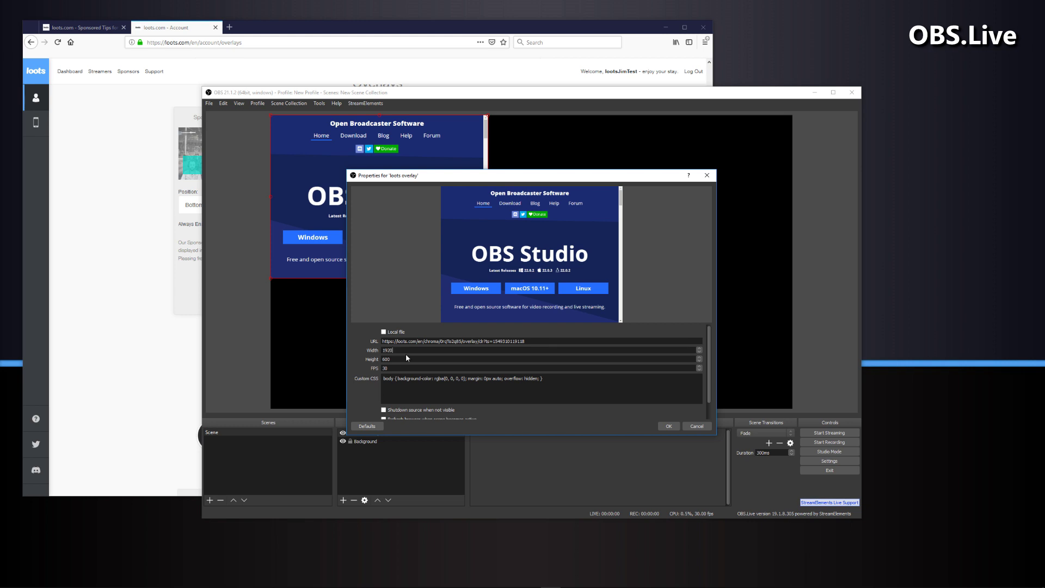
key(Tab)
text(10)
- Turn on shutting down the source when not visible, accept the loots overlay properties, and deselect the source
scroll(461, 394, down, 1)
click(399, 393)
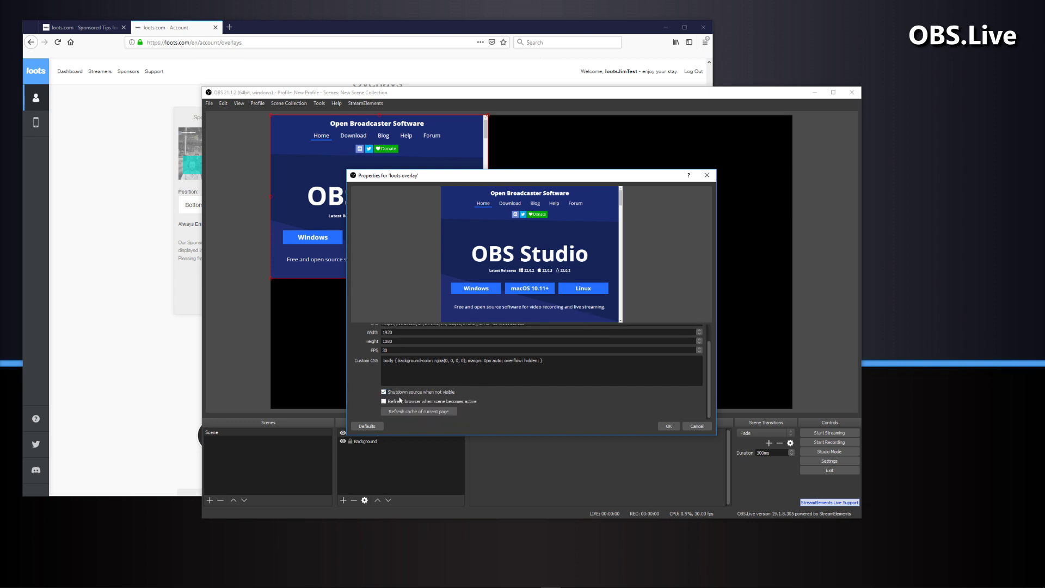
click(667, 426)
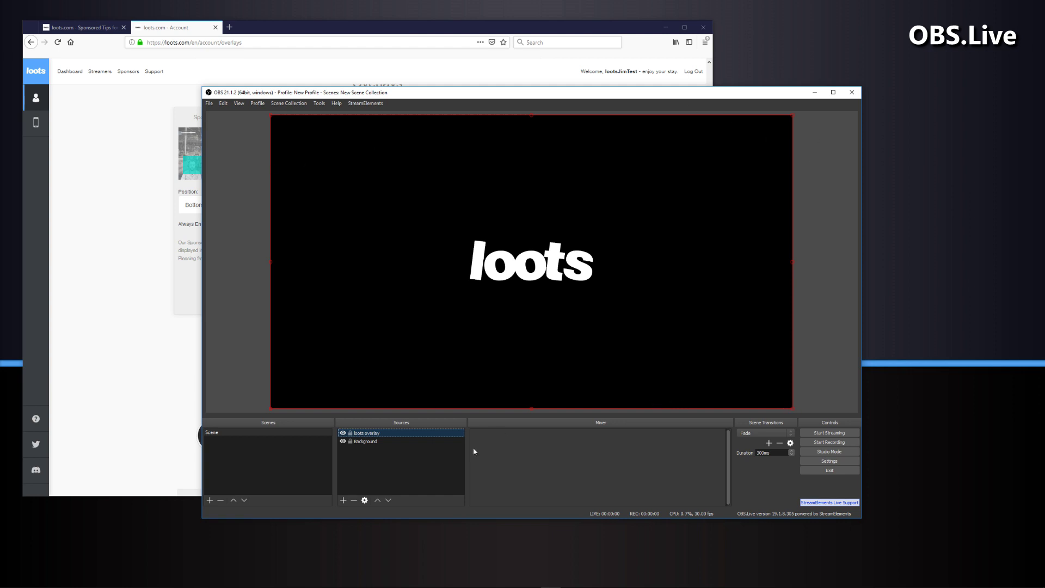
click(427, 457)
- Run the Sponsored Messages test overlay from the loots page and watch it in the OBS.Live preview, repeating the test once
click(150, 292)
click(224, 292)
click(838, 301)
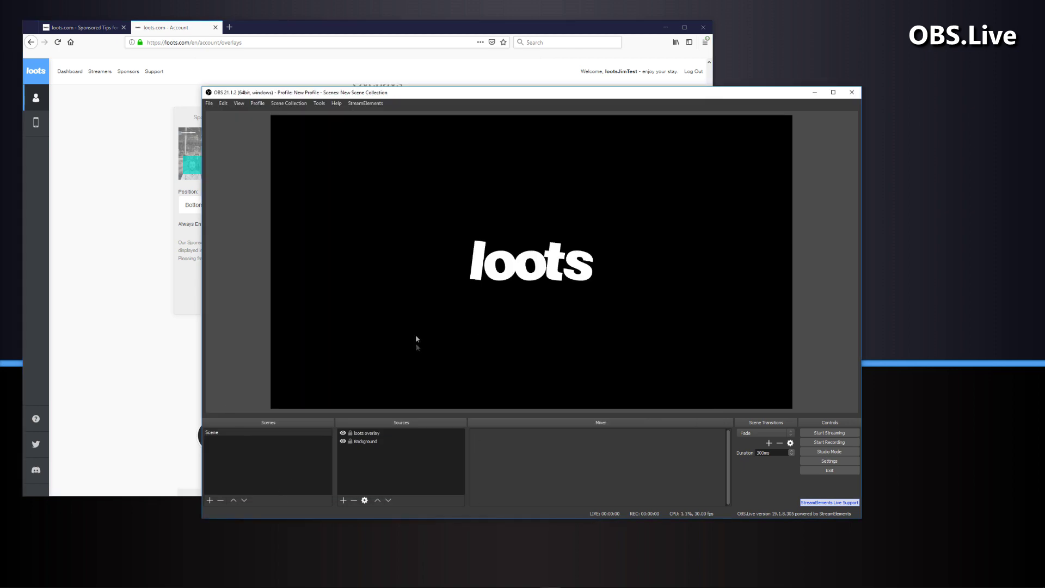
click(122, 319)
click(230, 293)
click(820, 322)
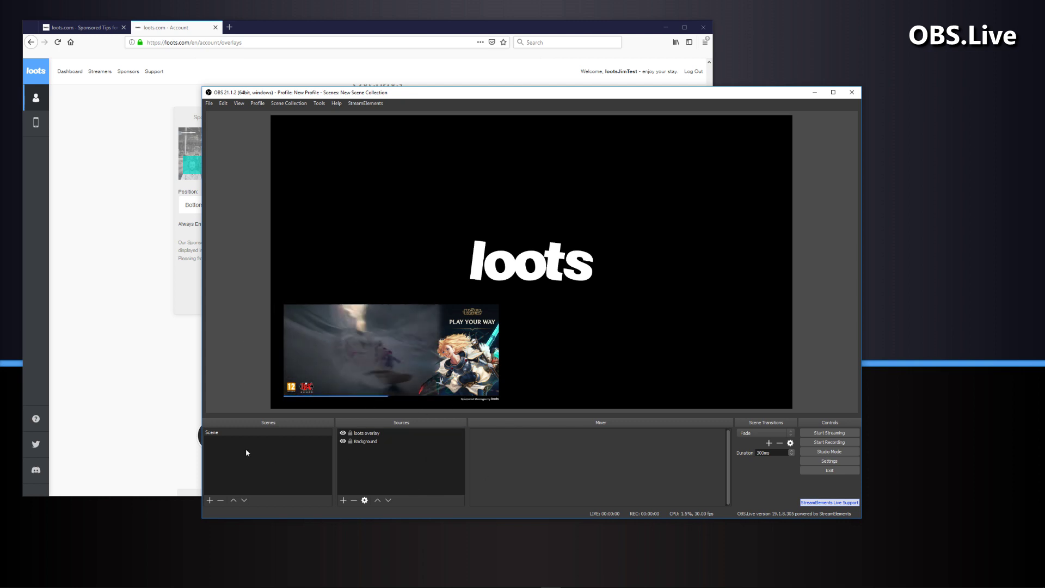
- Add a second scene named "Scene 2" and add the existing loots overlay browser source to it
click(210, 500)
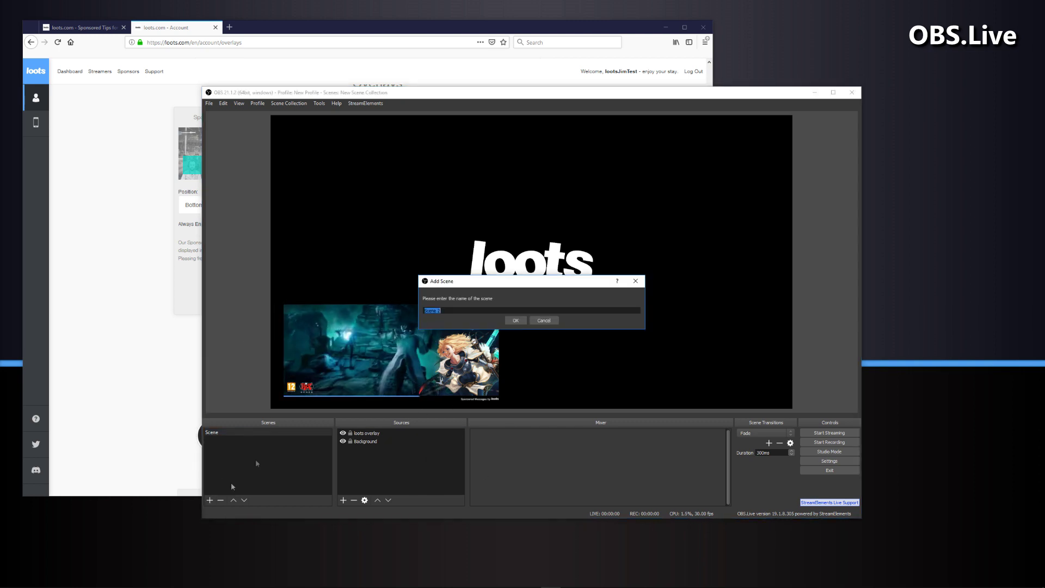
click(515, 320)
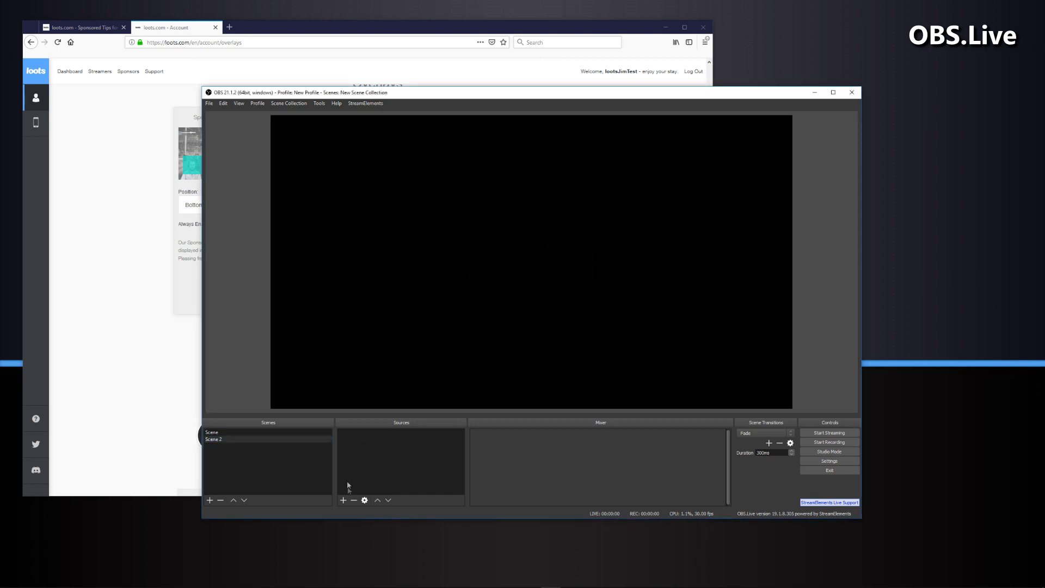
click(343, 499)
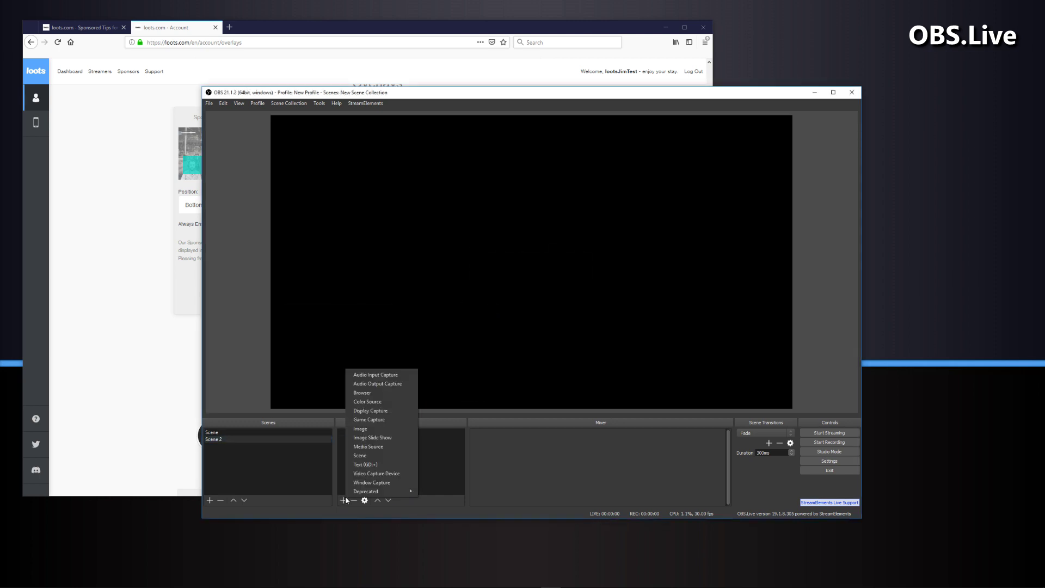
click(400, 393)
click(492, 272)
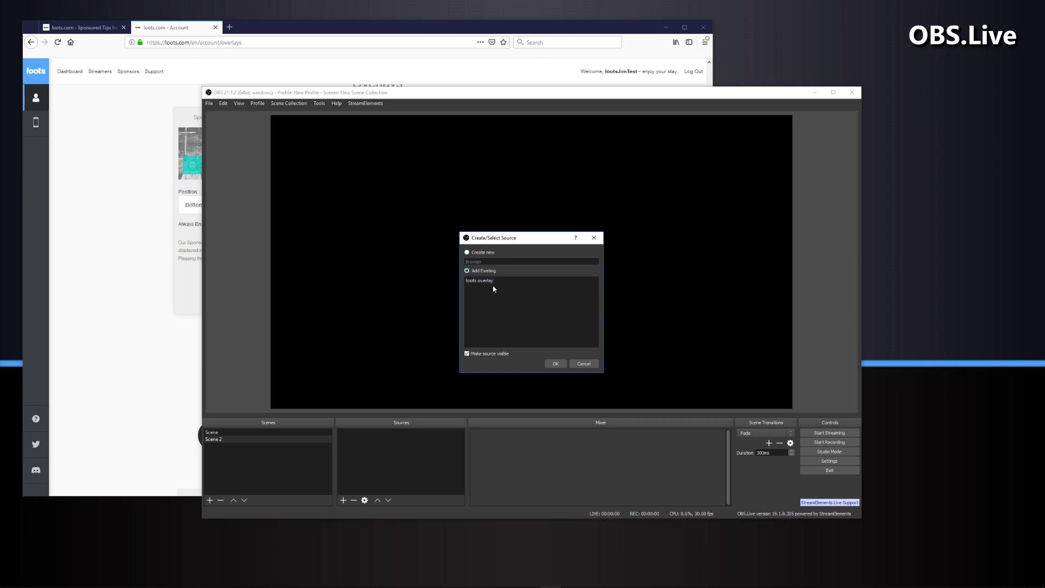
click(505, 281)
click(556, 363)
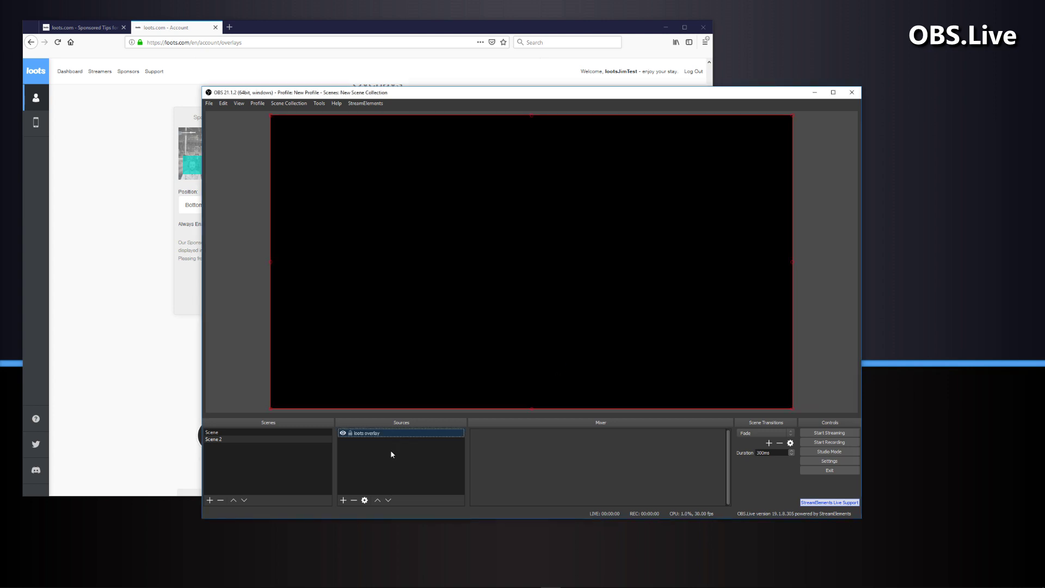
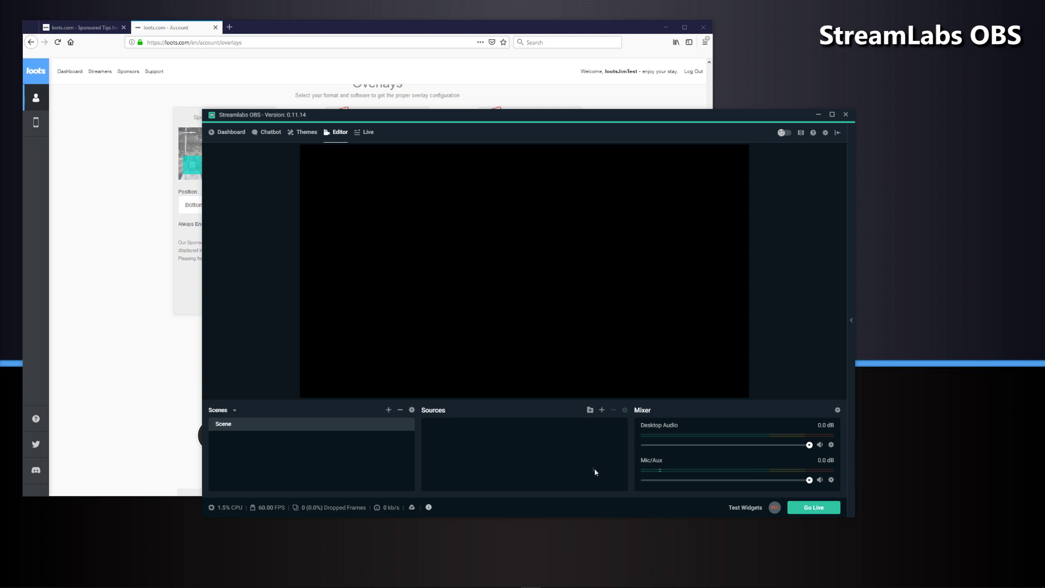
- In Streamlabs OBS, add a new browser source named "loots overlay" to the scene
click(602, 411)
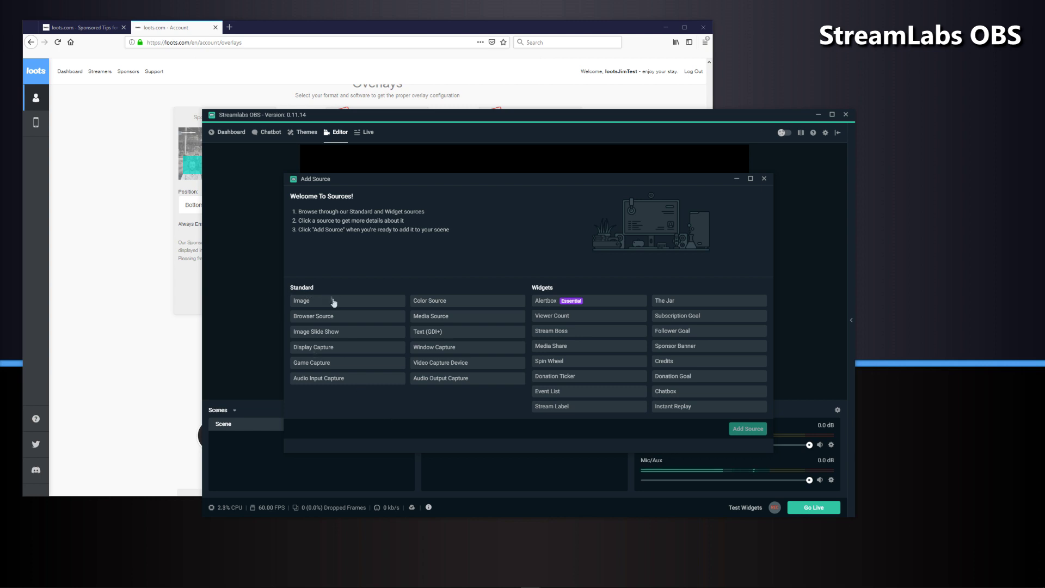
click(335, 319)
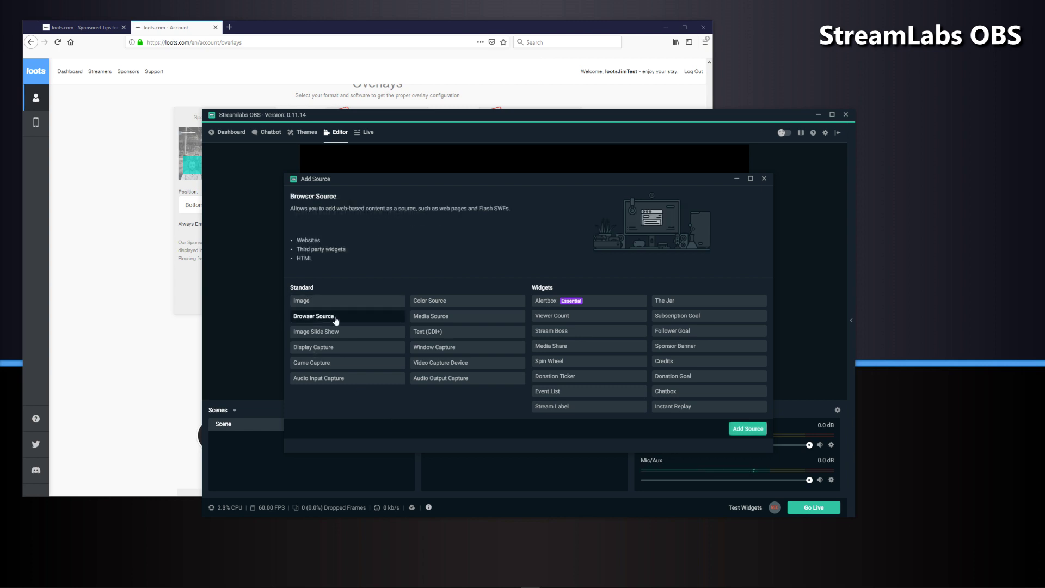
click(747, 430)
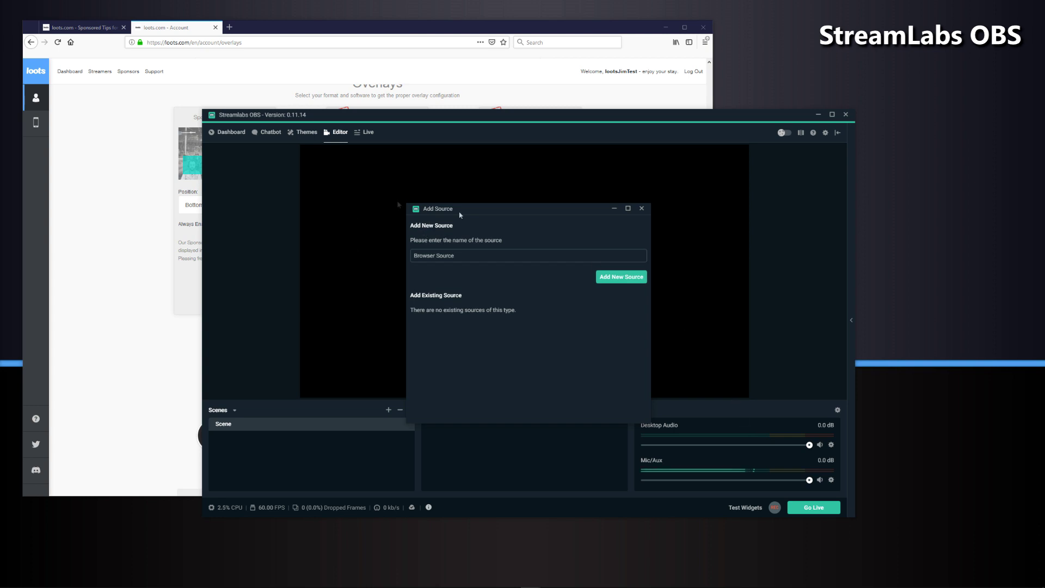
triple_click(465, 254)
text(loots overlay)
click(618, 278)
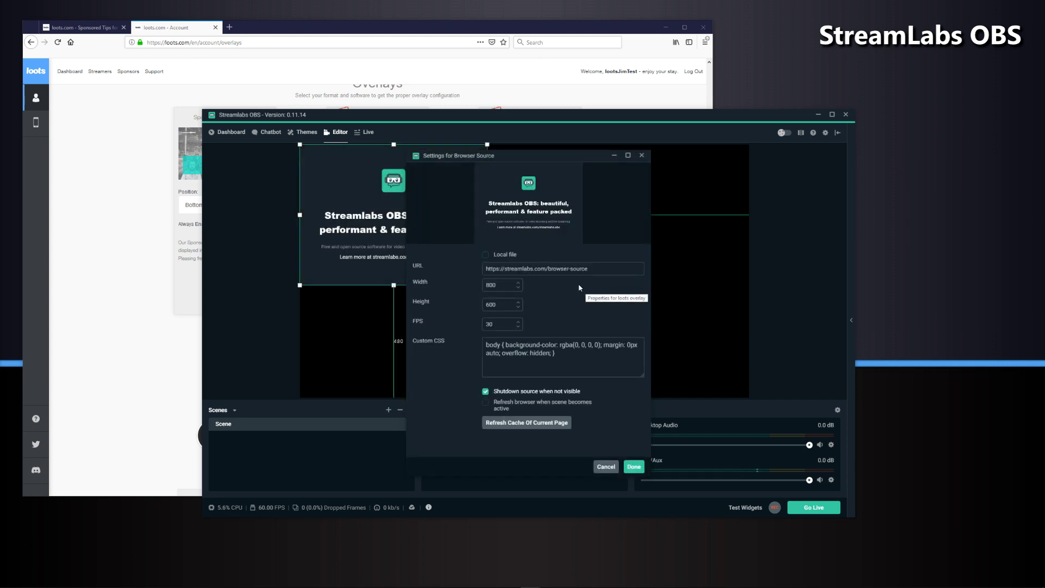
- Replace the browser source's default URL with the copied loots overlay URL
click(607, 269)
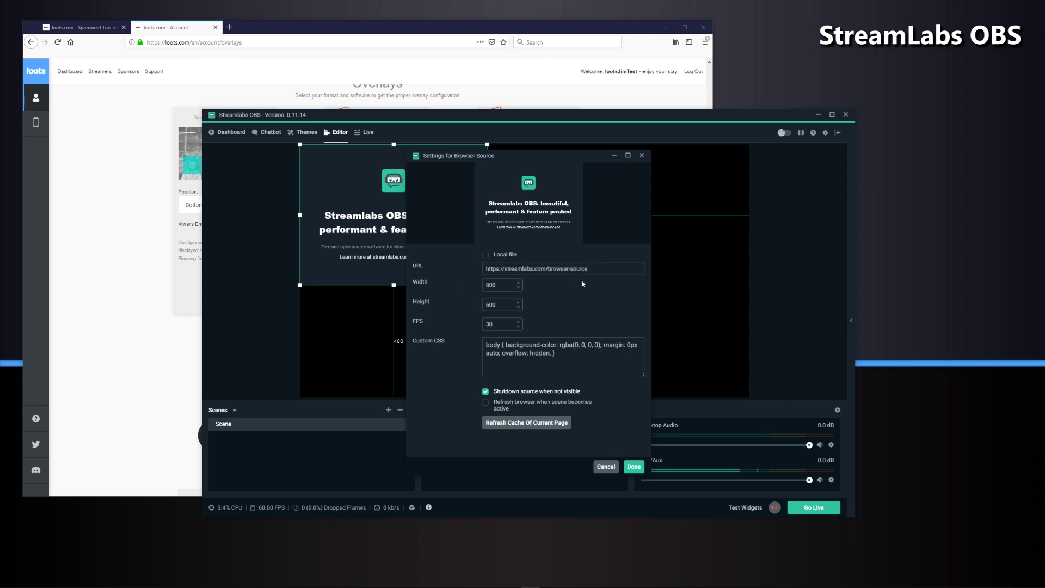
drag(607, 268, 471, 270)
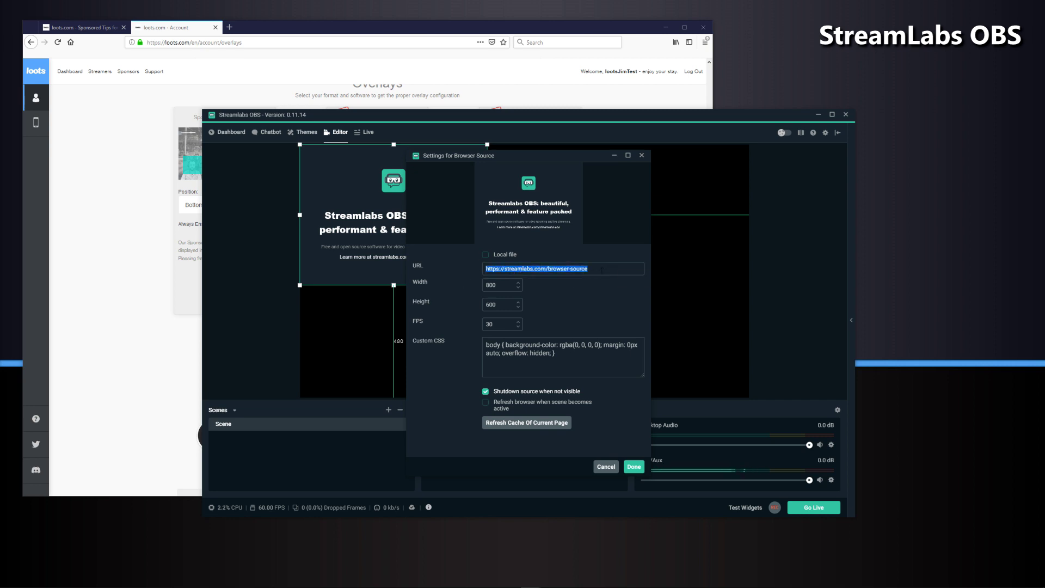
key(ctrl+v)
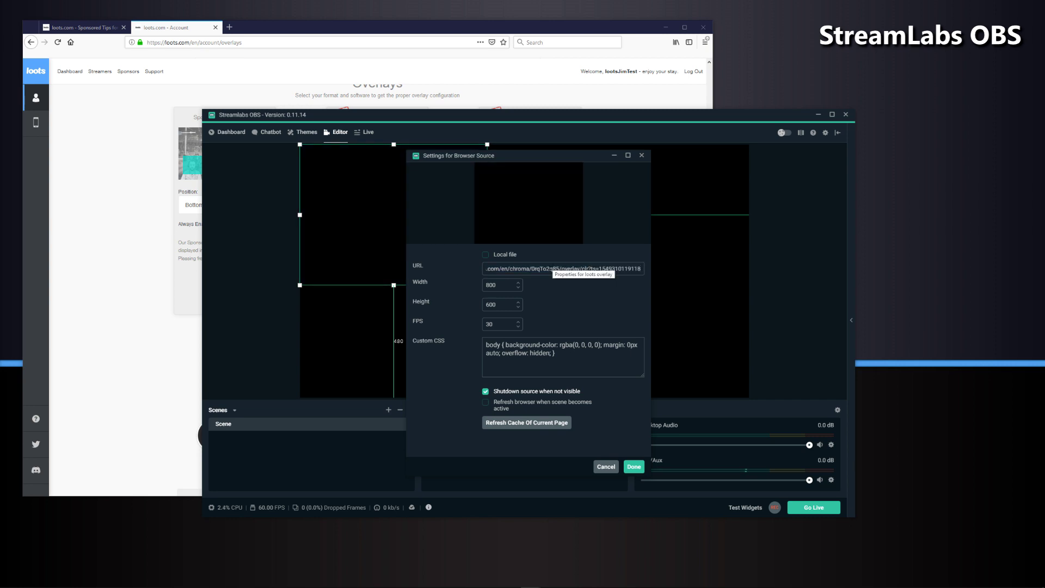
- Set the source's size to 1920 by 1080, turn on refreshing the browser when the scene becomes active, and accept the settings
key(Tab)
text(1920)
key(Tab)
text(1080)
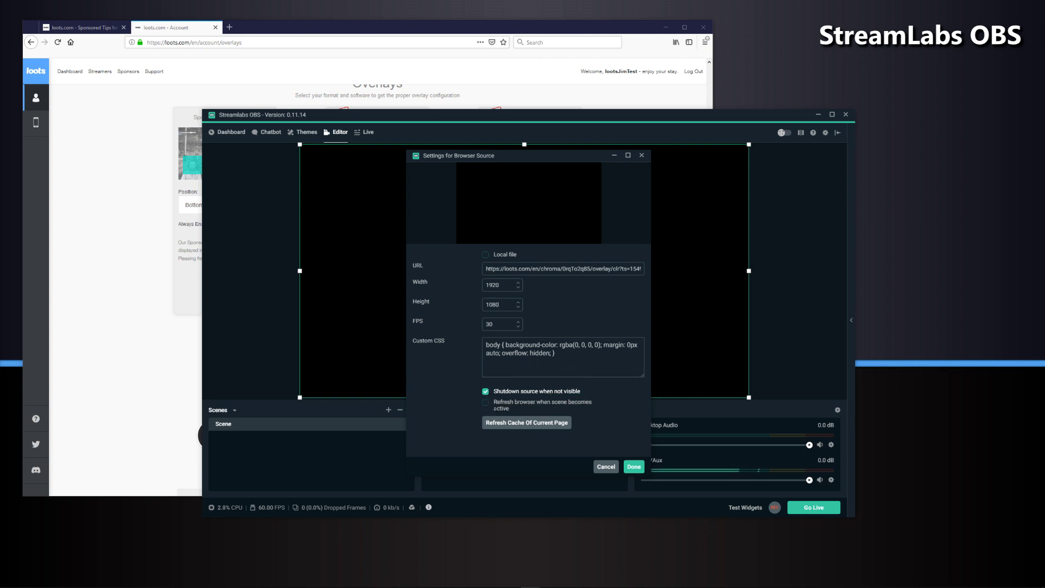
click(486, 404)
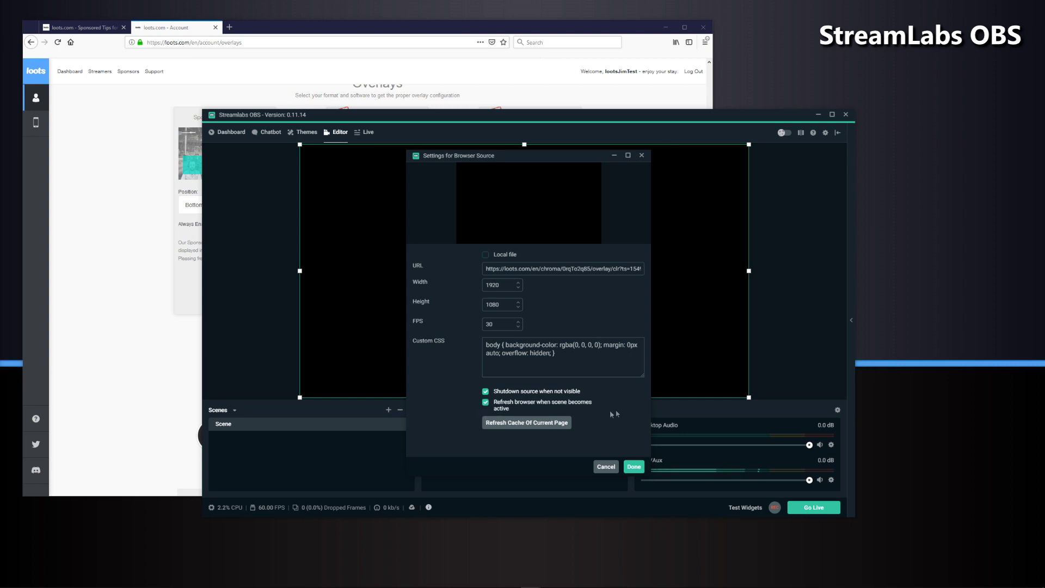
click(634, 466)
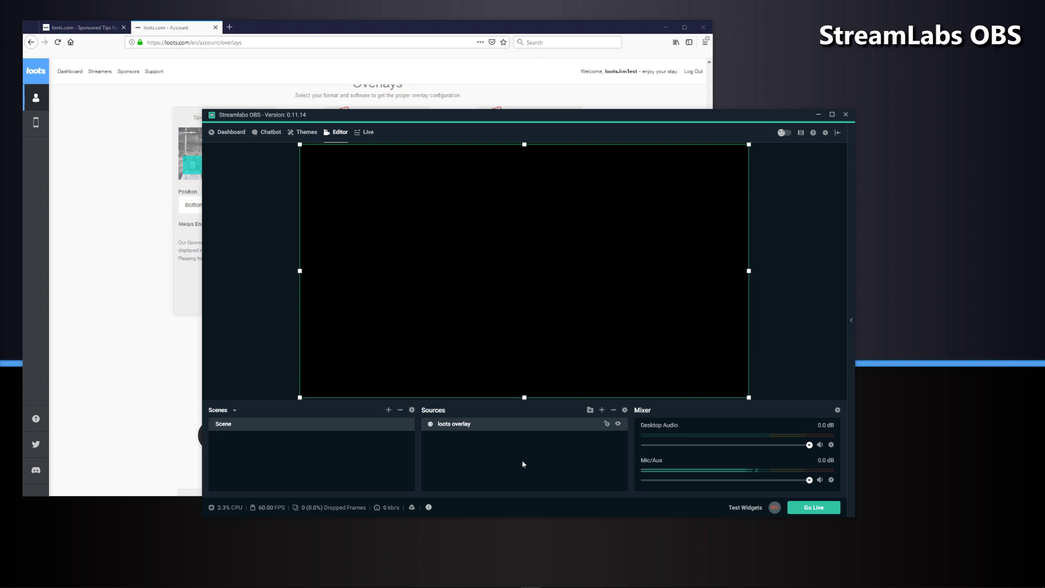
- Run the Sponsored Messages test overlay from the loots page and watch it in the Streamlabs OBS preview
click(154, 297)
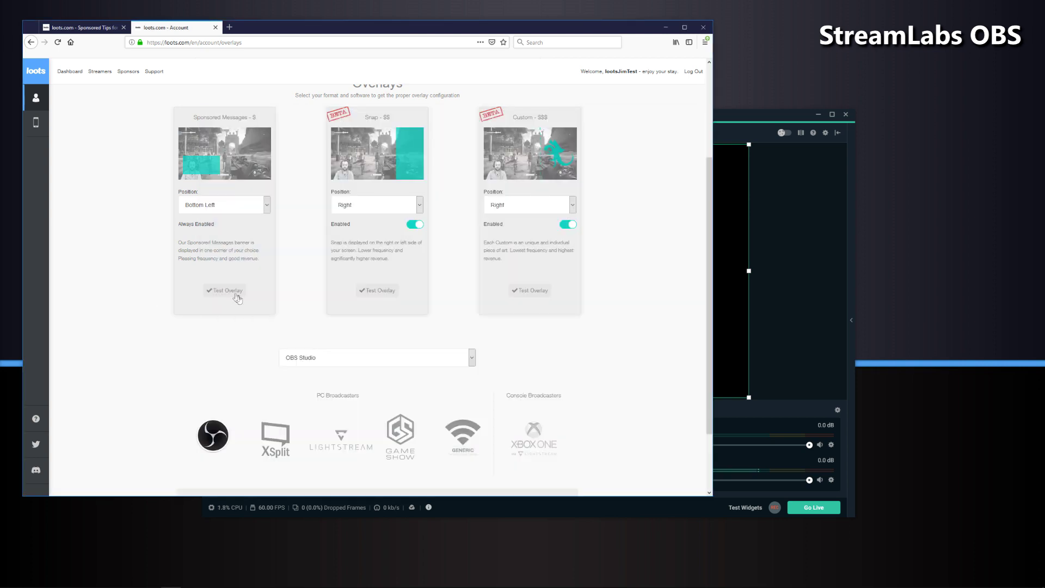
click(815, 347)
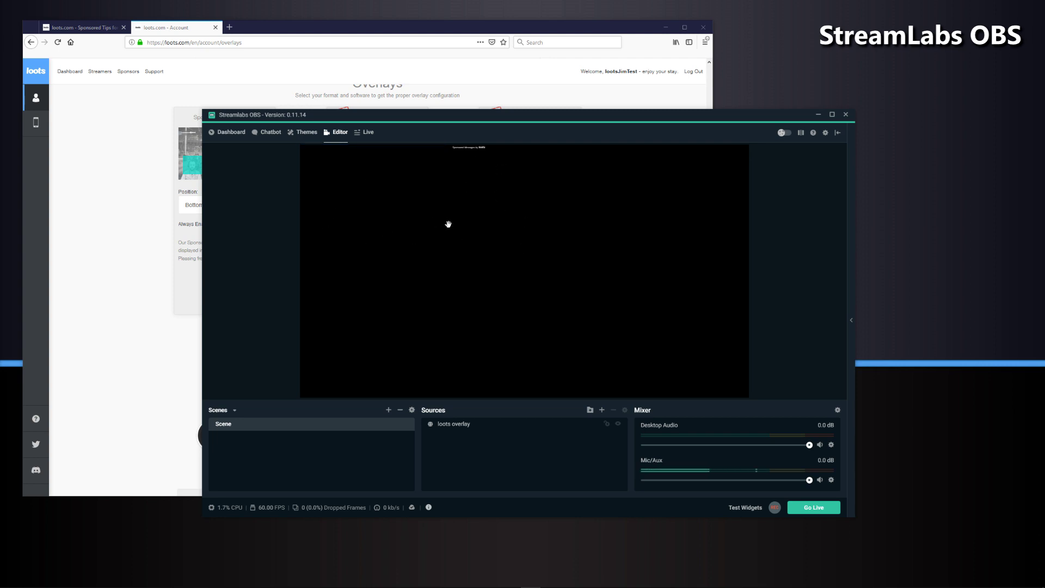
- Refresh the cache of the loots overlay source's current page from its properties and accept the settings
click(479, 426)
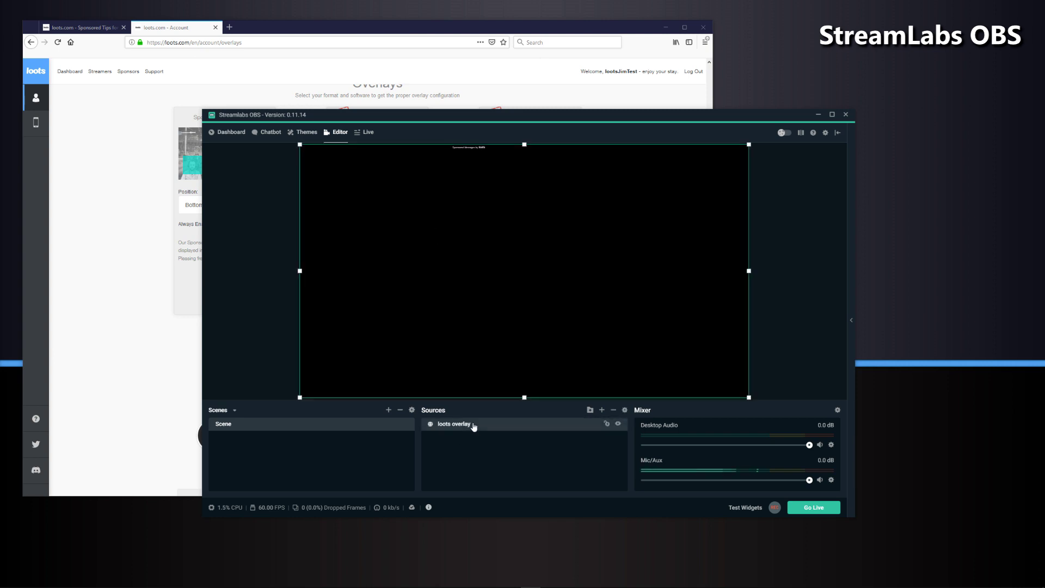
right_click(472, 427)
click(495, 403)
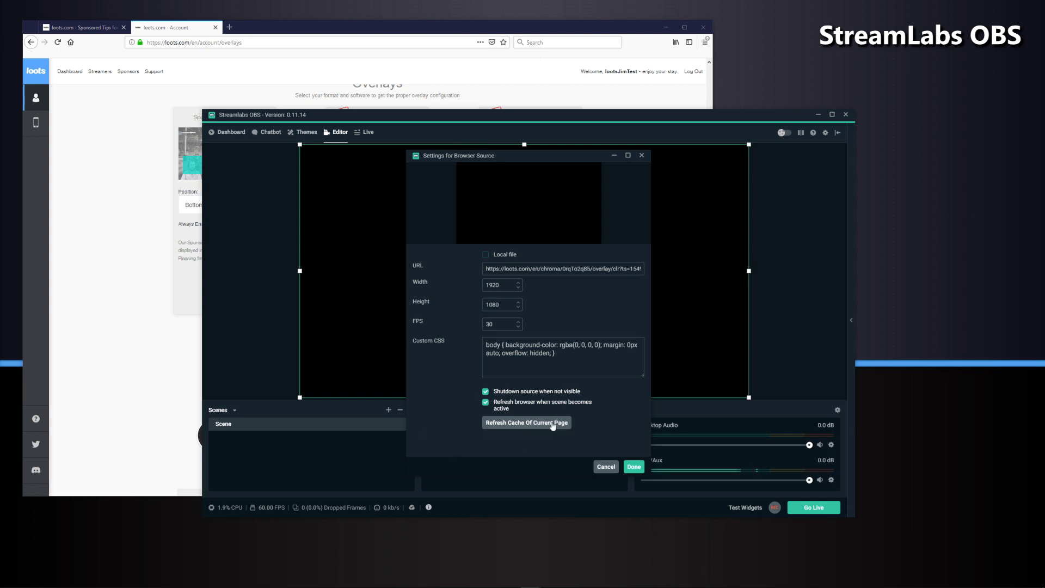
click(633, 469)
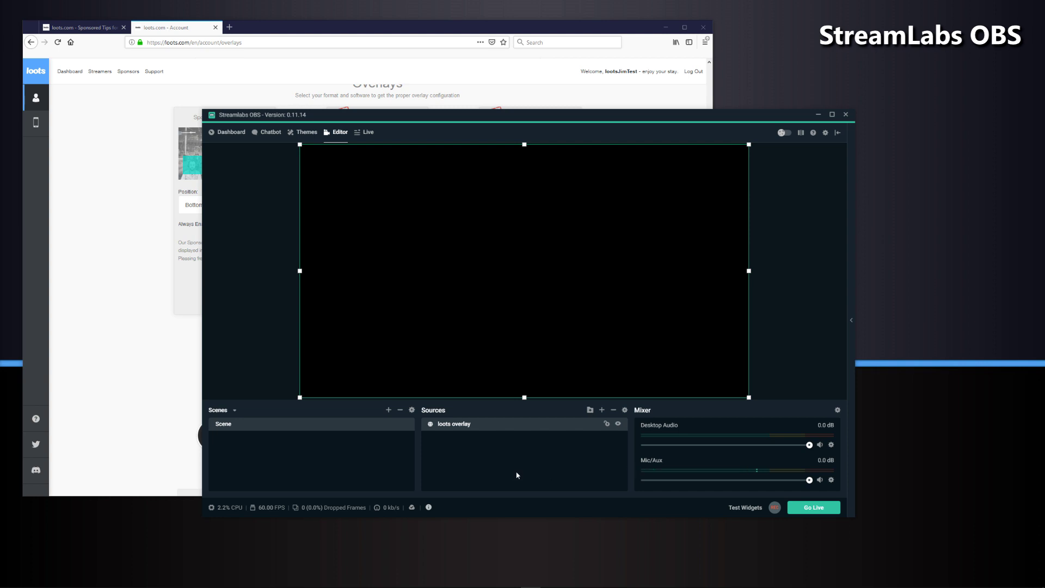
- Run the Sponsored Messages test overlay again from the loots page and check its placement in the Streamlabs OBS preview
click(138, 327)
click(236, 295)
click(773, 321)
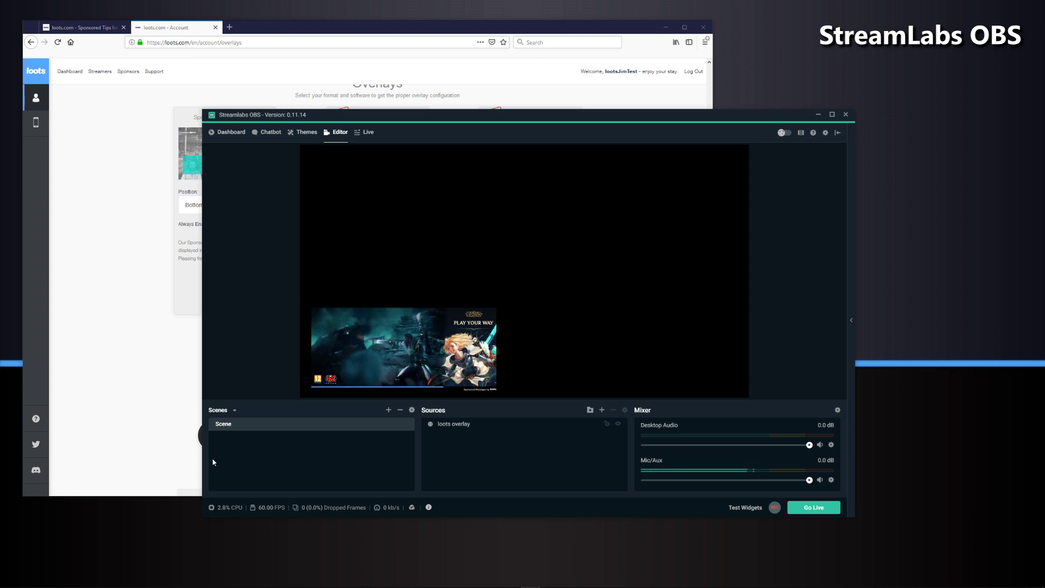
- Create a scene named New Scene and add the existing loots overlay browser source to it
click(388, 414)
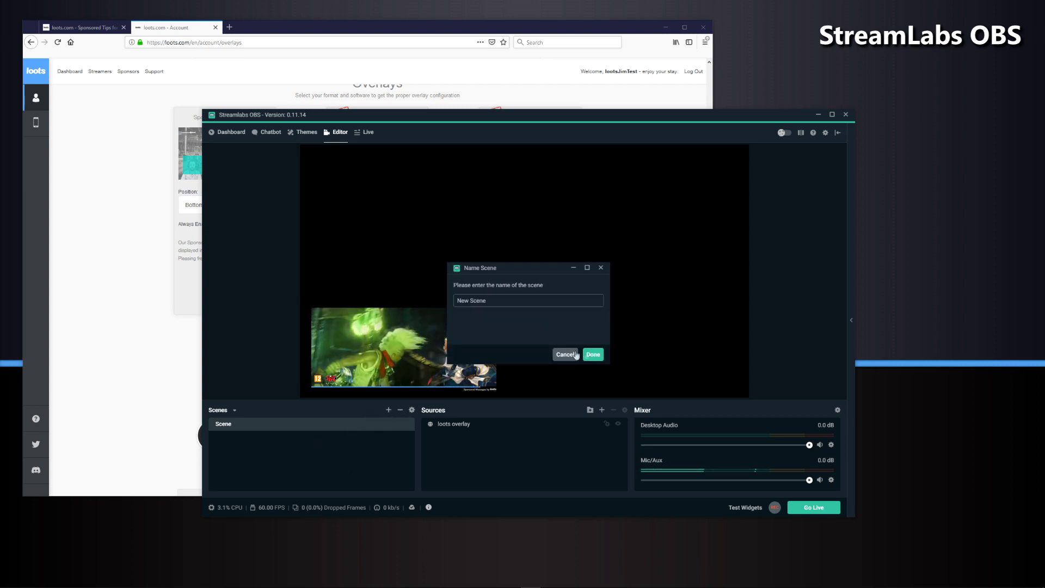
click(592, 352)
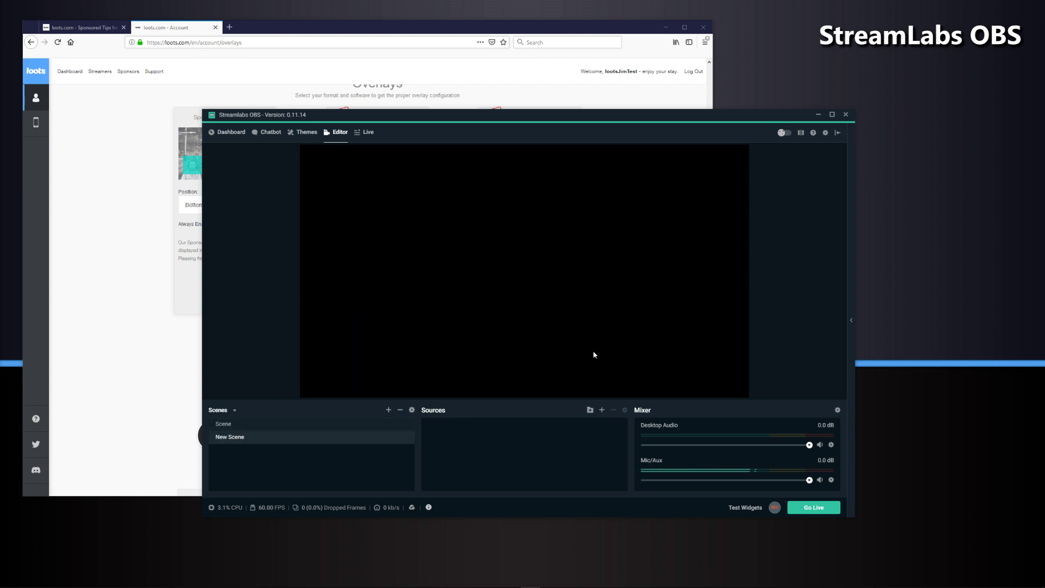
click(603, 411)
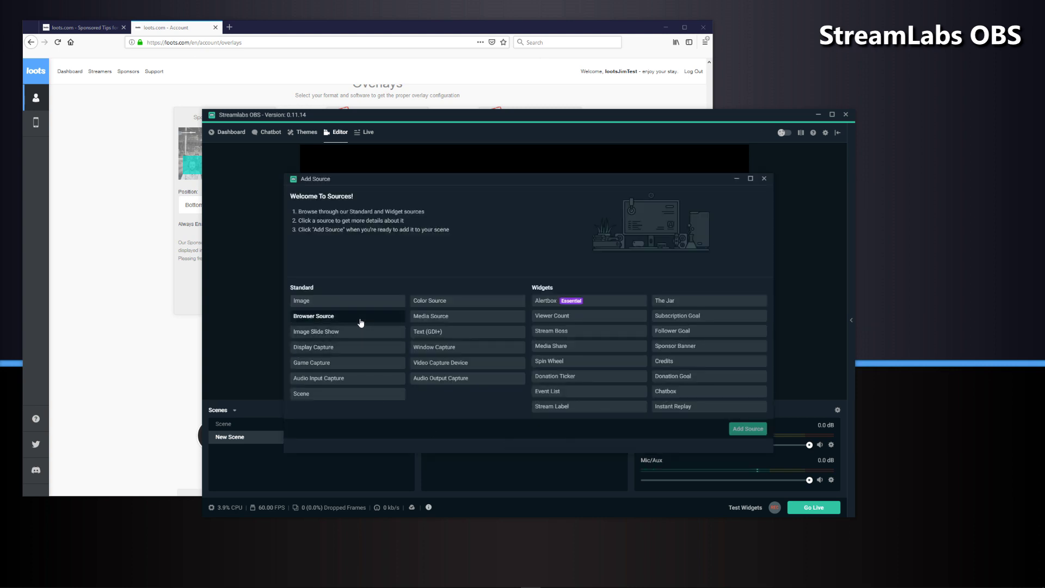
click(360, 323)
click(745, 430)
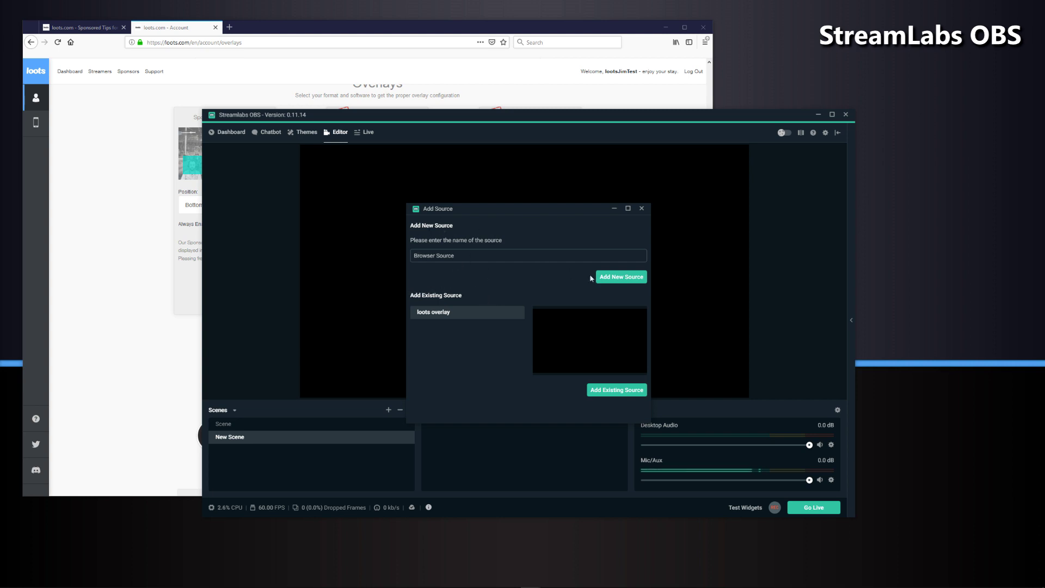
double_click(450, 316)
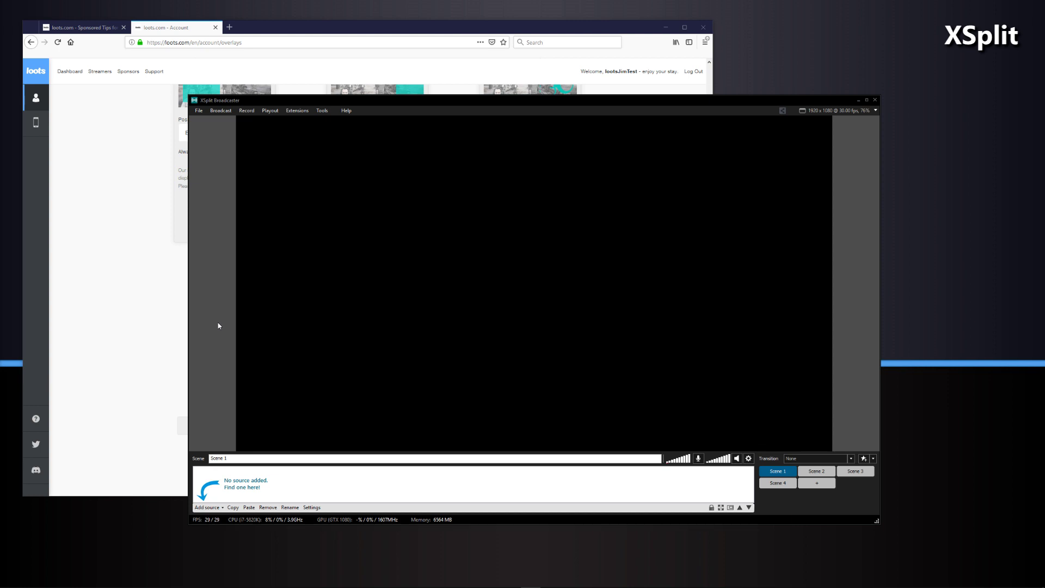
- Switch to XSplit and add a webpage source to Scene 1 using the copied loots overlay URL
click(208, 508)
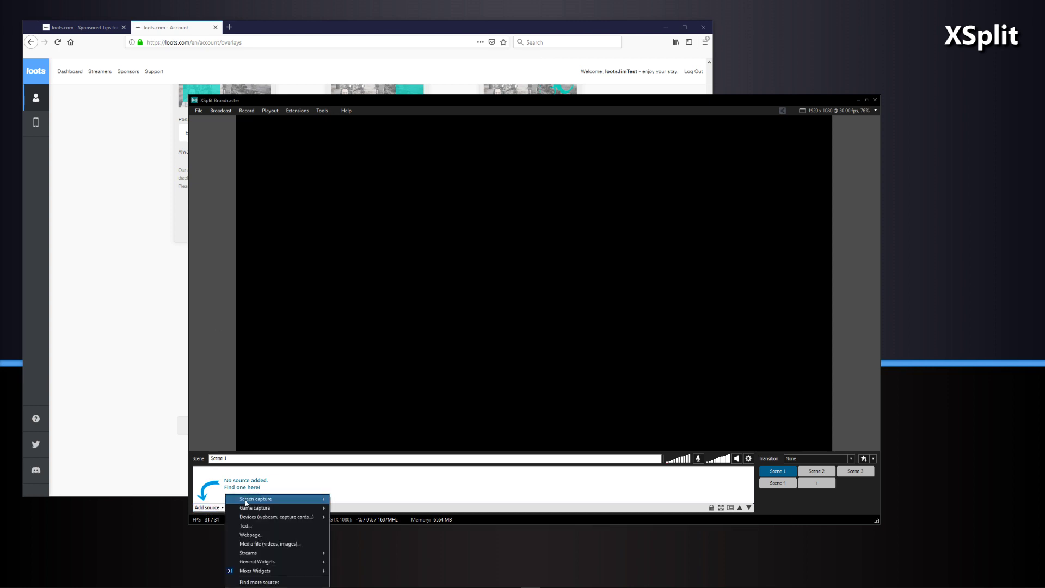
click(275, 534)
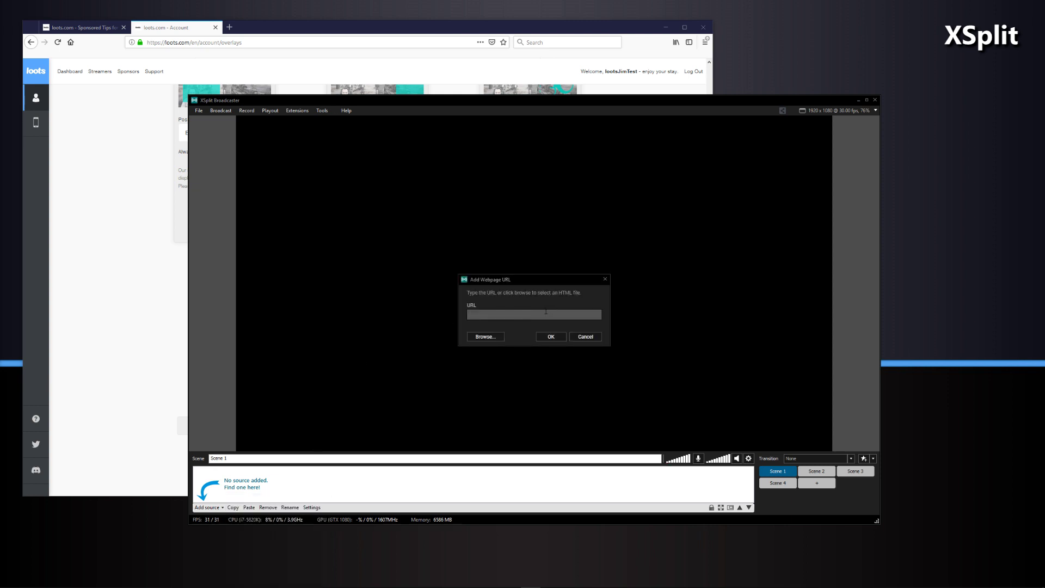
key(ctrl+v)
click(550, 336)
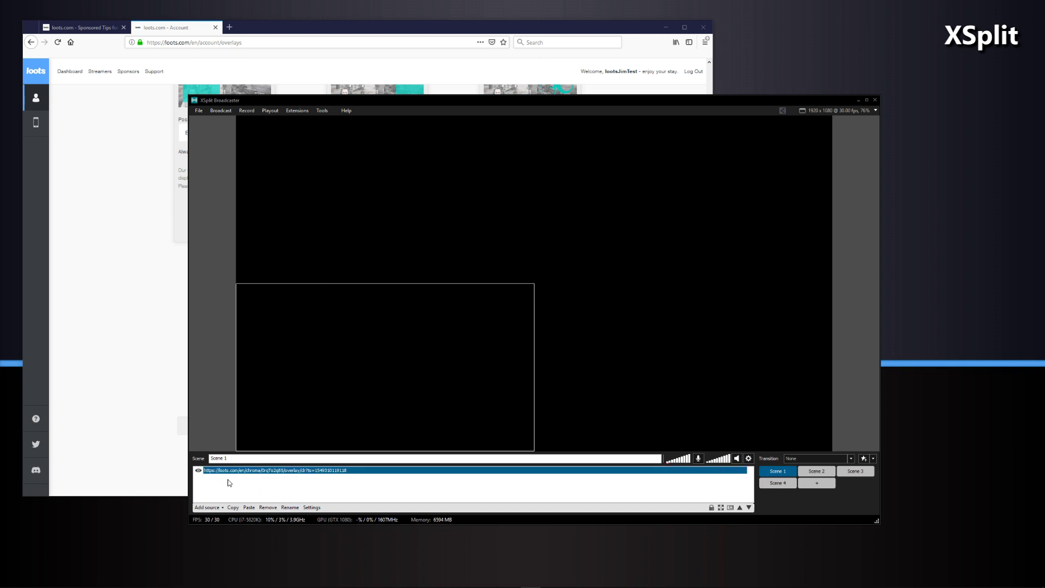
- Rename the new webpage source in Scene 1 as loots overlay
click(290, 507)
text(loots)
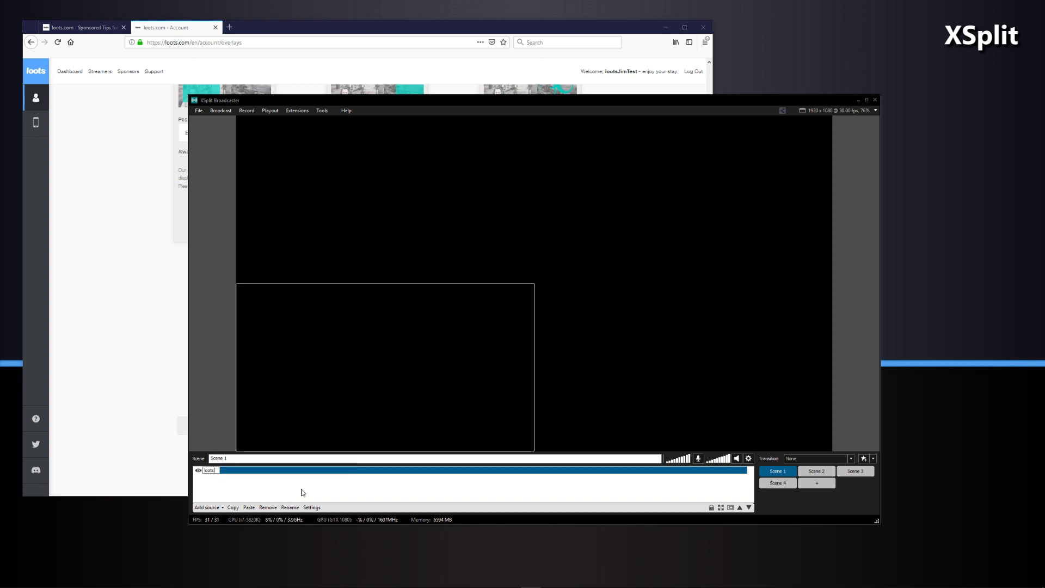
text( overlay)
key(Return)
- Turn on reloading on scene enter in the loots overlay source's HTML properties
click(346, 371)
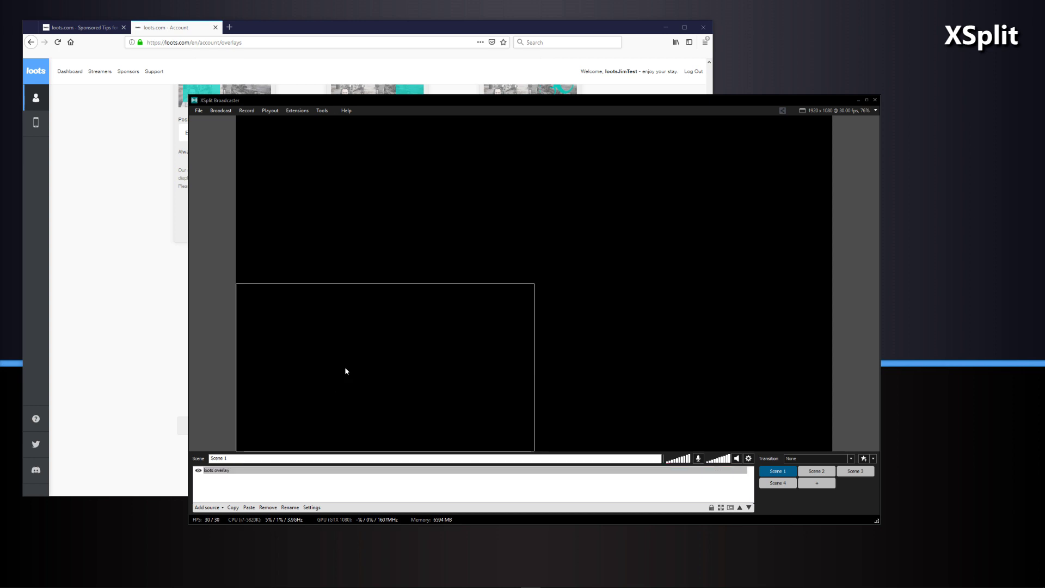
right_click(381, 343)
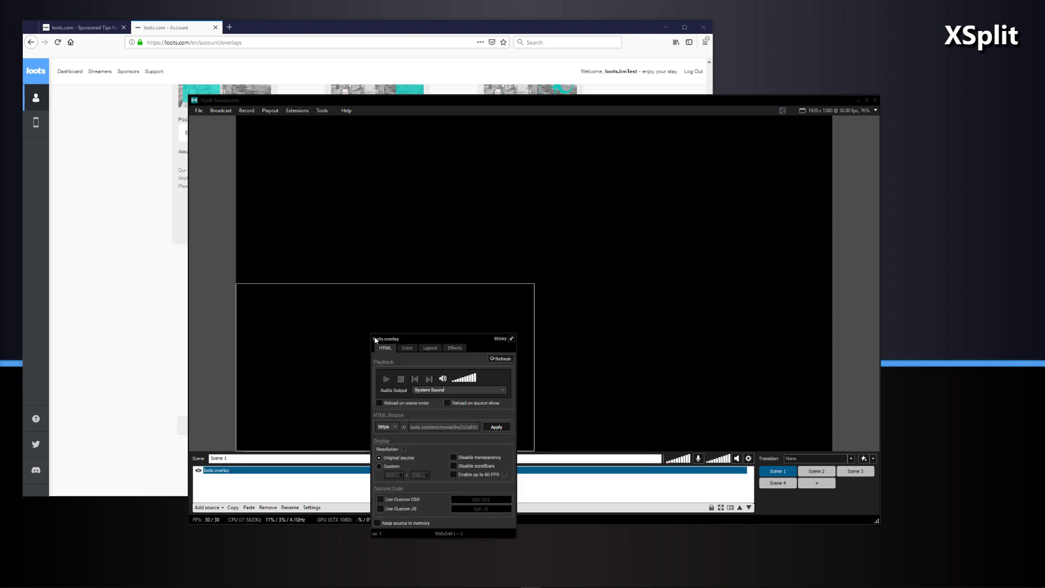
click(420, 405)
- Set the loots overlay's Y position to 0 and its size to 1920 by 1080, and turn off Keep Aspect Ratio
click(431, 349)
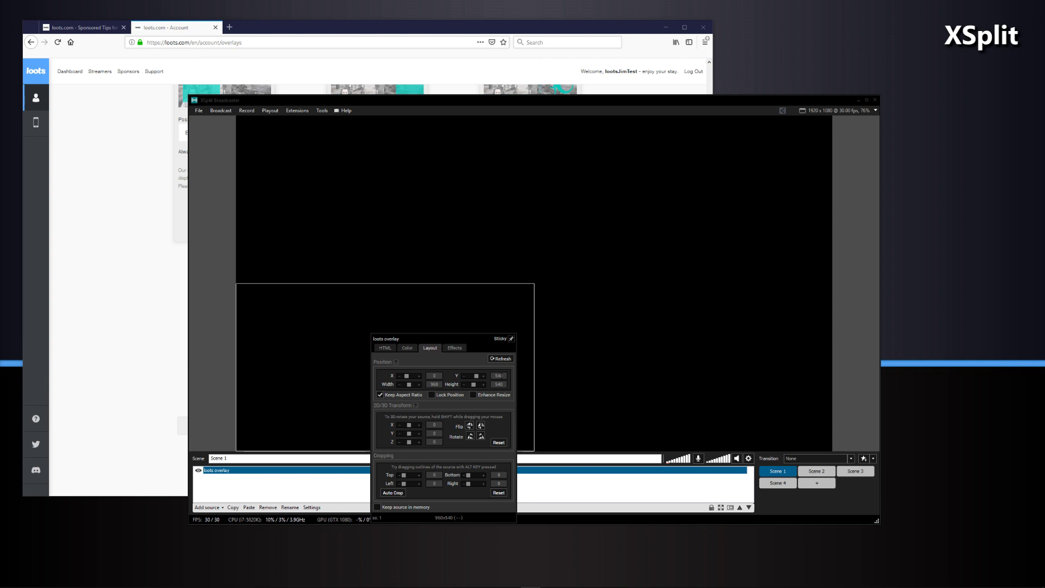
double_click(498, 375)
click(435, 384)
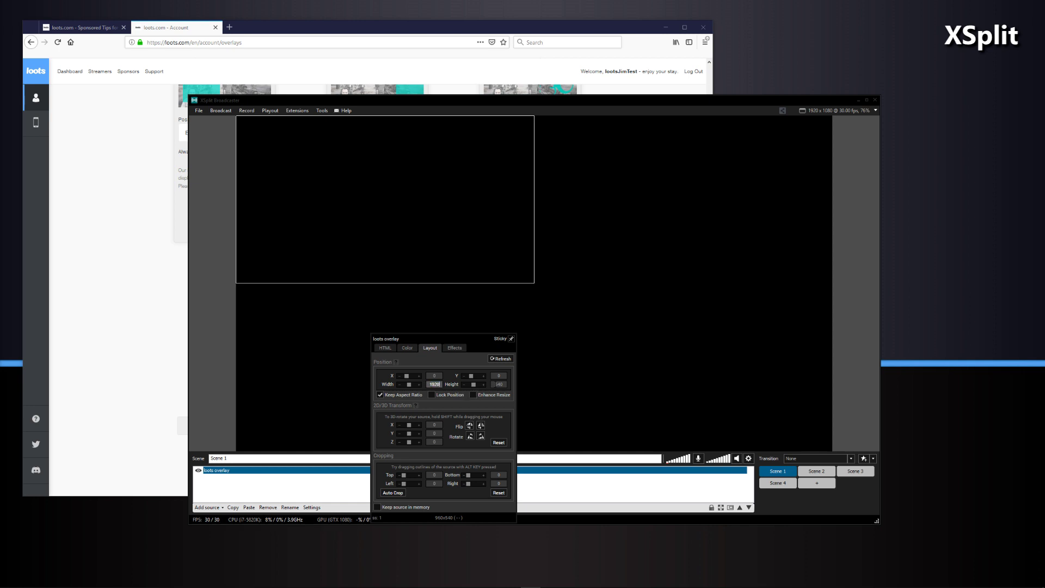
key(Tab)
text(10)
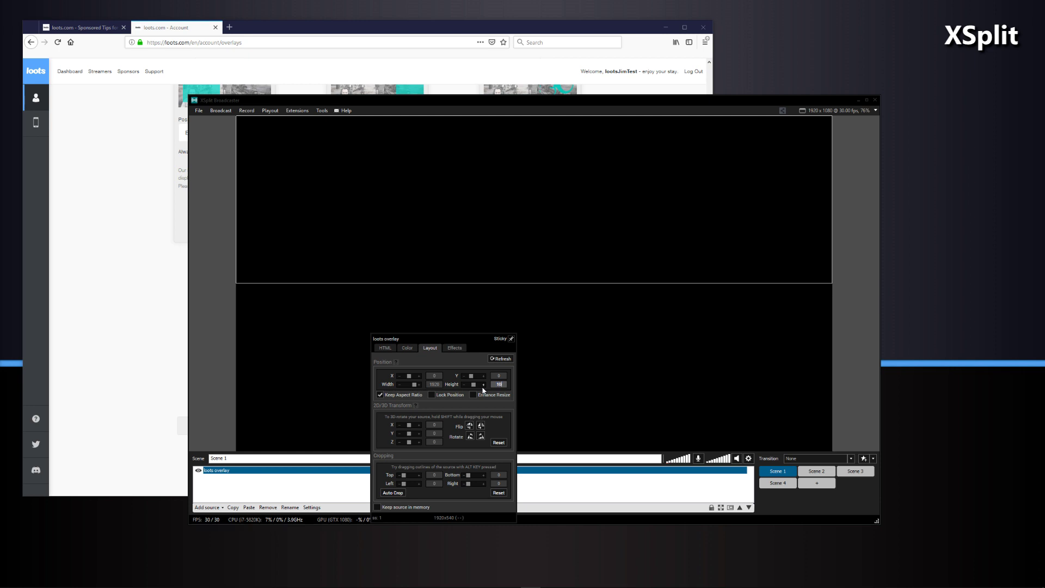
key(Tab)
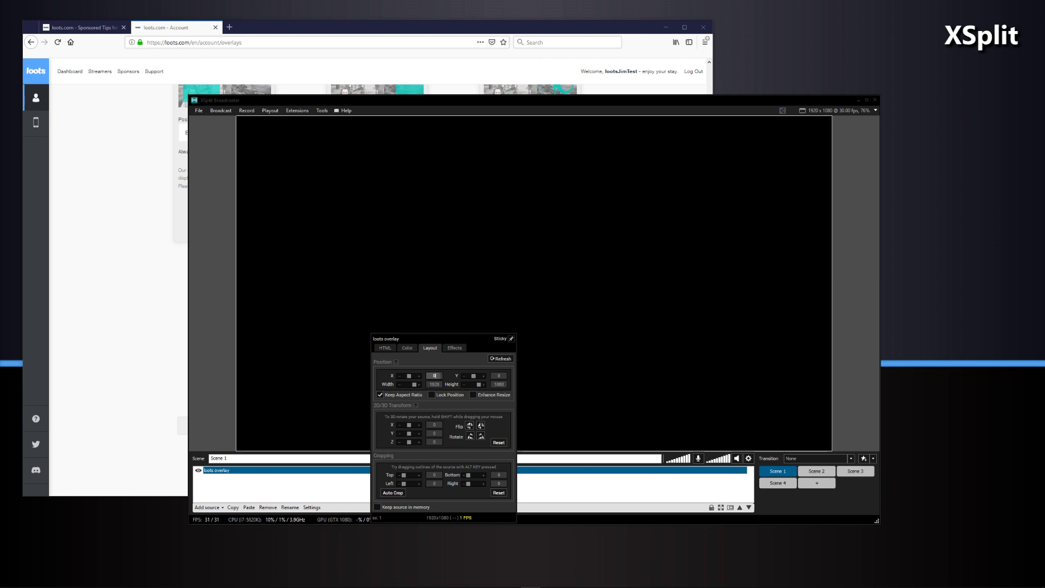
click(403, 399)
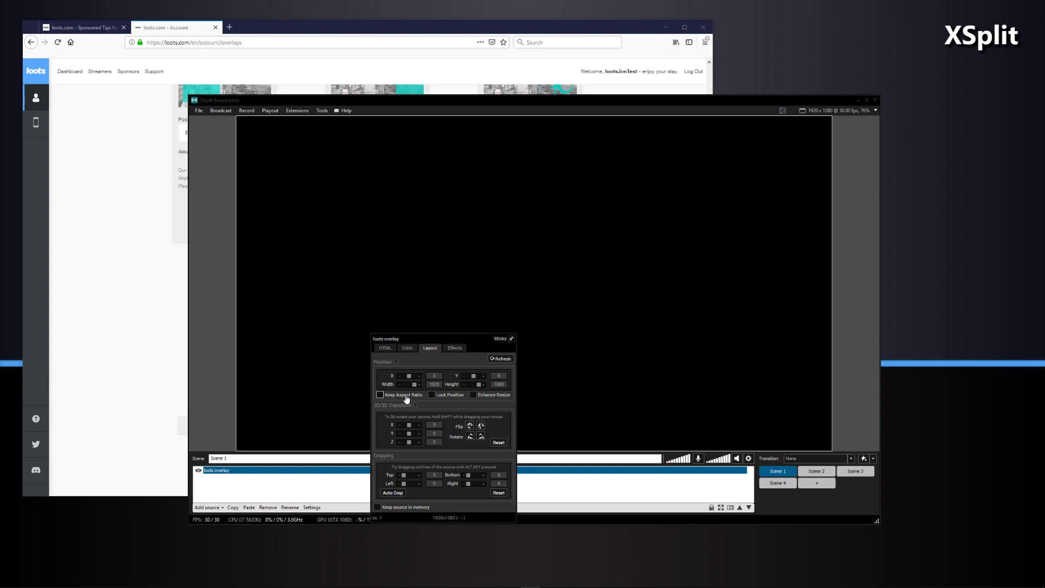
click(360, 349)
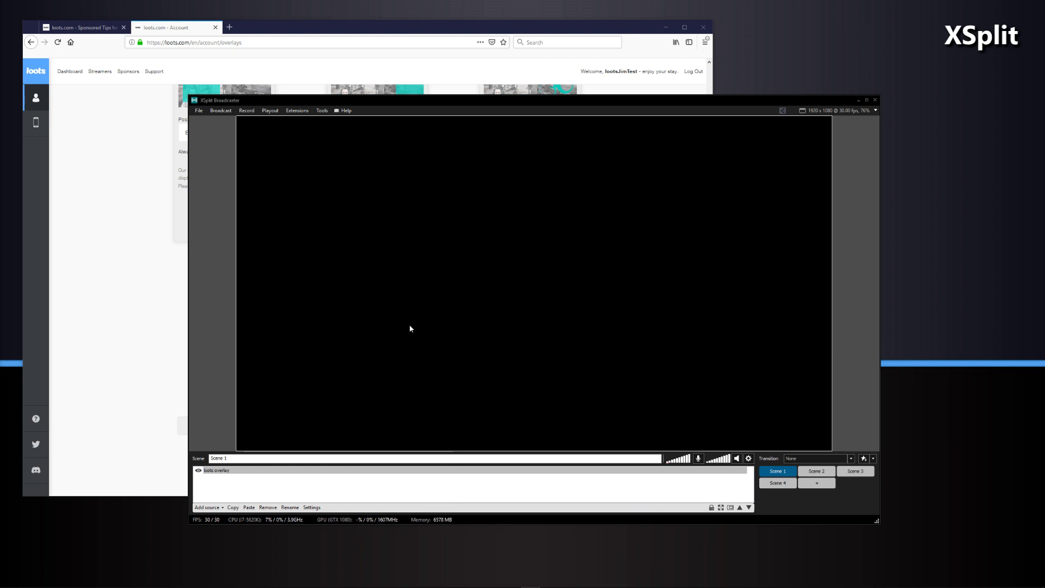
- Run the Sponsored Messages test overlay from the loots page and watch it in the XSplit preview
click(142, 293)
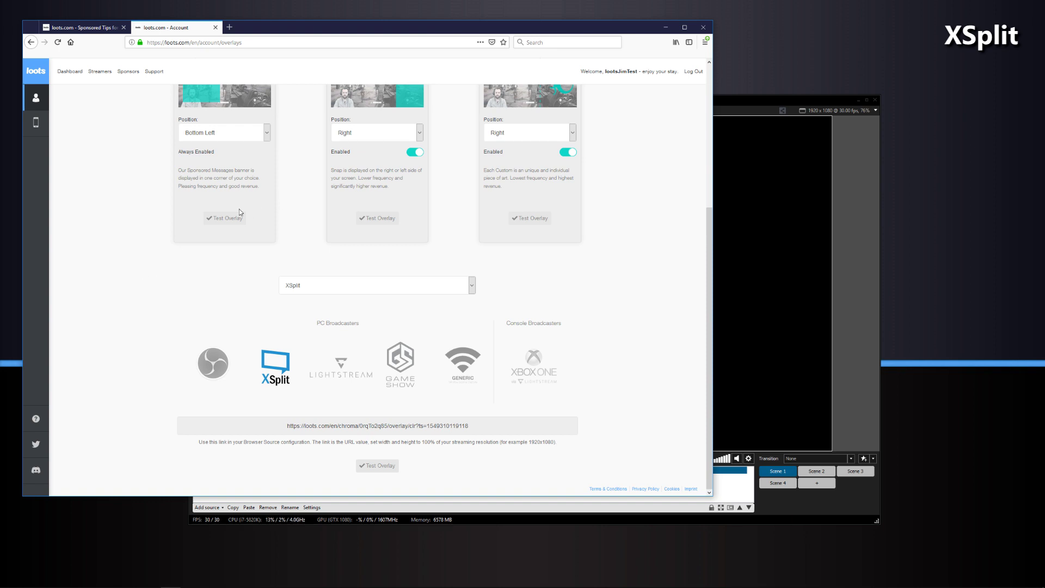
click(865, 312)
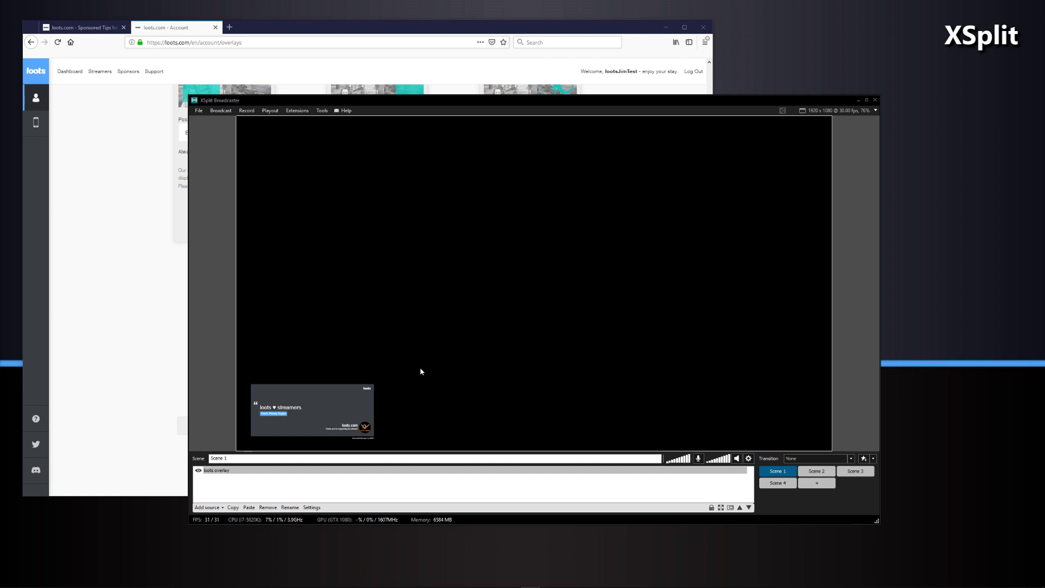
- Refresh the loots overlay source in Scene 1 from its properties and close them
right_click(438, 296)
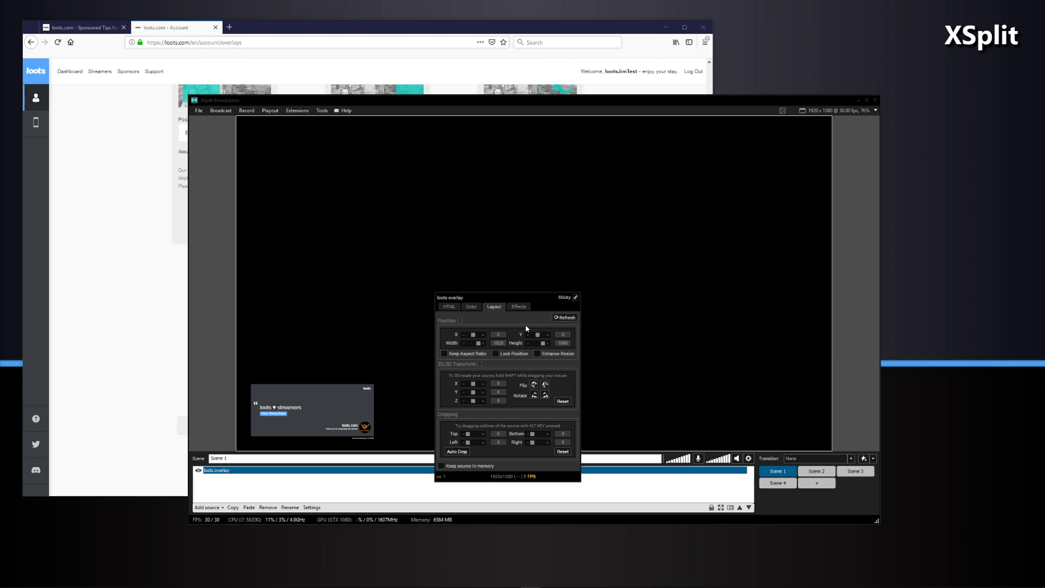
click(566, 319)
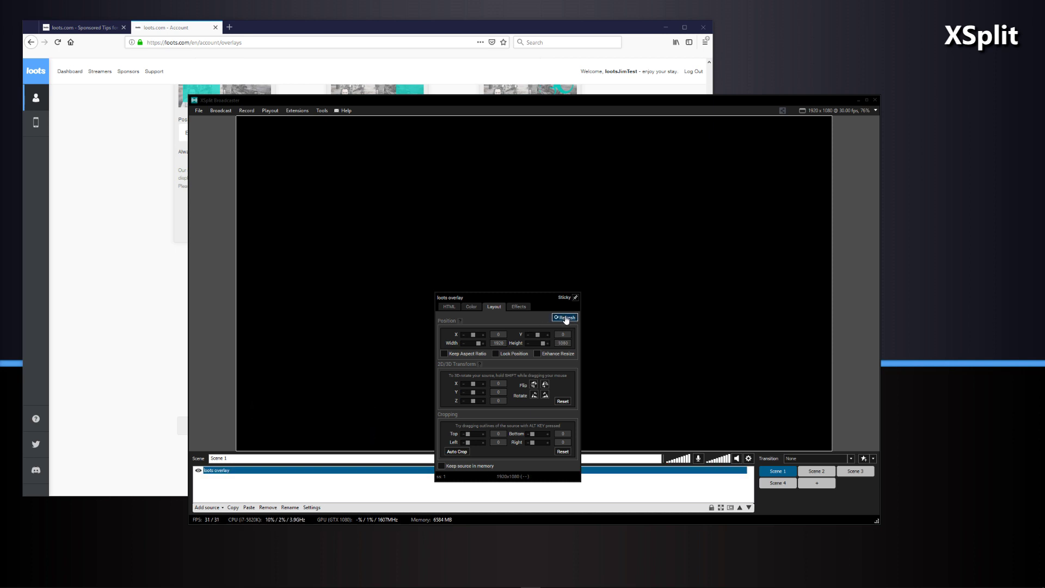
key(Escape)
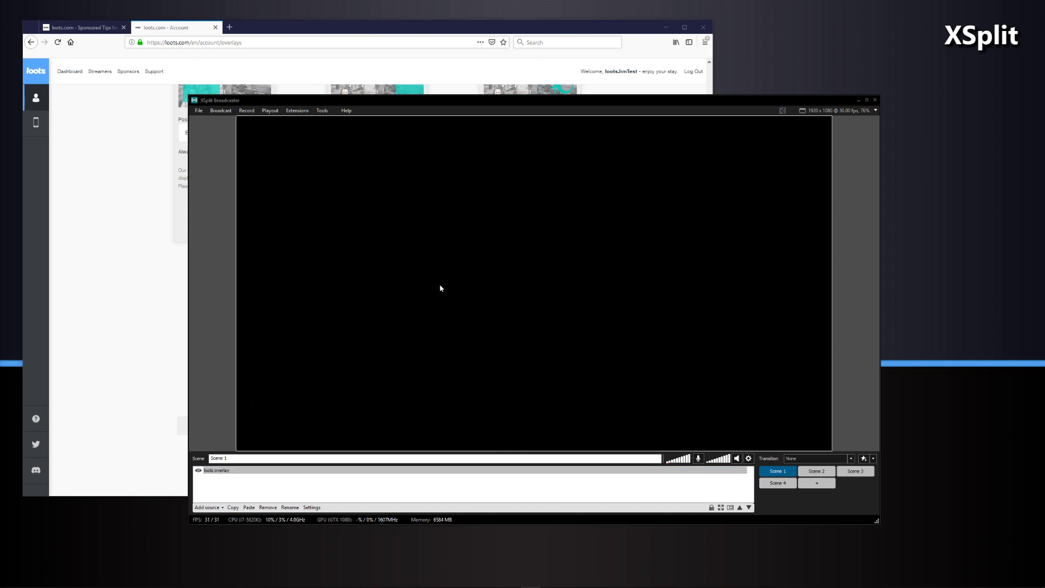
double_click(441, 288)
click(565, 306)
key(Escape)
- Run the Sponsored Messages test overlay again from the loots page and check its placement in the XSplit preview
click(159, 309)
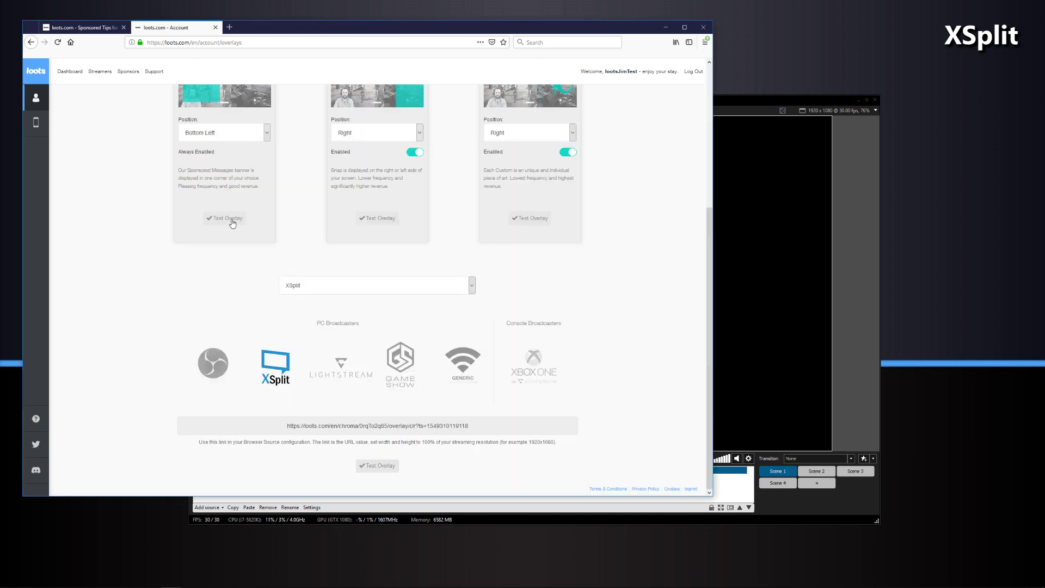
click(793, 286)
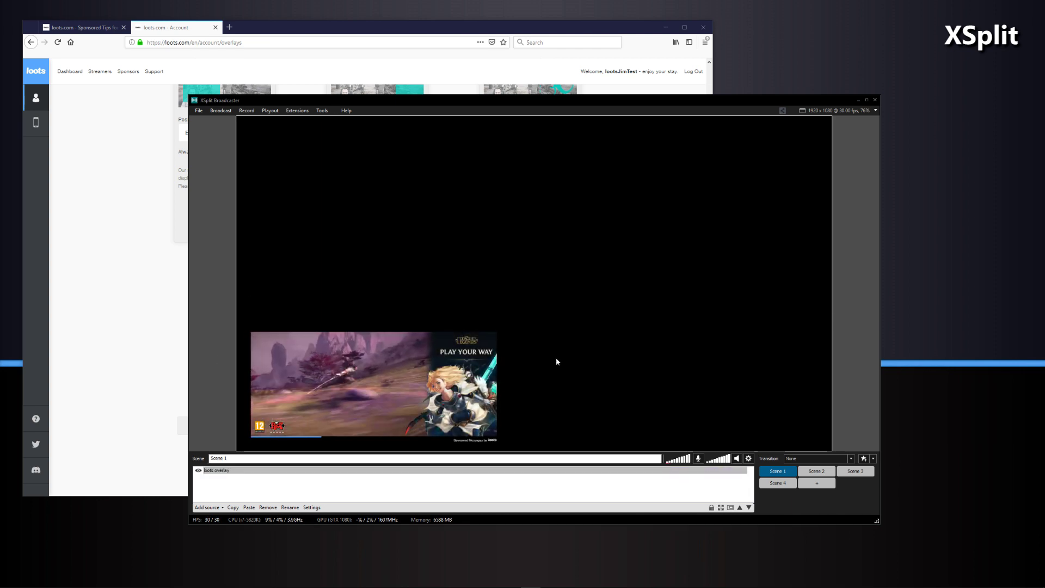
click(255, 470)
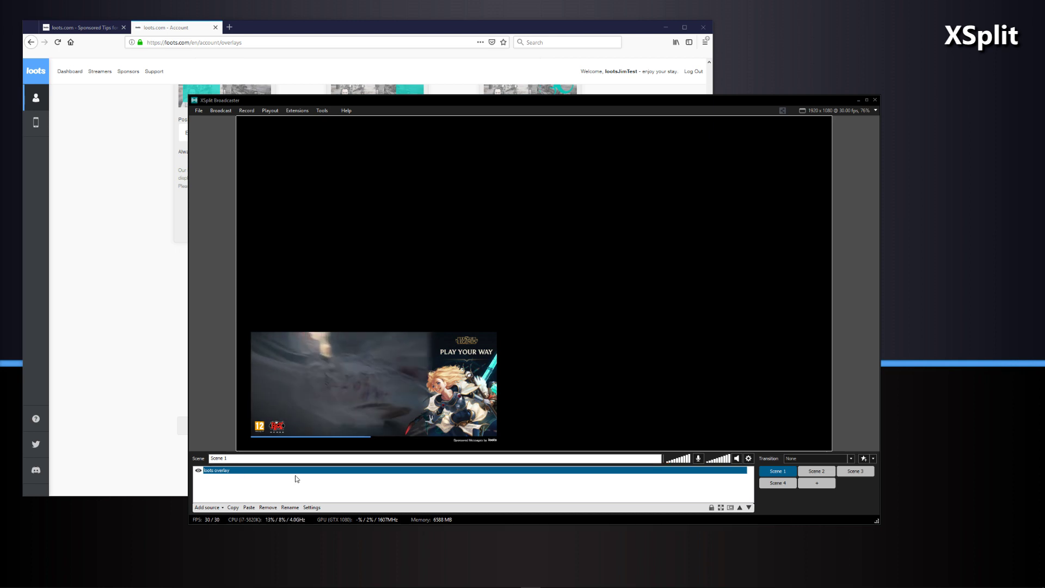
- Open Scene 2 and add a webpage source to it using the copied loots overlay URL
mouse_move(818, 471)
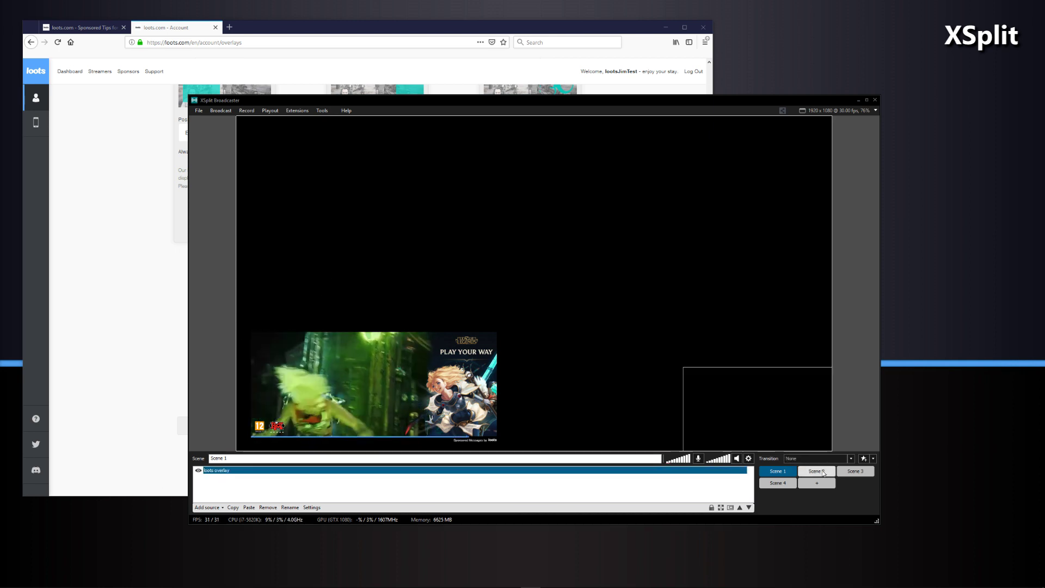
click(823, 473)
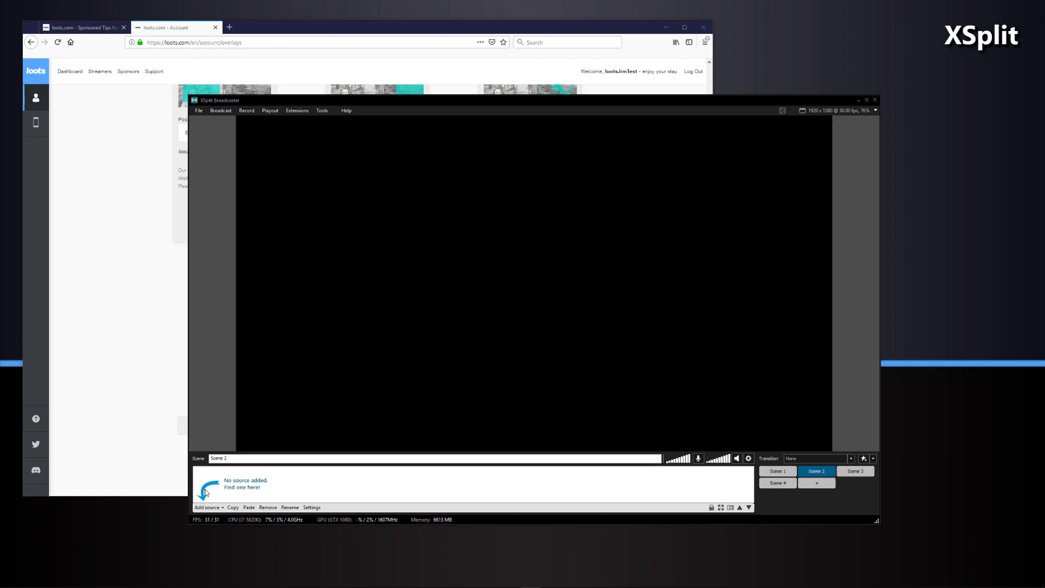
click(209, 507)
click(269, 537)
key(ctrl+v)
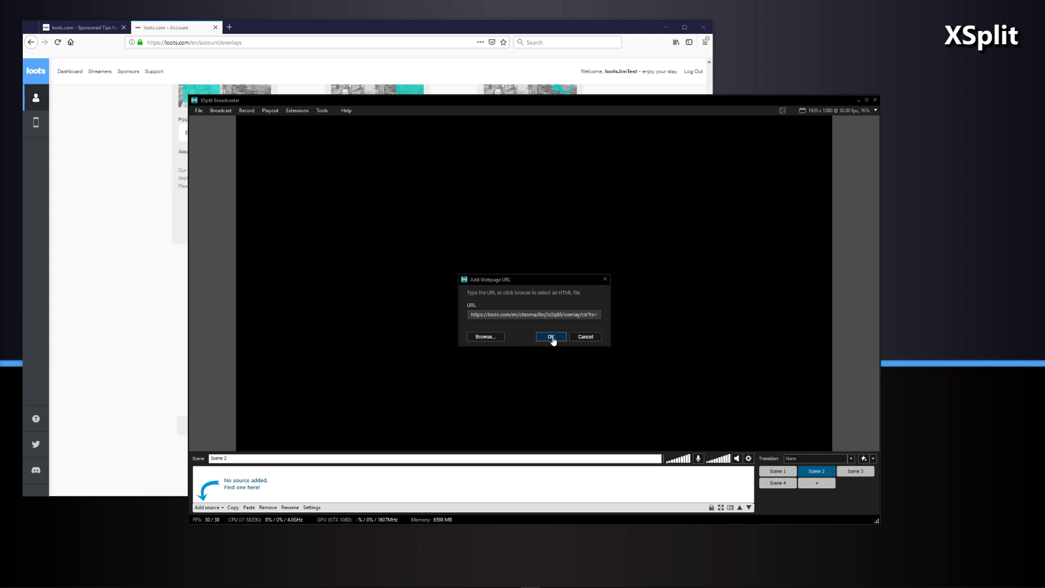
click(551, 337)
- Position the Scene 2 webpage source at X 0, Y 0, size it 1920 by 1080, and turn off Keep Aspect Ratio
right_click(578, 190)
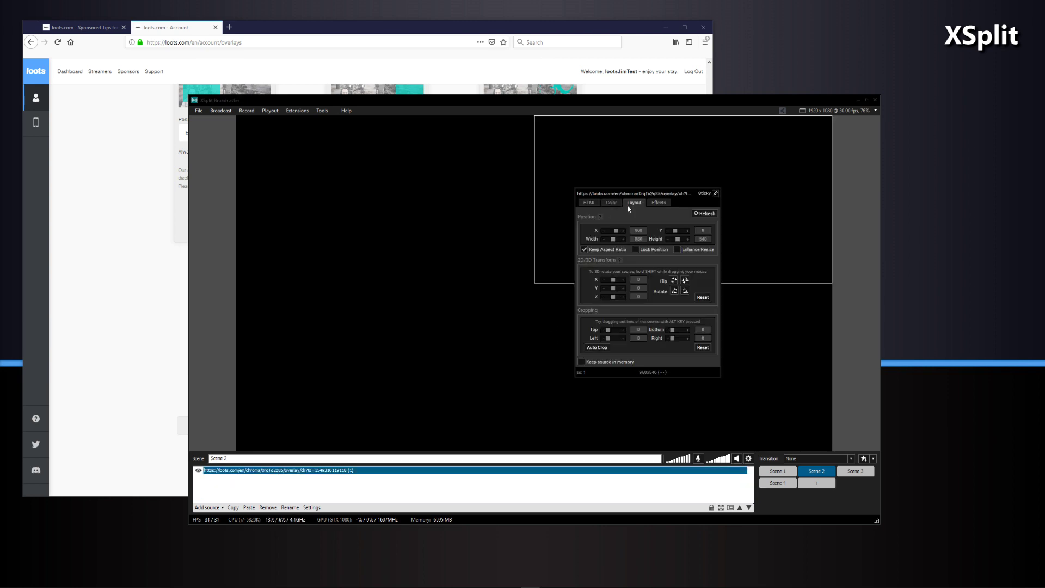
click(639, 230)
text(0)
click(702, 230)
click(638, 239)
text(1920)
click(702, 239)
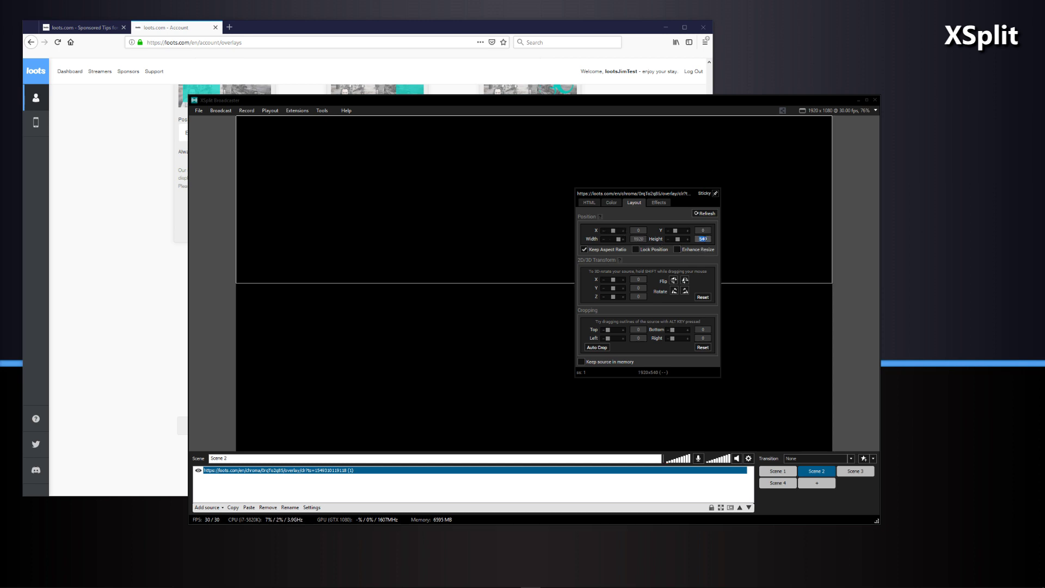
text(1080)
click(598, 249)
- Turn on reloading on scene enter for the Scene 2 webpage source and refresh it
click(590, 203)
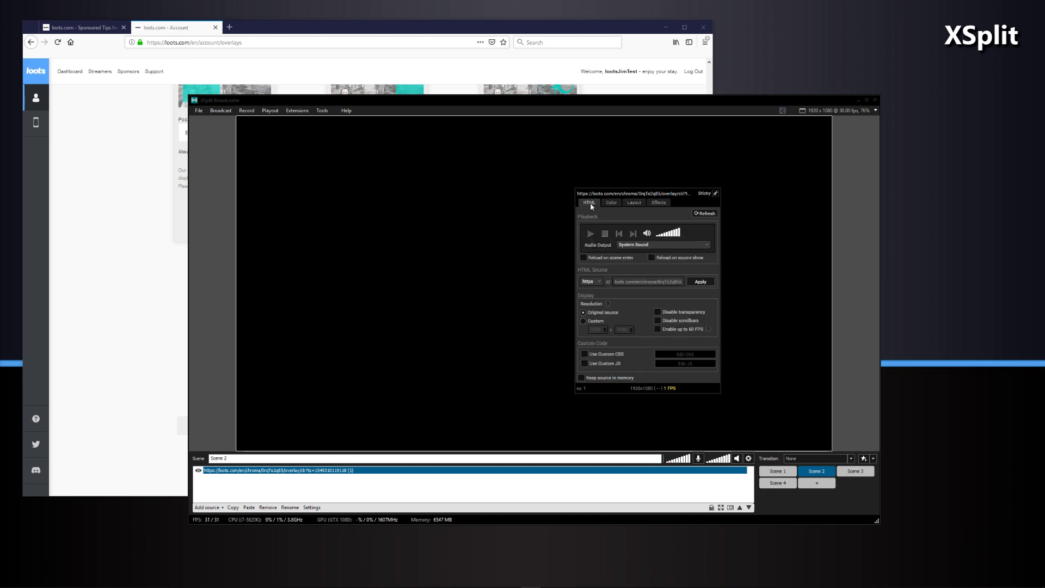
click(604, 262)
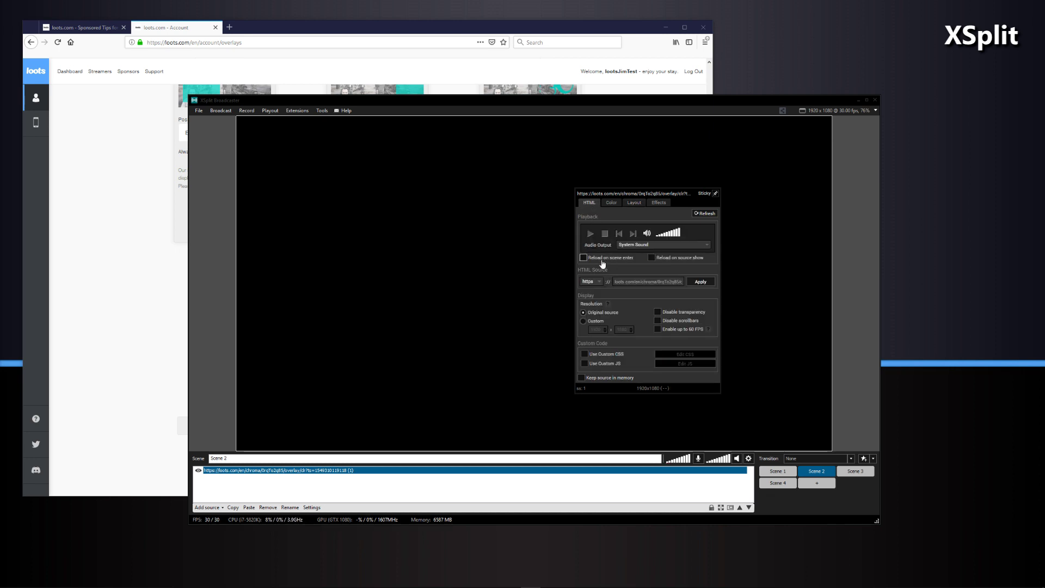
click(706, 215)
- Rename the webpage source in Scene 2 as loots overlay
click(327, 470)
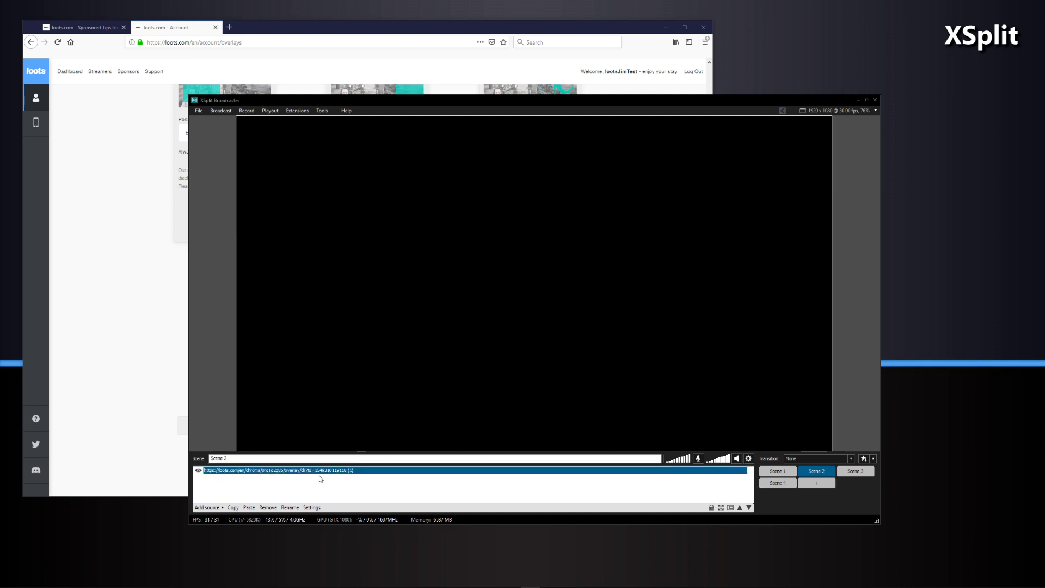
click(291, 507)
text(loots overlay)
key(Return)
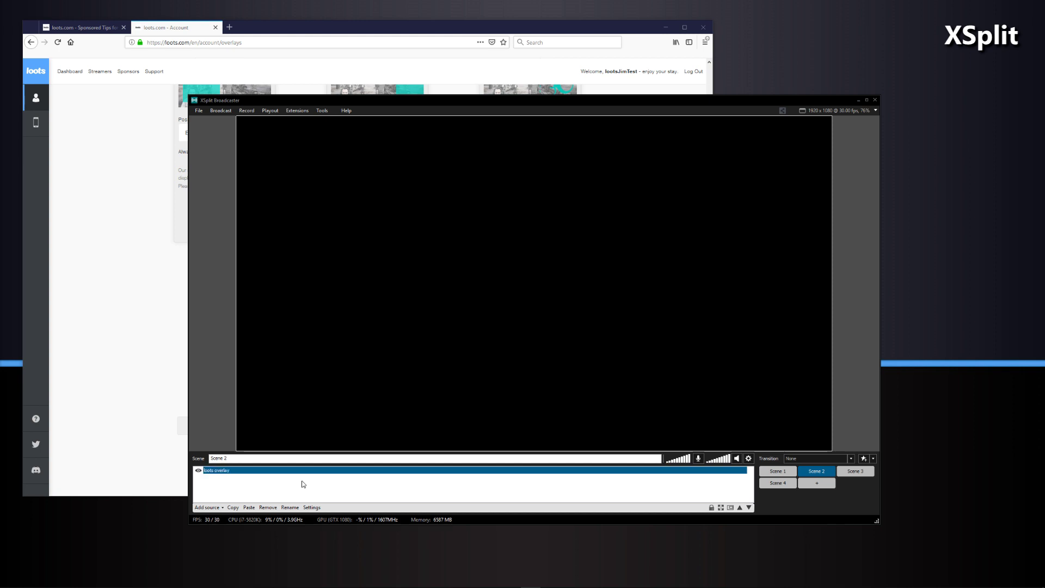
- Run the Sponsored Messages overlay test on the loots overlays page and return to XSplit to watch it
key(alt+Tab)
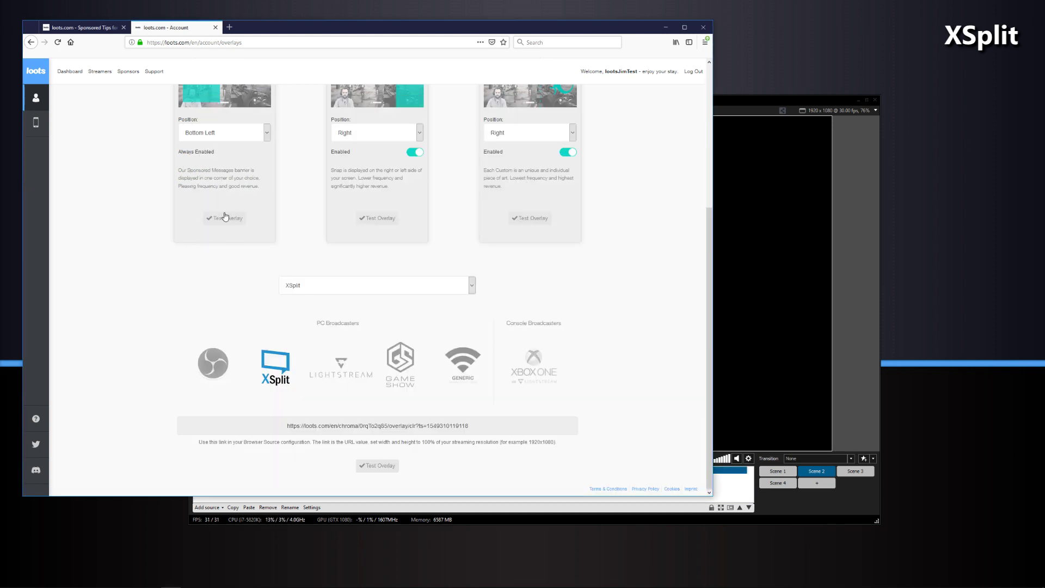
click(777, 259)
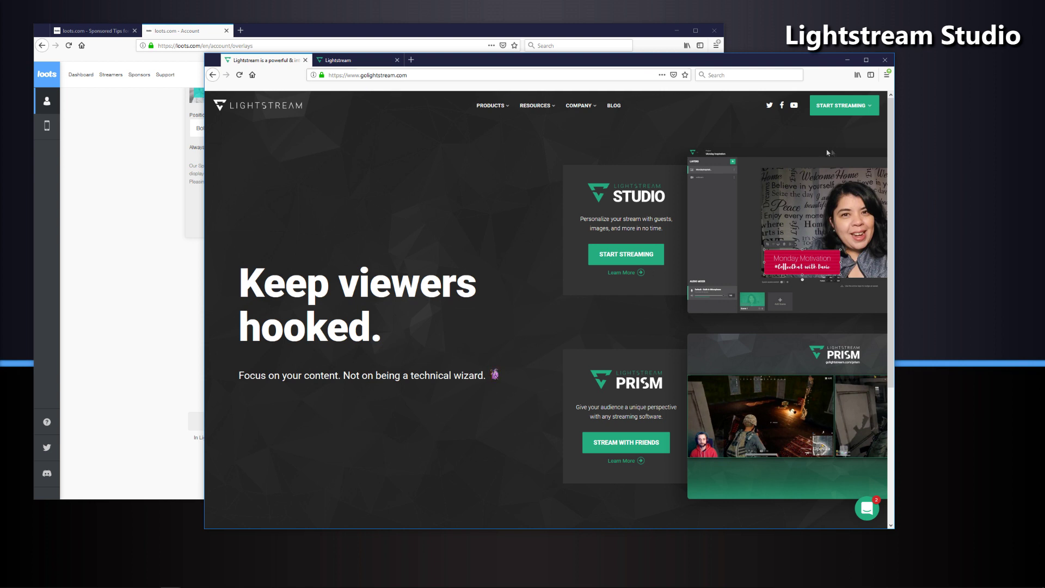
- Open Lightstream Studio and add the loots third-party integration as a layer to the project
click(869, 110)
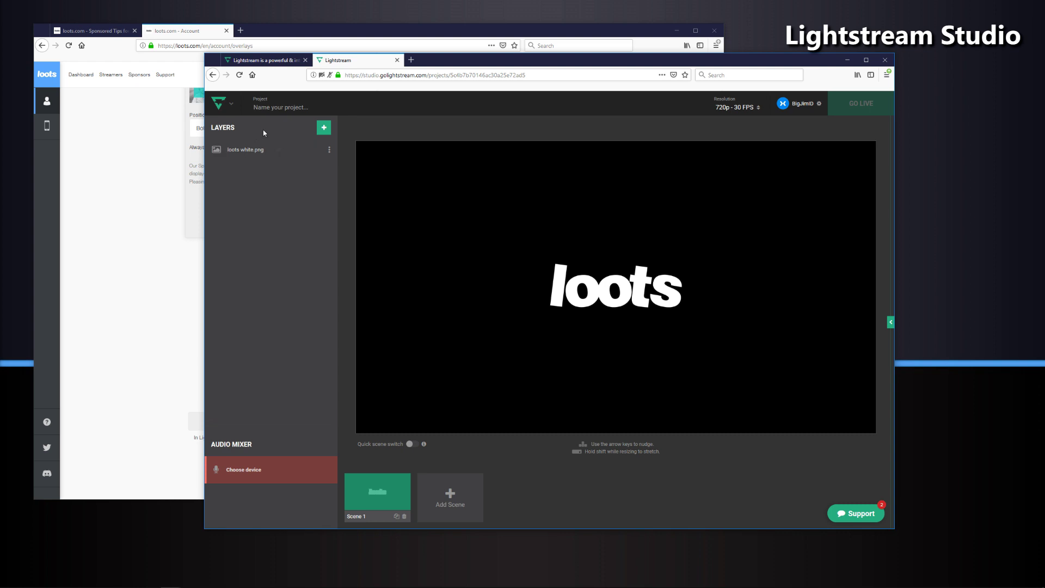
click(324, 127)
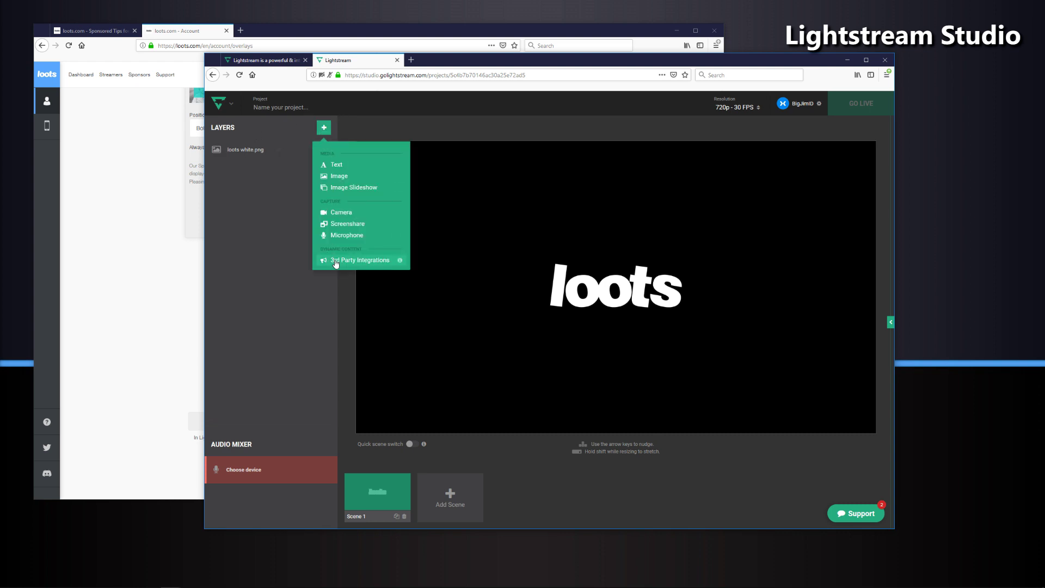
click(375, 261)
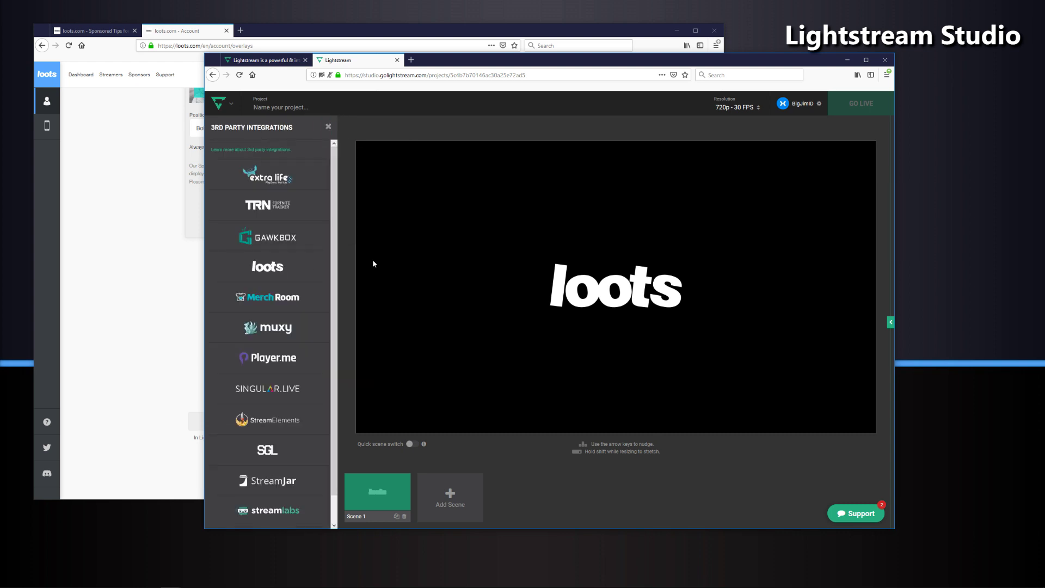
click(306, 273)
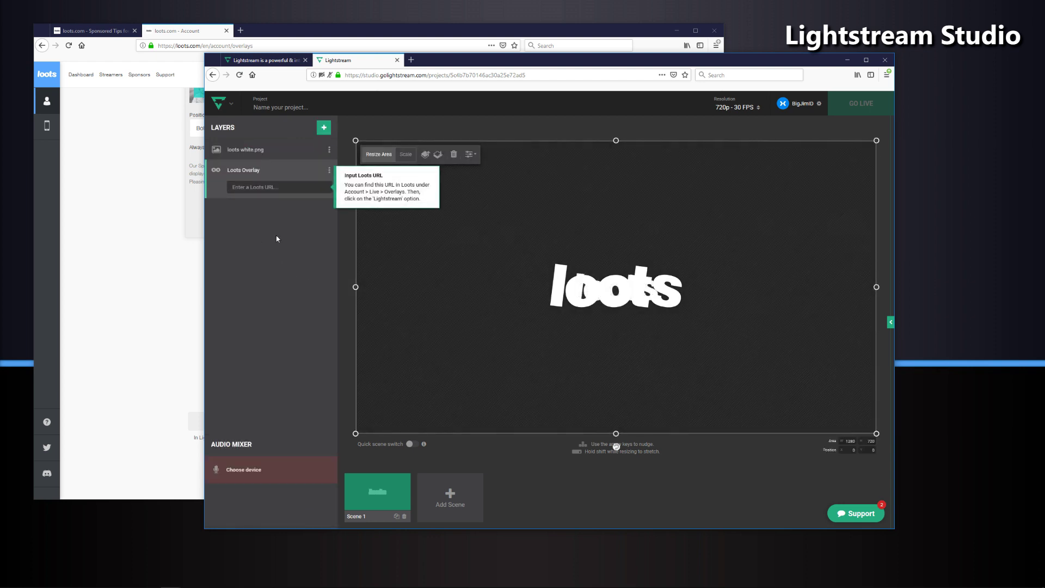
- Check the 3rd Party Integrations switch in the Lightstream Labs account settings
click(323, 127)
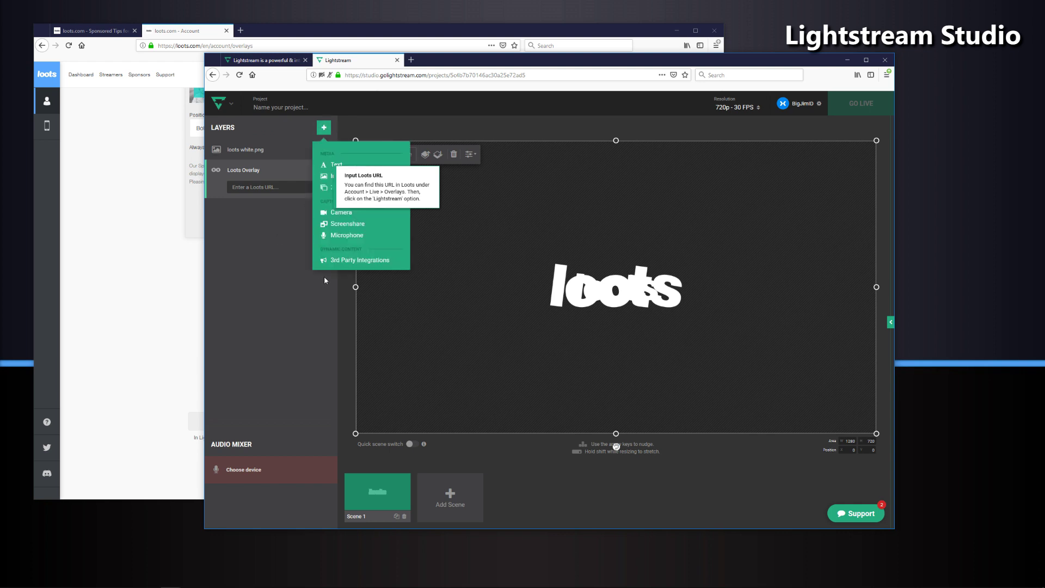
click(283, 241)
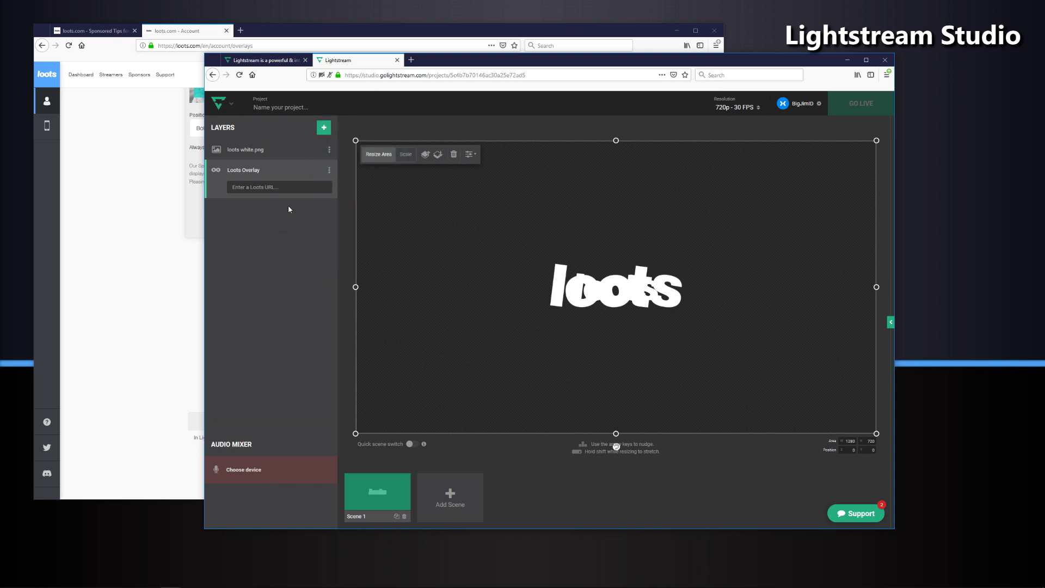
click(232, 105)
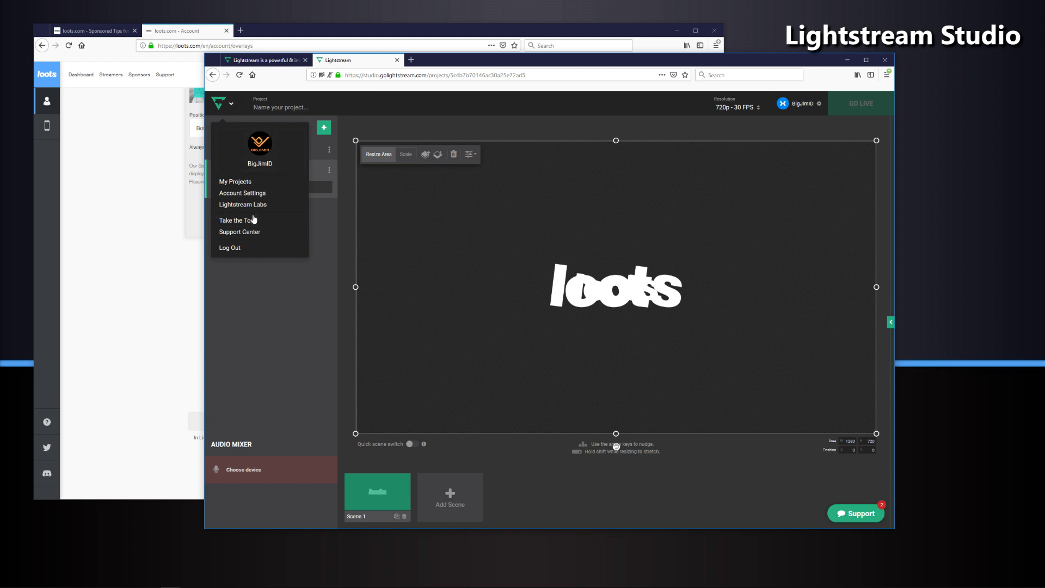
click(272, 210)
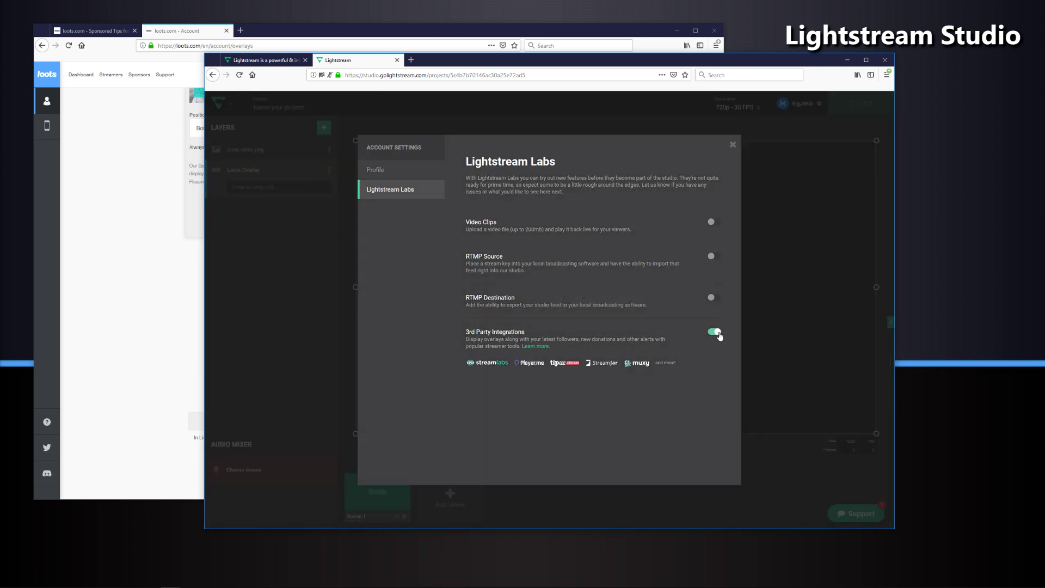
click(733, 145)
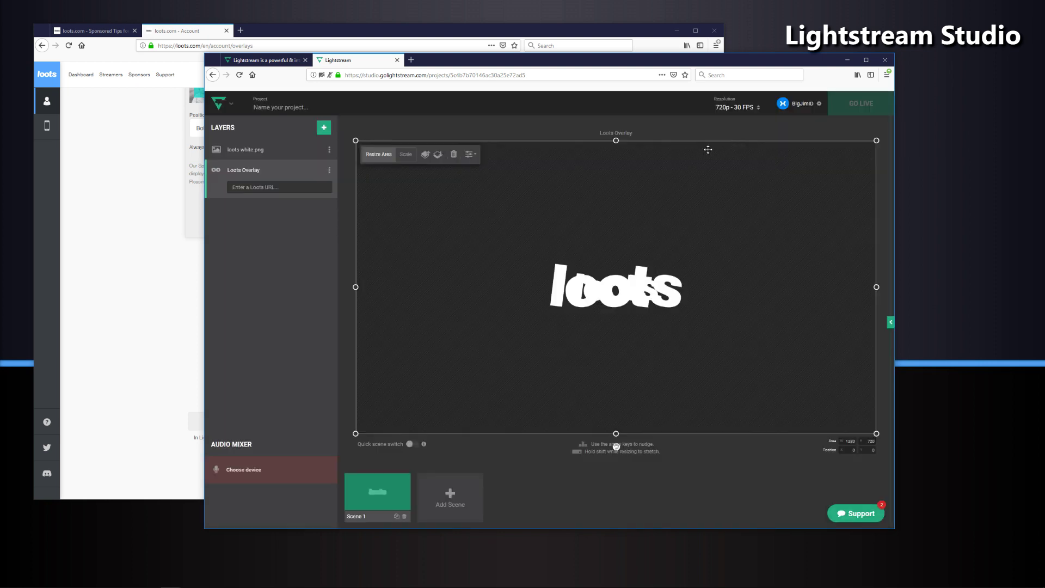
- Paste the copied loots overlay URL into the Loots Overlay layer and deselect the layer to load it
right_click(252, 188)
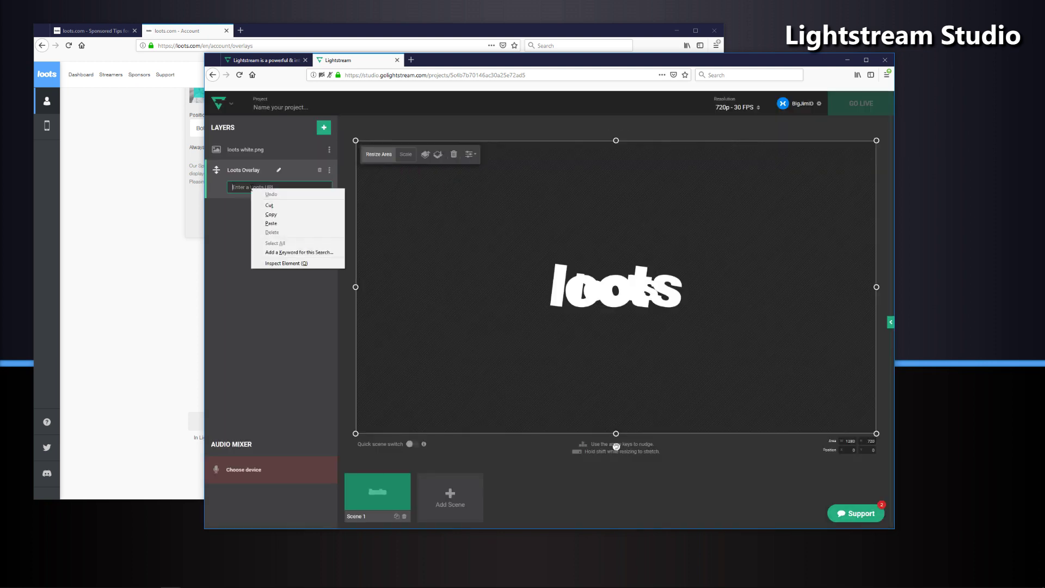
click(294, 223)
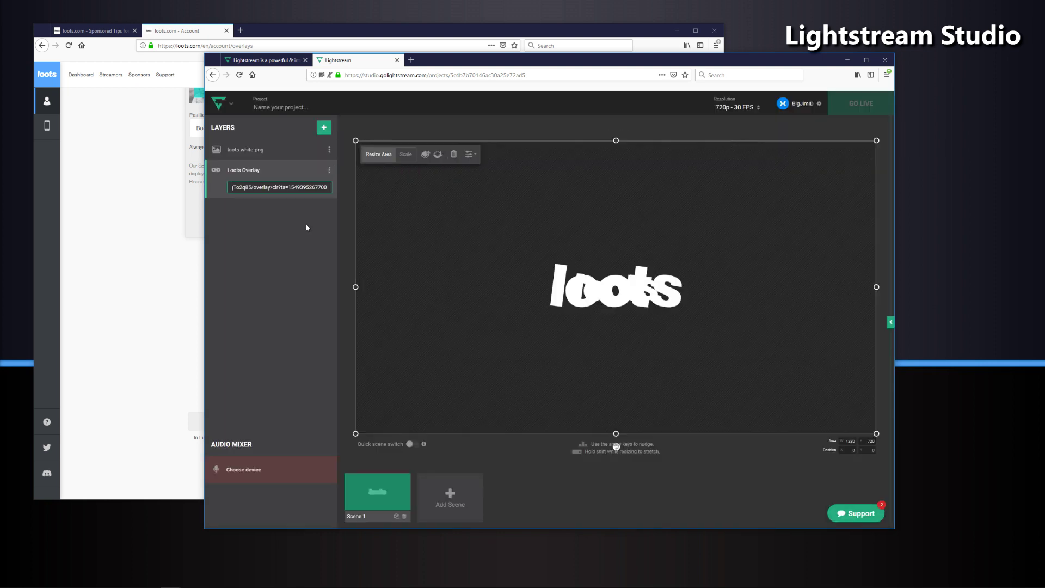
click(342, 231)
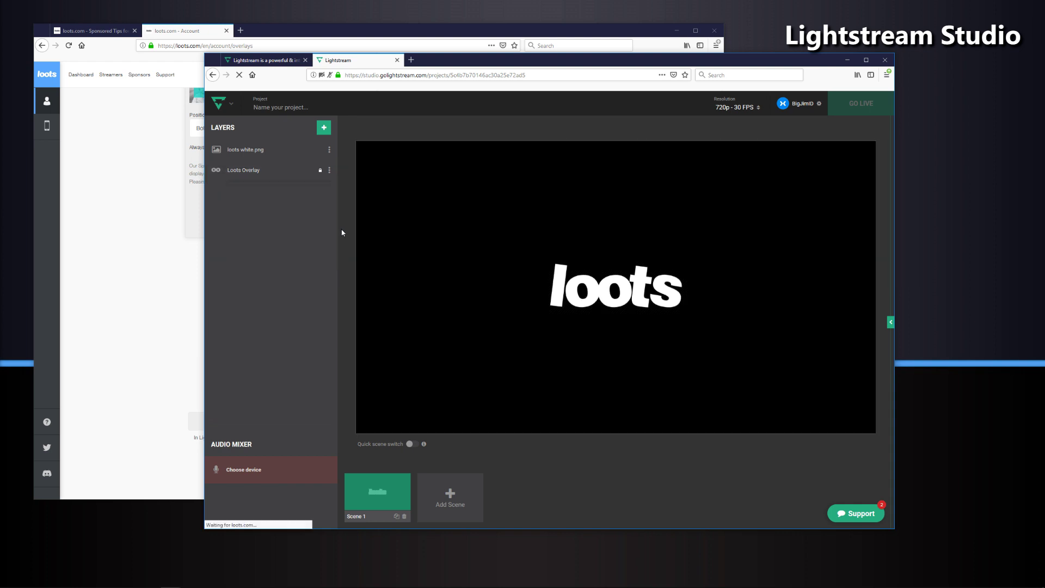
- Move the Loots Overlay layer above the loots white.png layer and deselect it
click(289, 172)
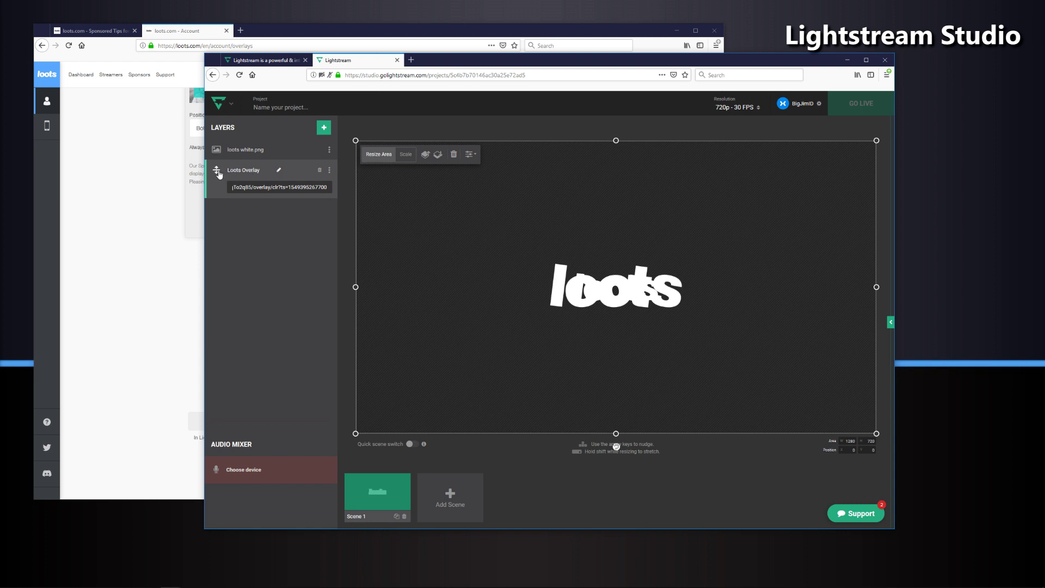
drag(217, 171, 225, 145)
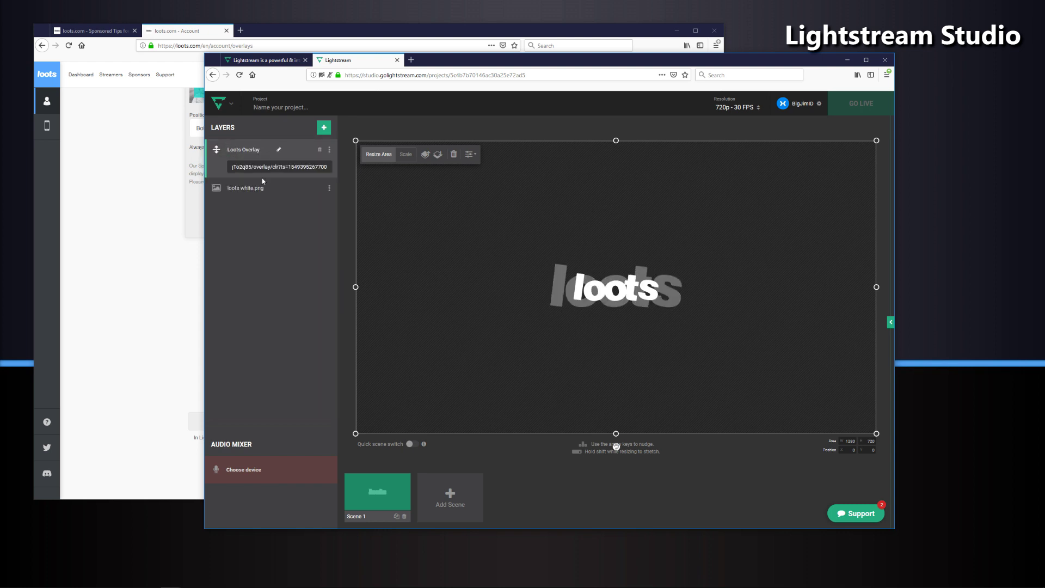
click(345, 247)
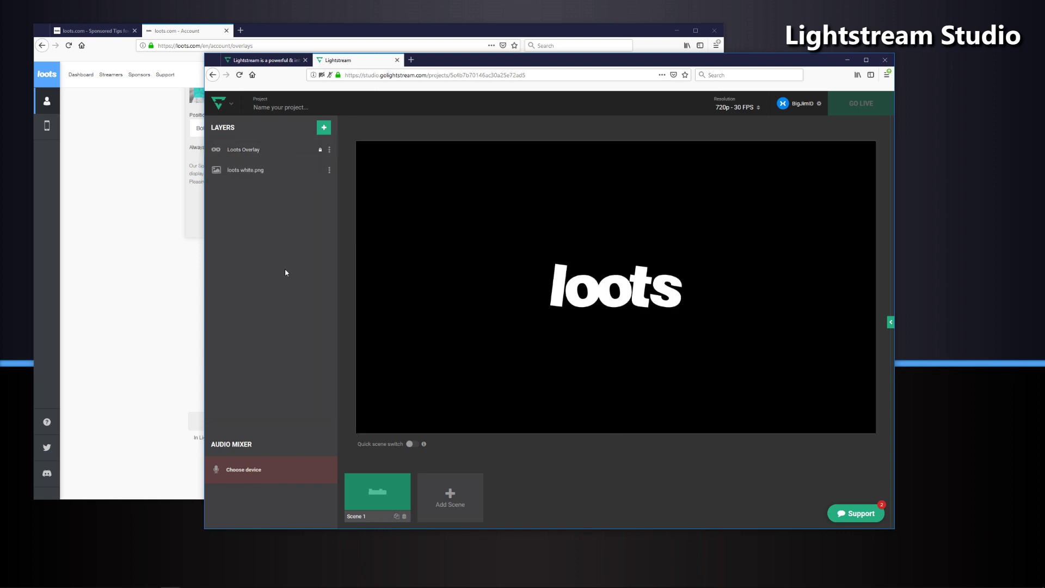
- Run the Sponsored Messages overlay test on the loots page and watch it in the Lightstream Studio project
click(136, 207)
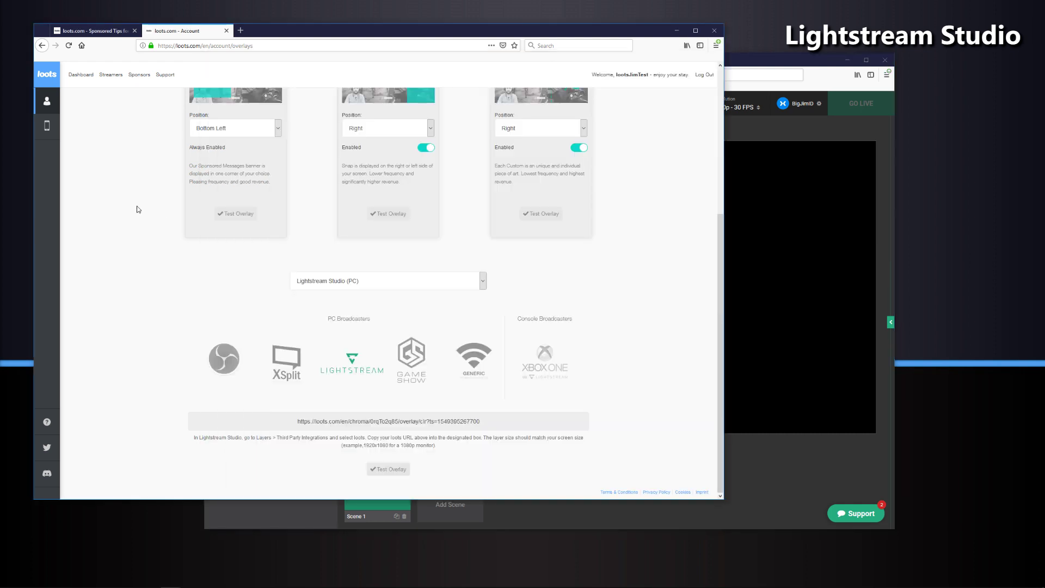
click(243, 218)
click(886, 165)
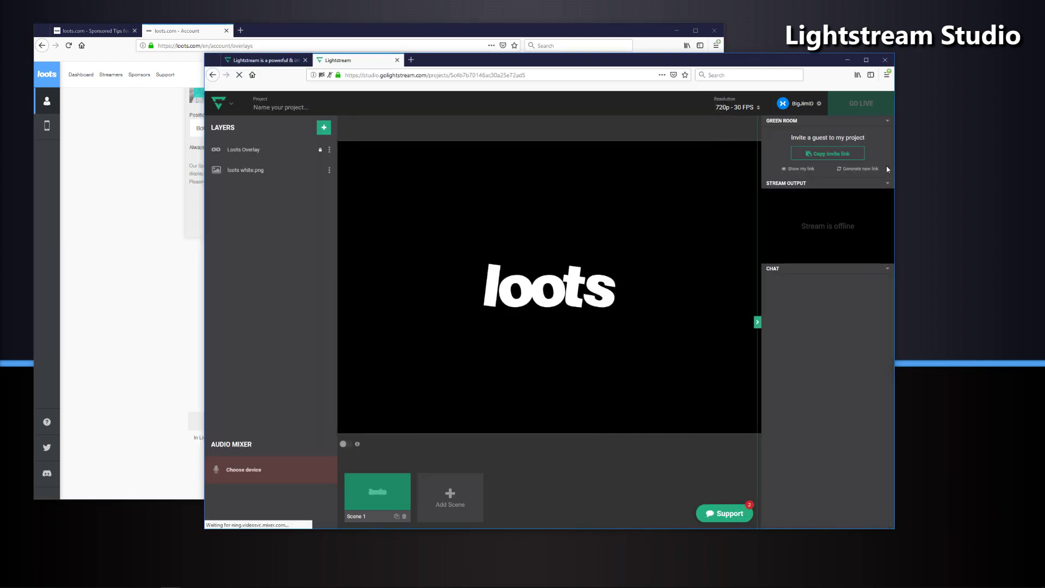
click(757, 321)
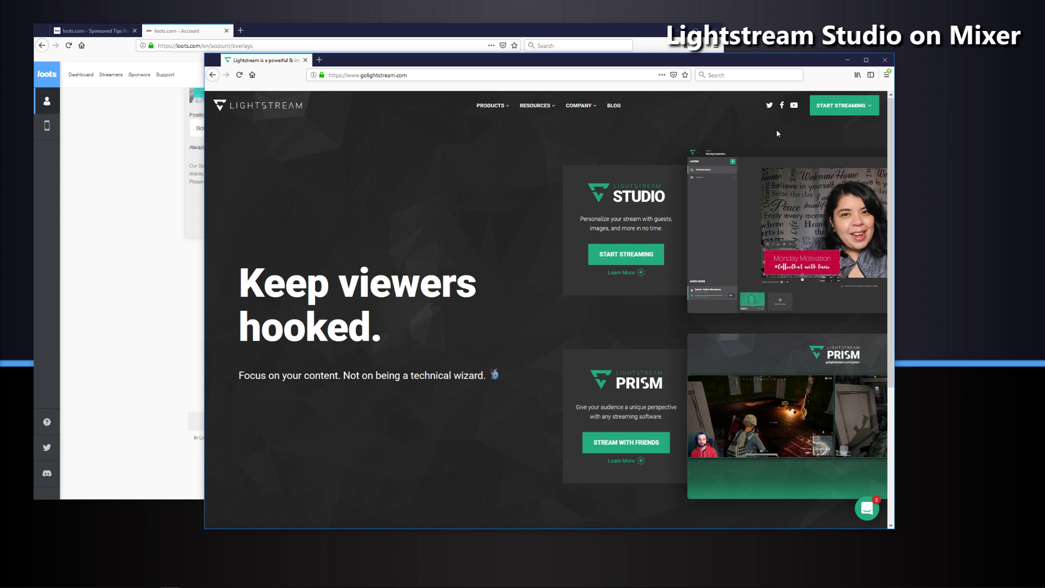
- Open Lightstream Studio on Mixer from the Lightstream homepage and choose to explore the studio
click(872, 110)
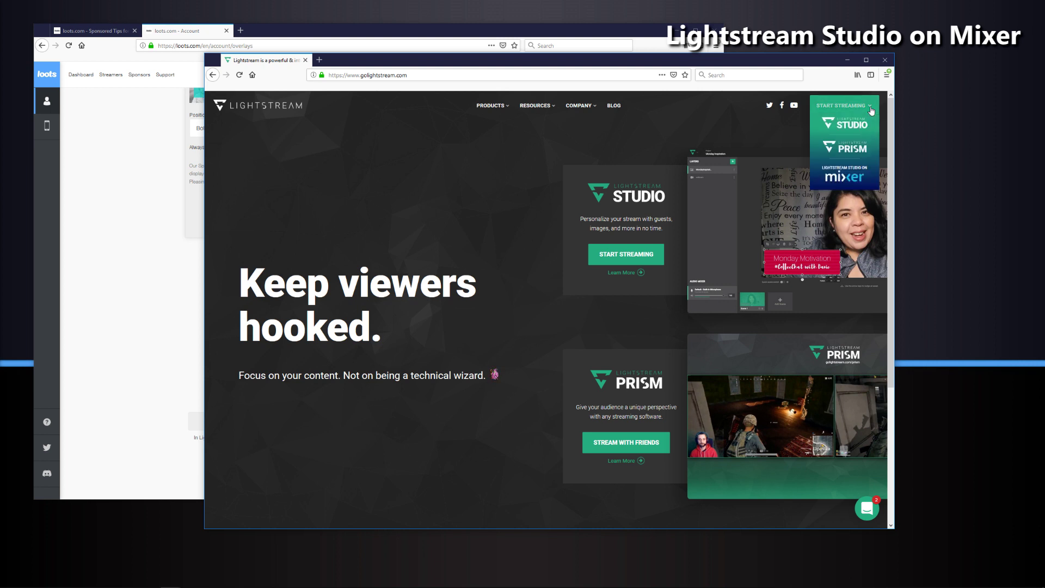
click(819, 178)
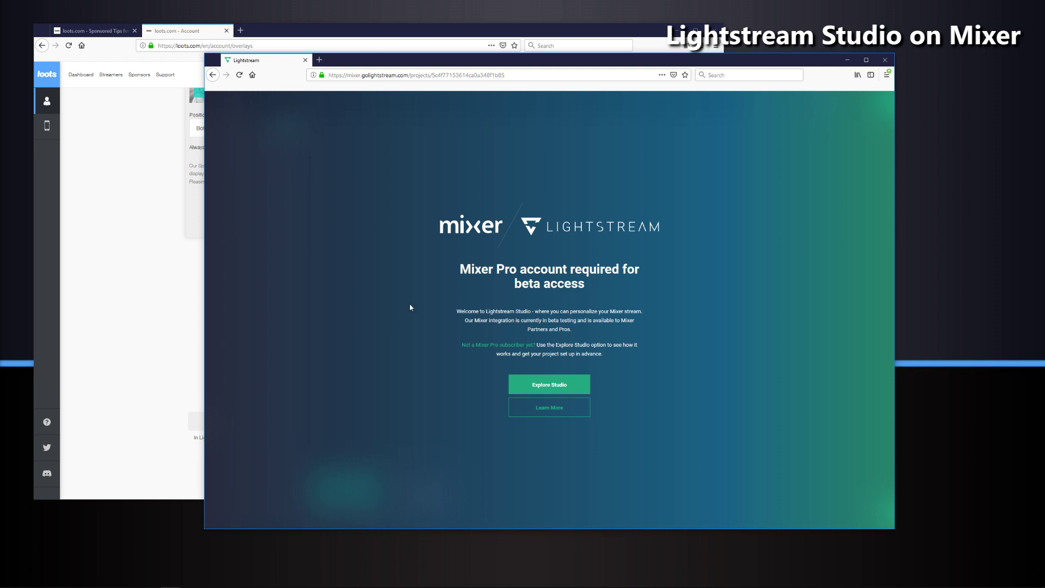
click(582, 384)
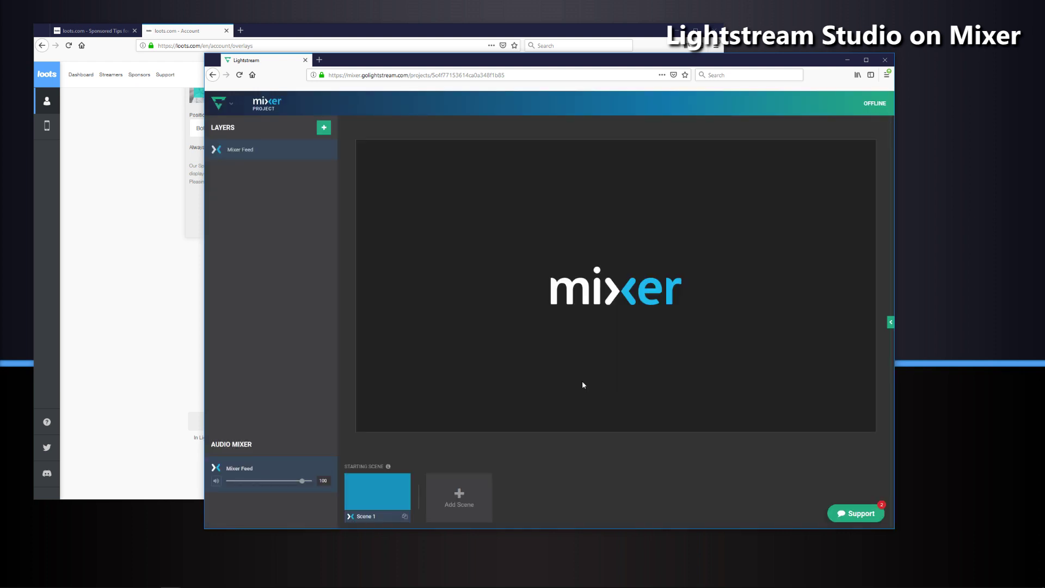
- Add the loots third-party integration as a layer in the Mixer project and load the copied overlay URL into it
click(326, 128)
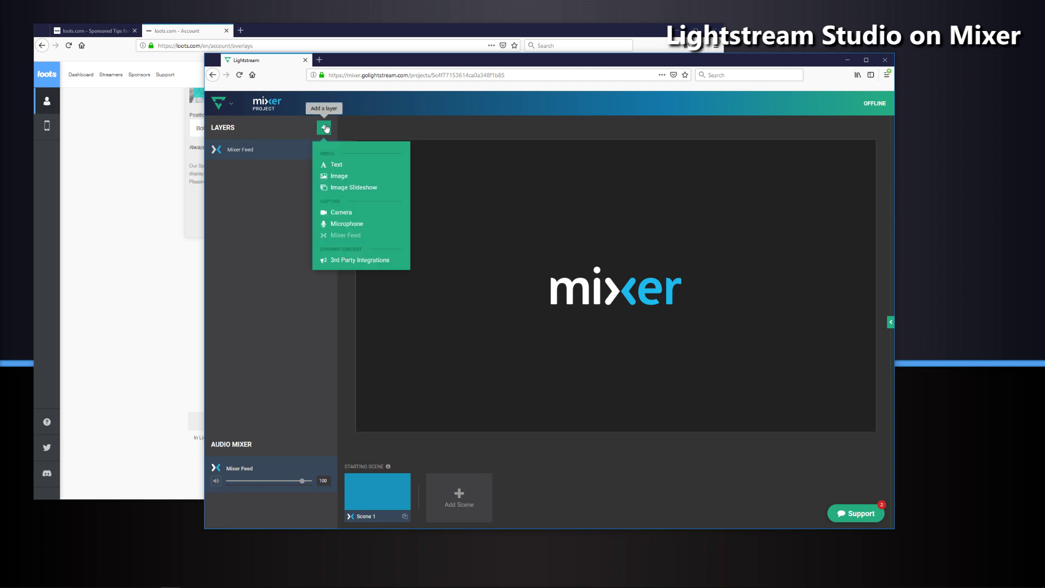
click(350, 263)
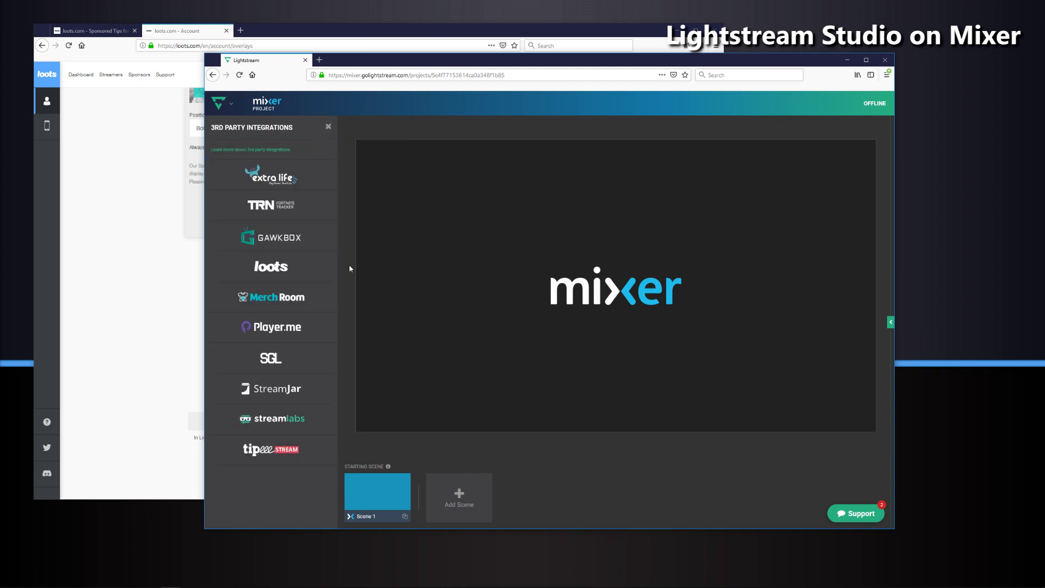
click(308, 268)
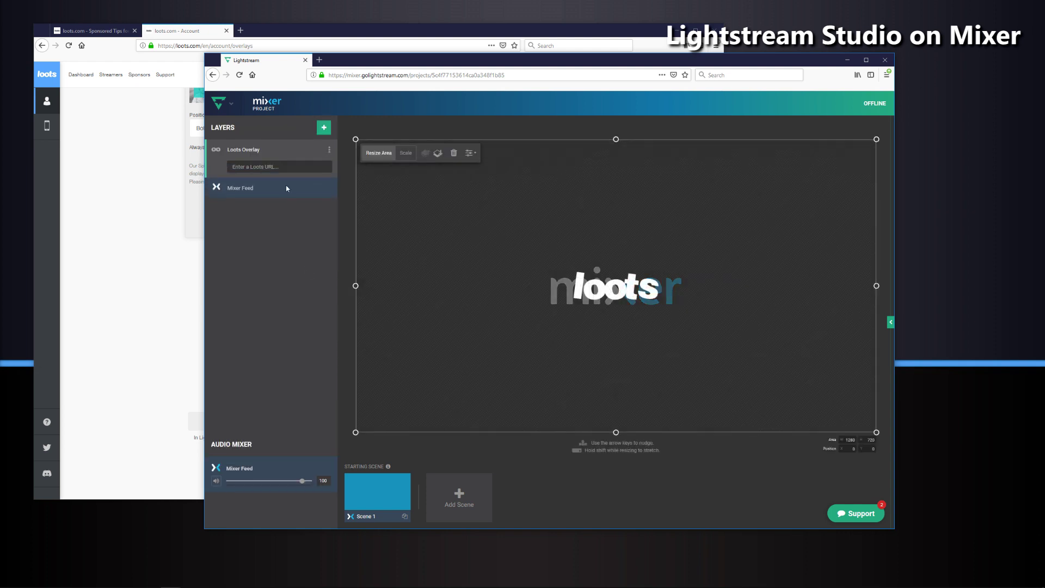
right_click(274, 166)
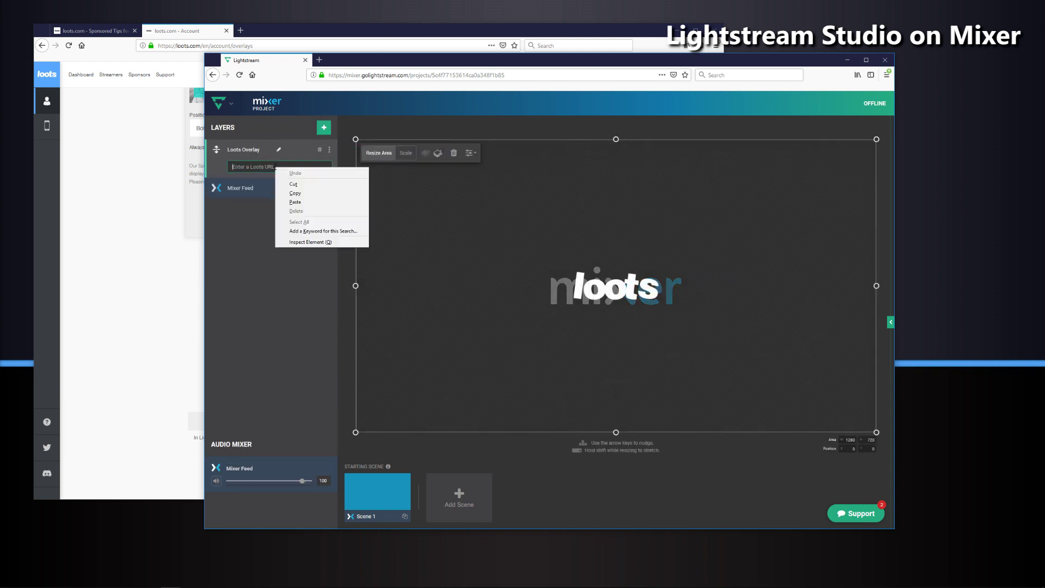
click(295, 202)
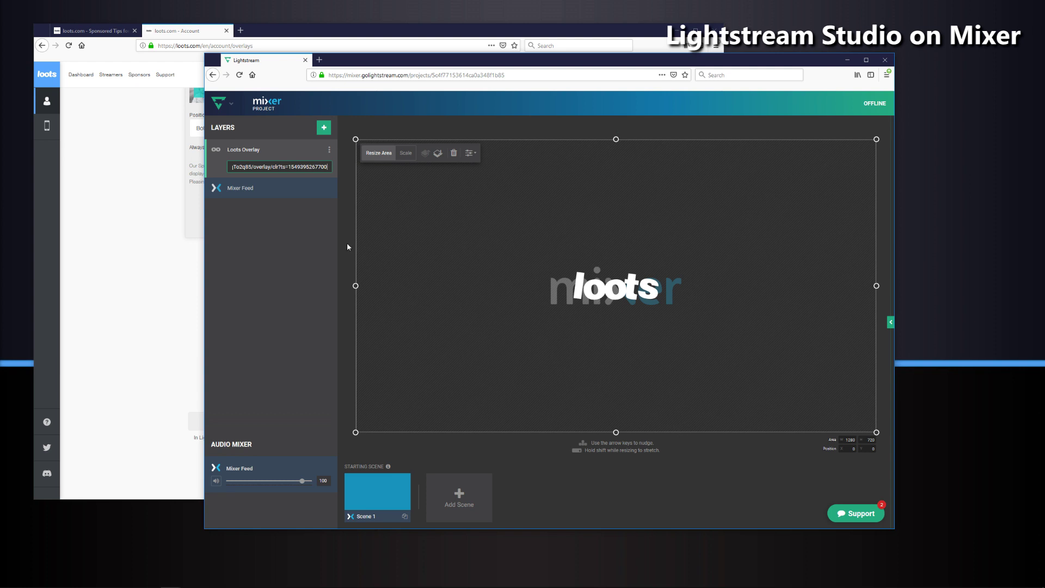
key(Return)
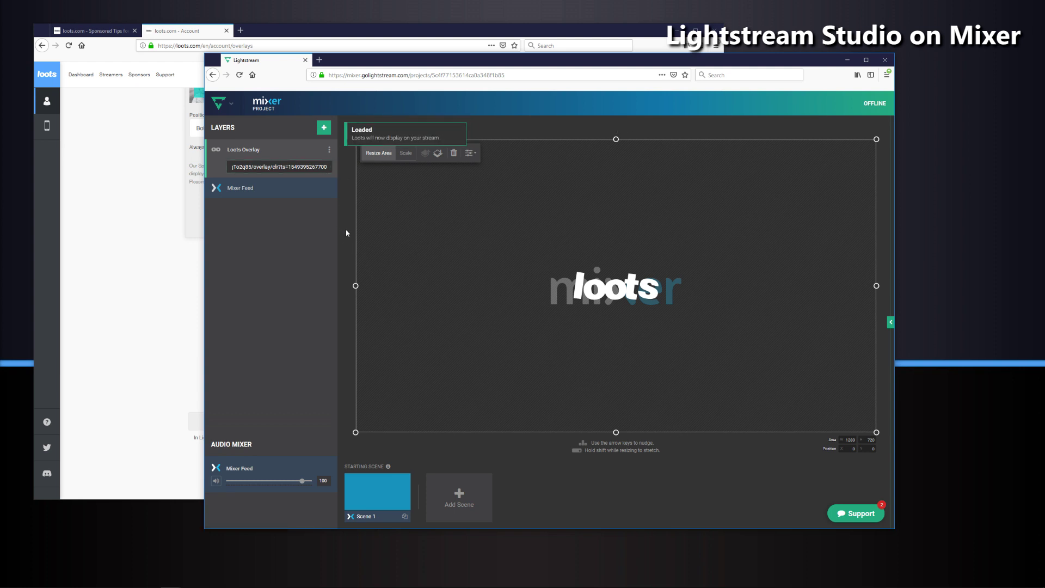
- Run the Sponsored Messages overlay test on the loots page and return to the Lightstream Mixer project to watch it
click(140, 217)
click(242, 215)
click(756, 126)
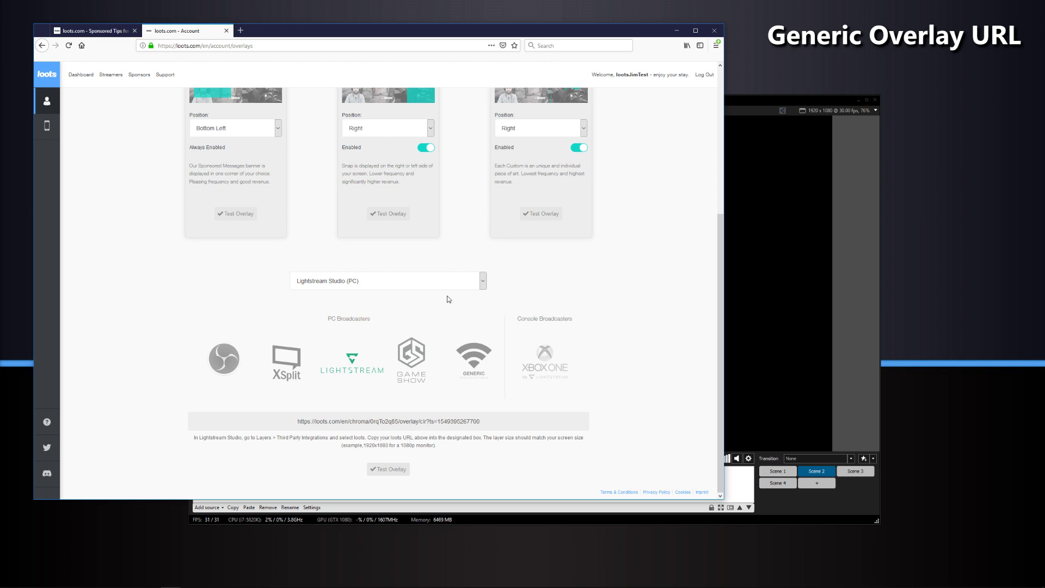
- Choose Other/Generic as the broadcasting software on the loots overlays page and open its overlay link
click(439, 286)
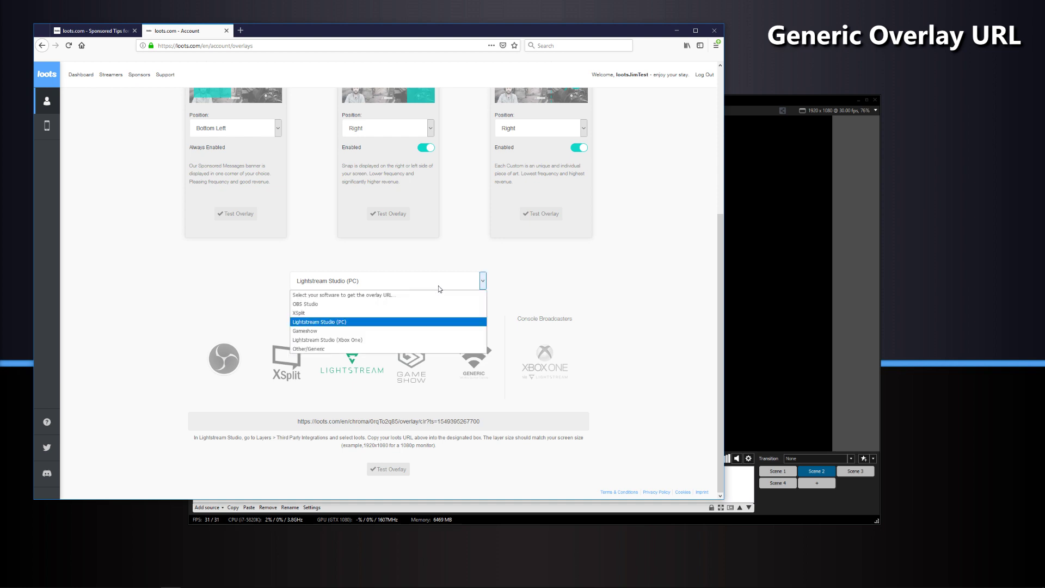
click(330, 348)
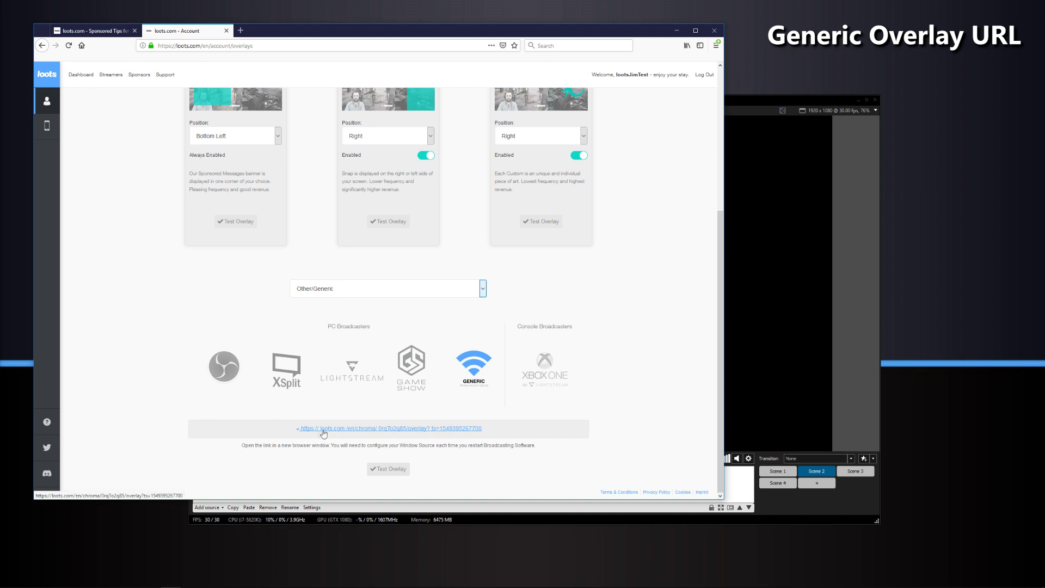
click(412, 434)
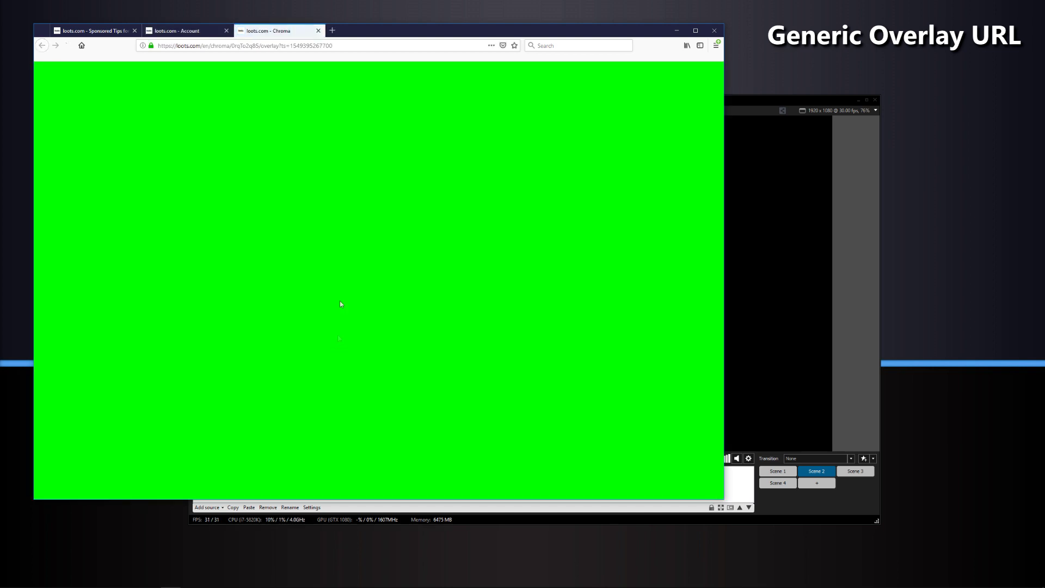
- Copy the generic loots overlay's web address from the browser and add it as a webpage source in XSplit's Scene 2
triple_click(319, 46)
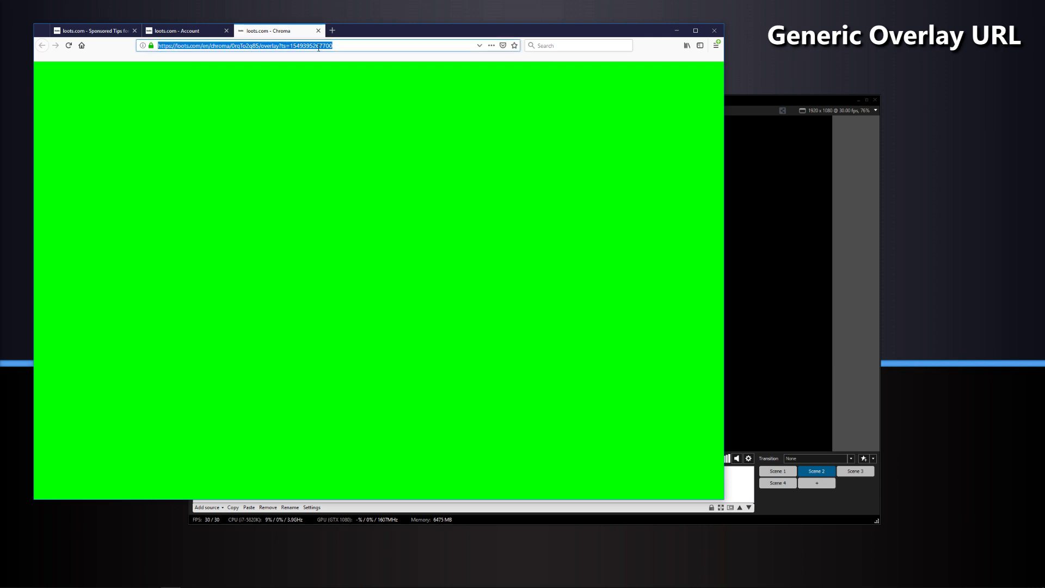
right_click(319, 47)
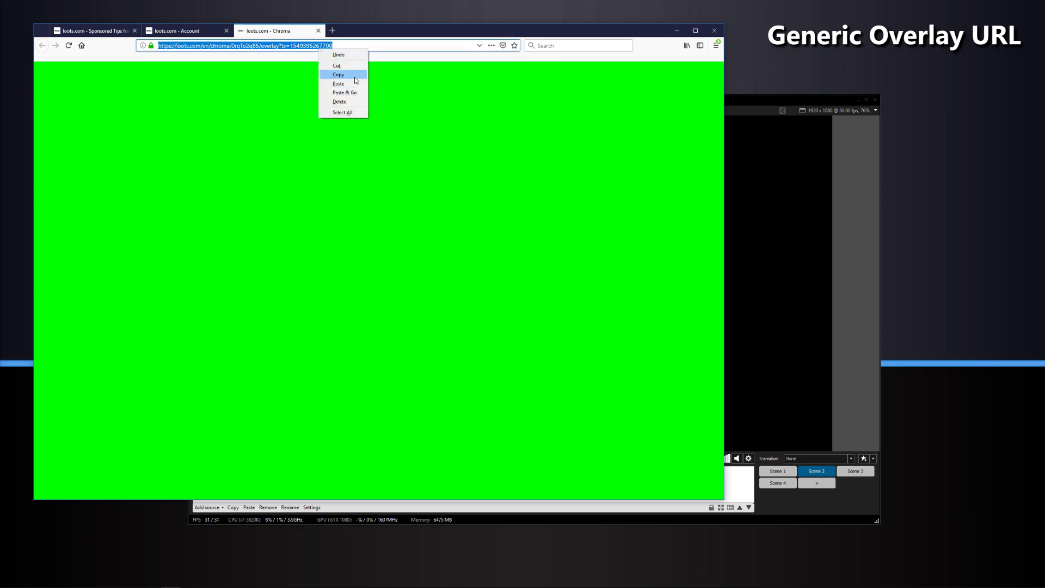
click(355, 77)
click(848, 155)
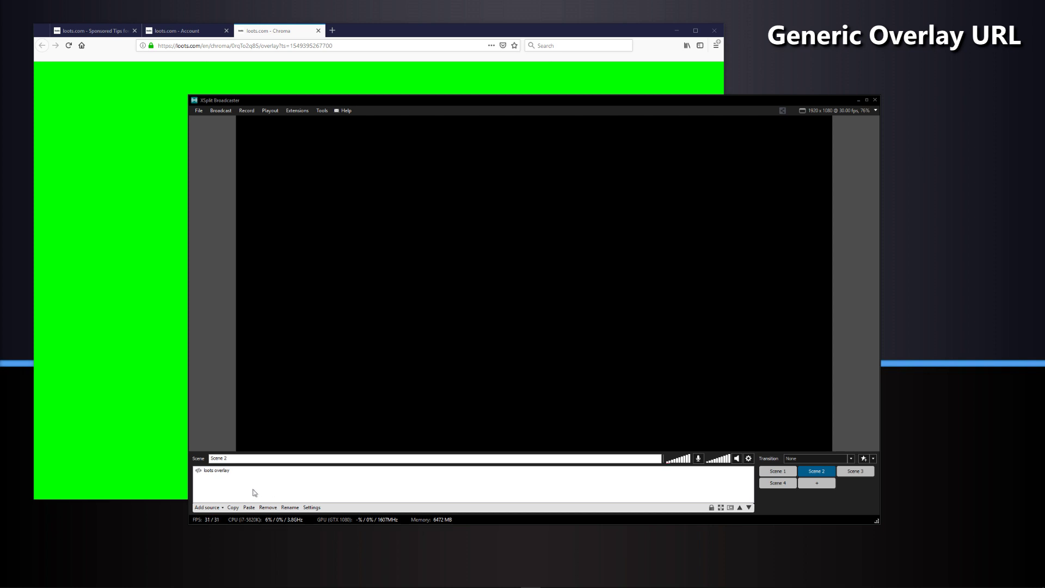
click(212, 507)
click(259, 536)
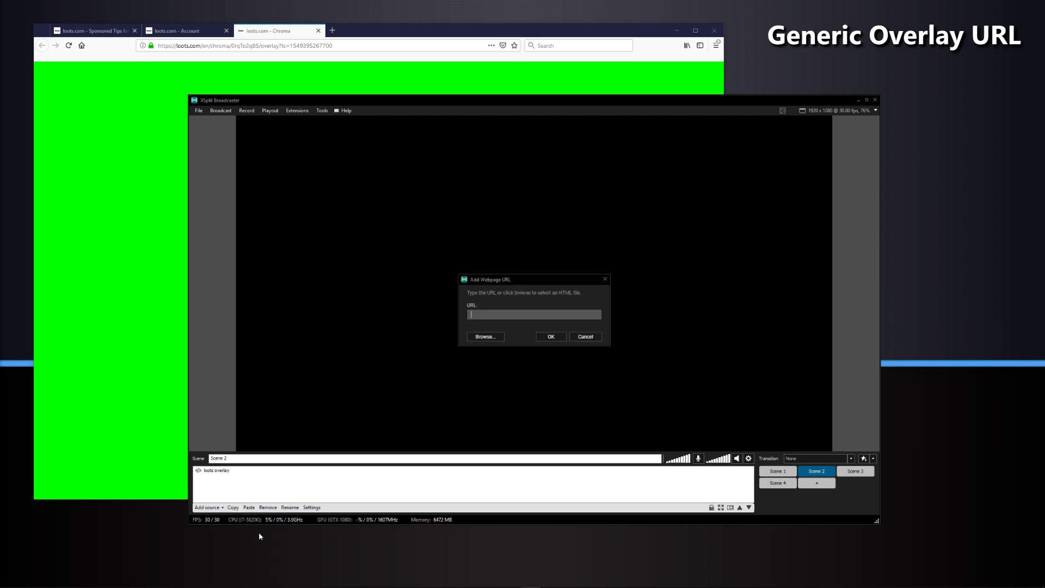
key(ctrl+v)
click(551, 336)
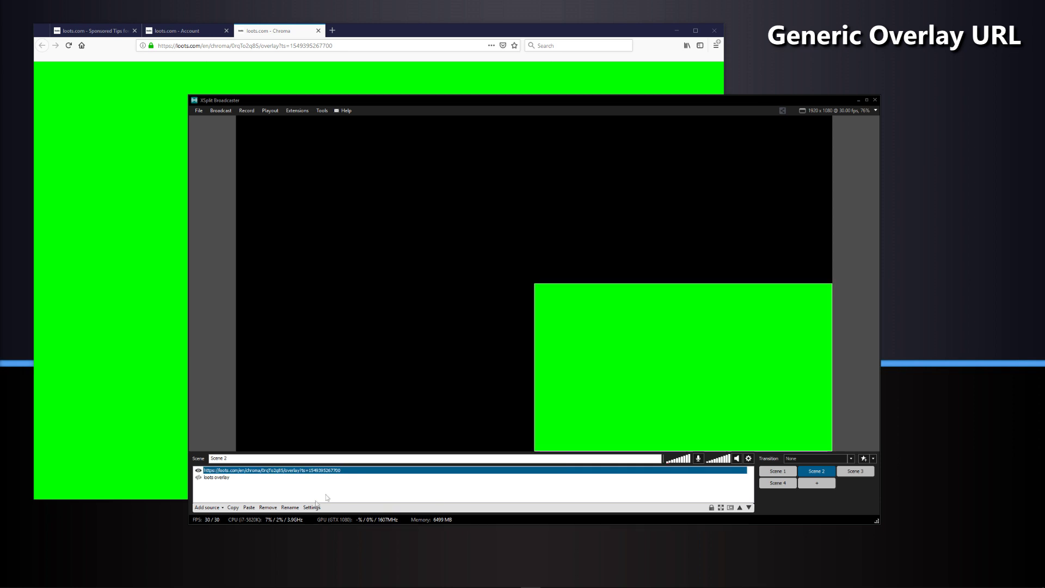
- Set the new webpage source's layout position to X 0 and Y 0
right_click(611, 365)
click(637, 435)
click(666, 375)
click(671, 403)
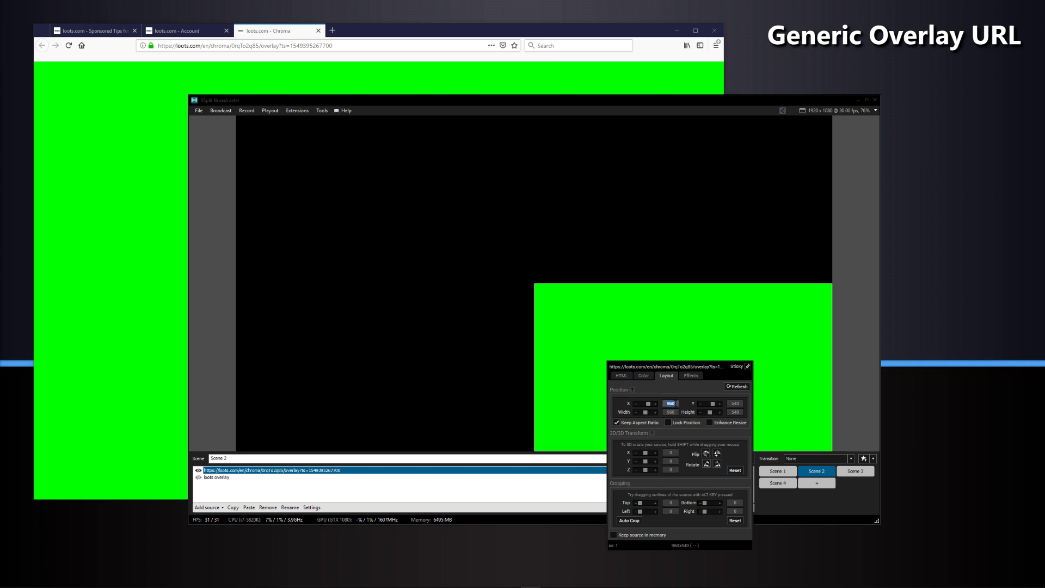
text(0)
key(Tab)
text(0)
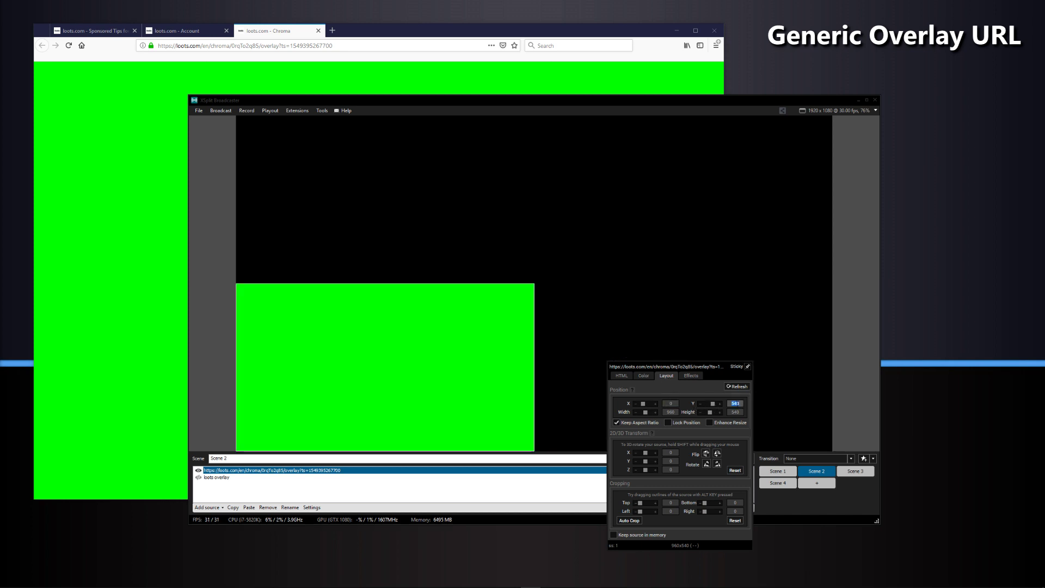
key(Tab)
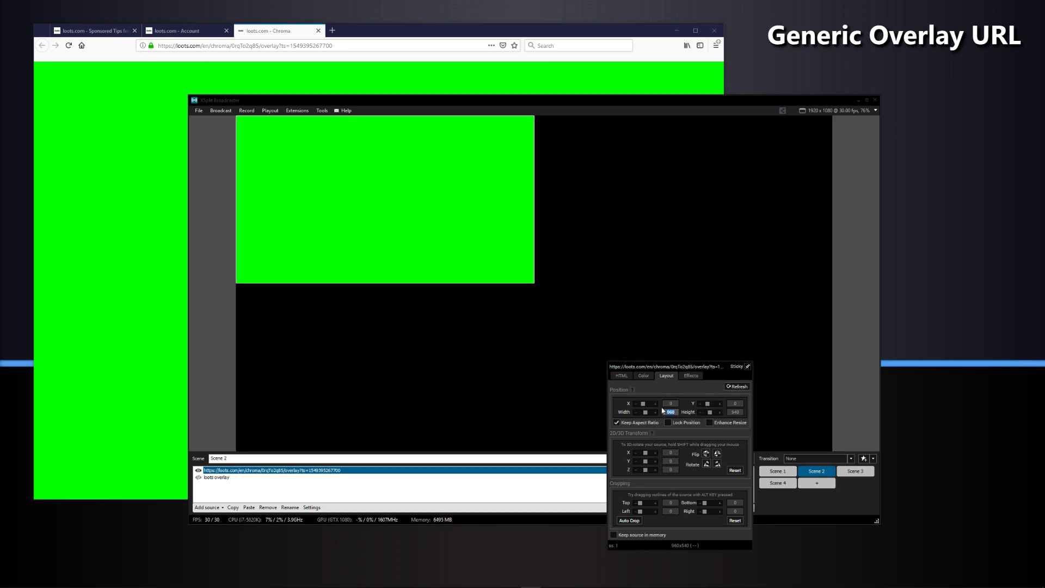
- Resize the webpage source to 1920 wide by 1080 high, turn off Keep Aspect Ratio and refresh the source
text(192)
key(Tab)
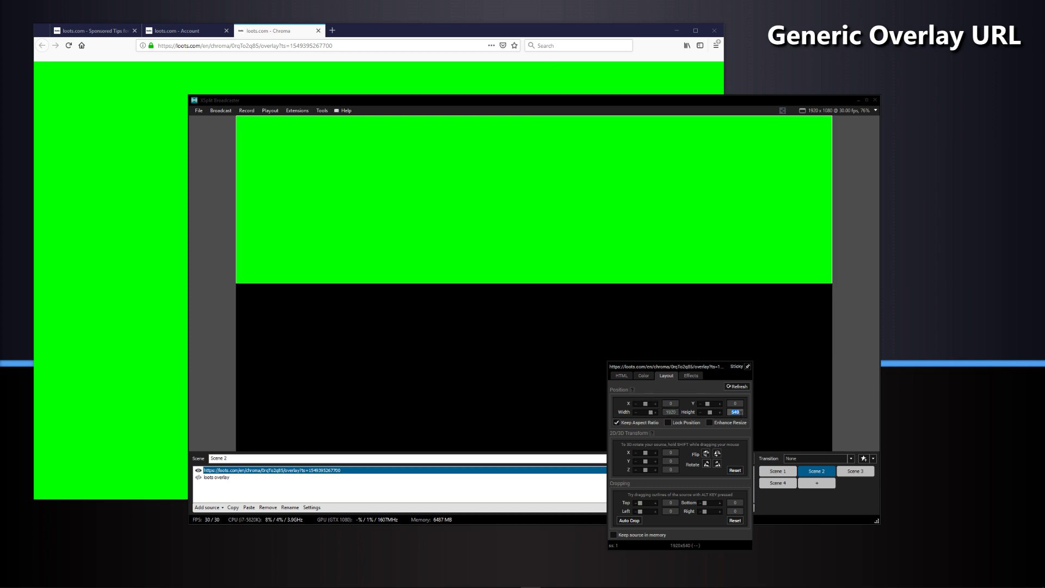
text(1080)
click(630, 425)
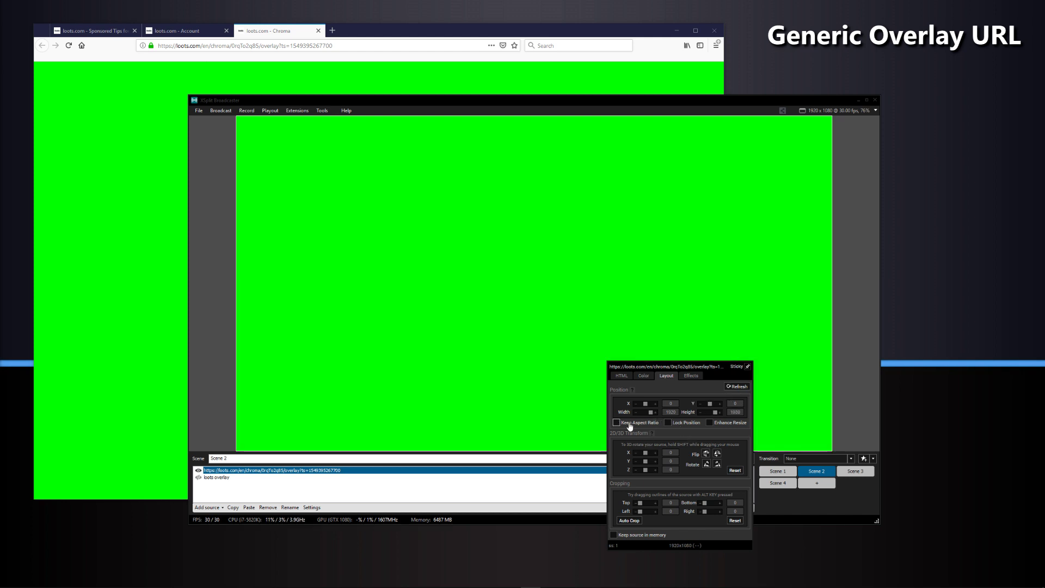
click(735, 390)
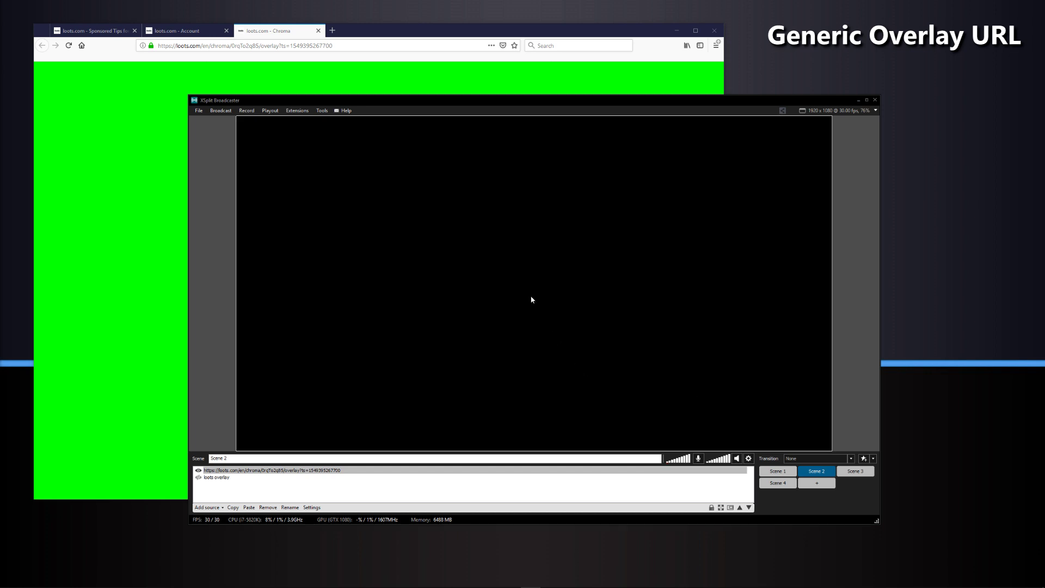
- Apply a Chroma Key with Green as the key color to the webpage source and close its settings
right_click(531, 299)
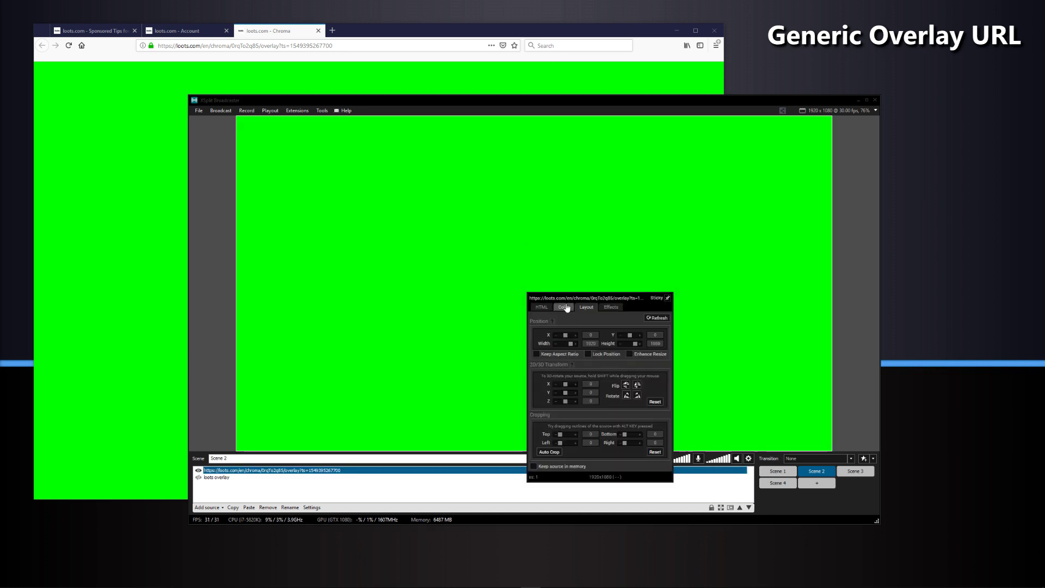
click(566, 307)
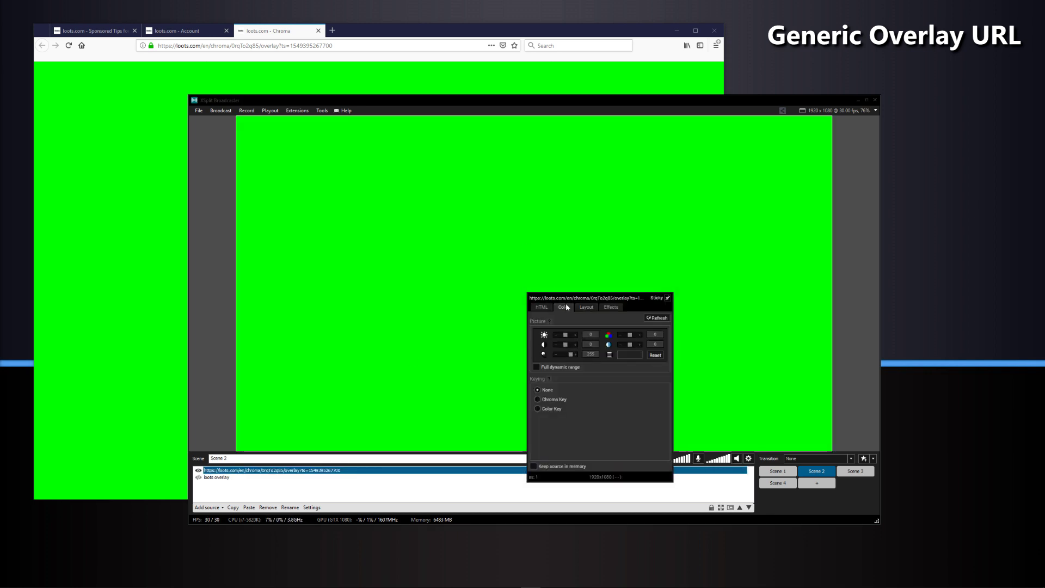
click(558, 400)
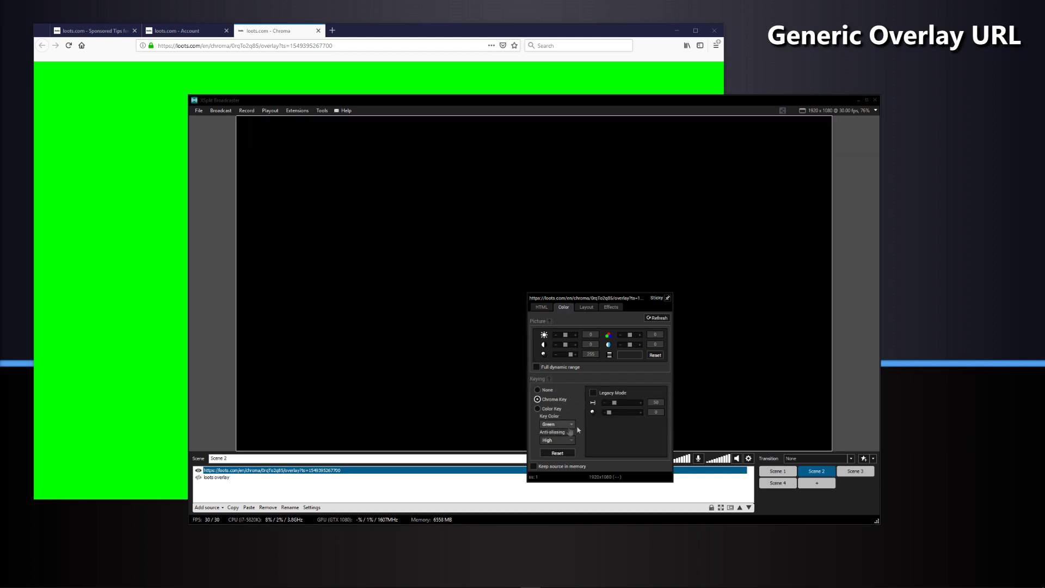
click(571, 425)
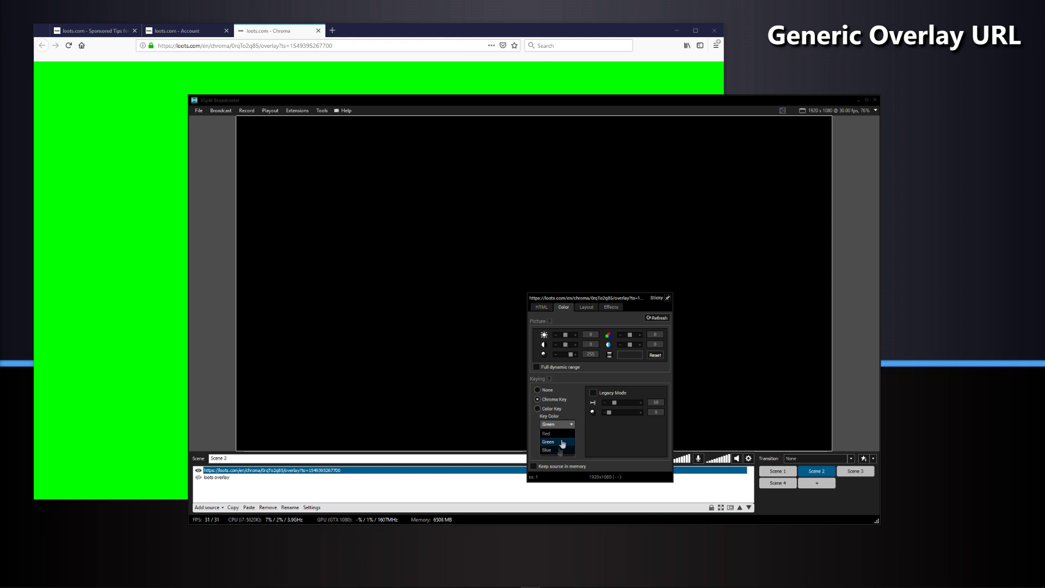
click(560, 442)
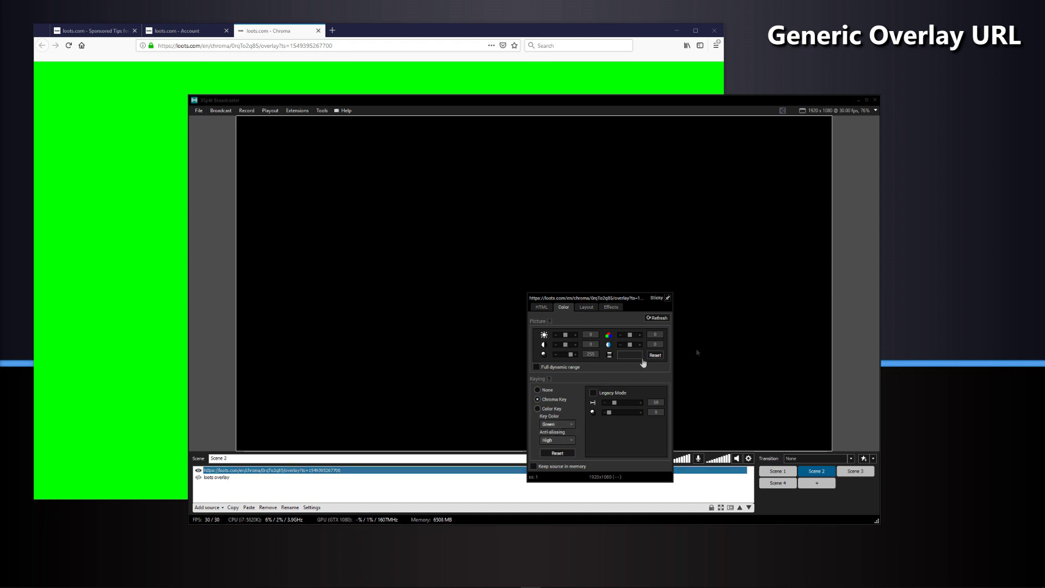
click(849, 323)
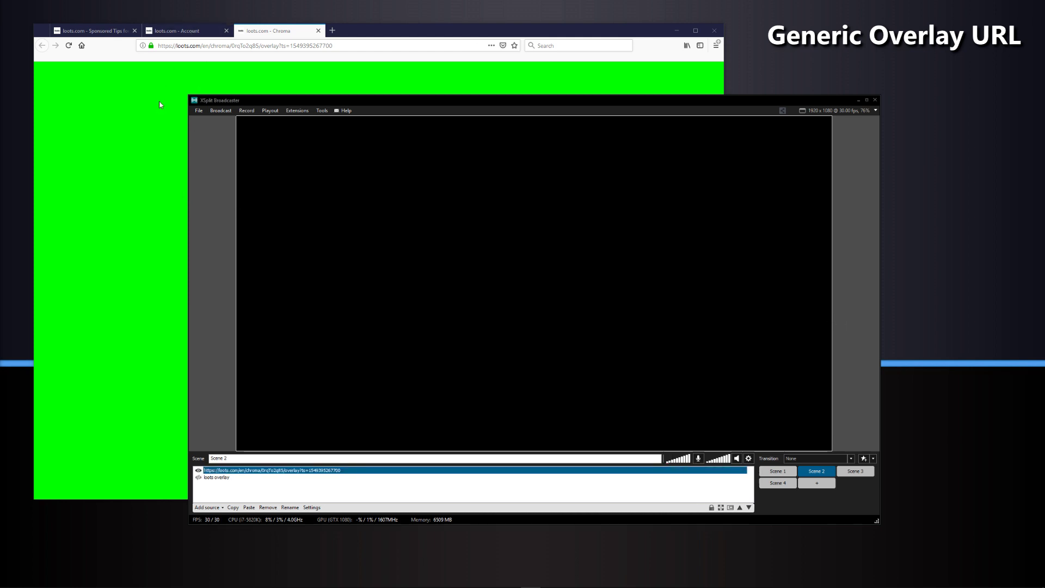
- Run the Sponsored Messages overlay test on the loots account page and return to XSplit to watch it
click(186, 34)
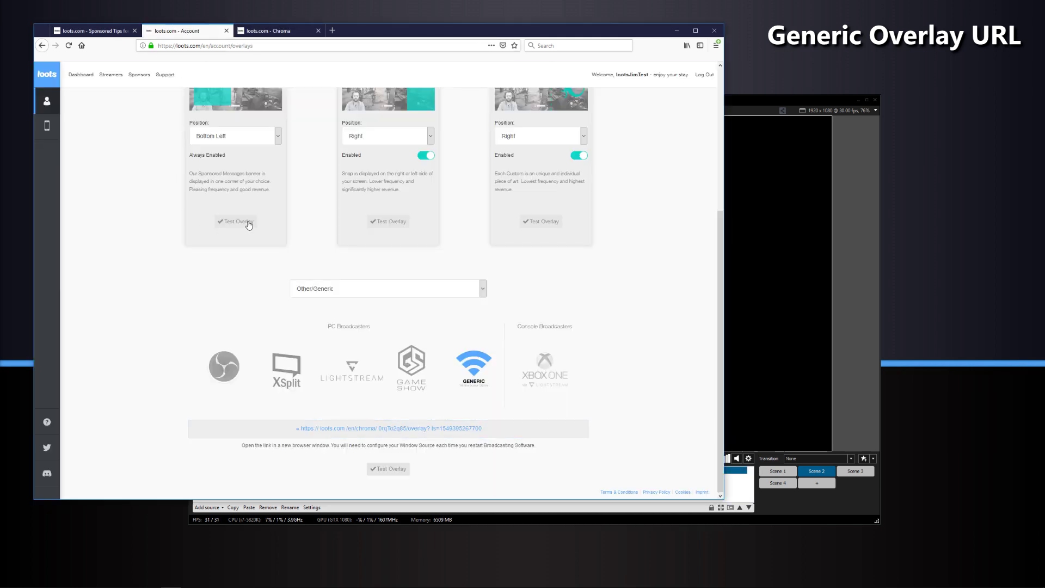
click(852, 317)
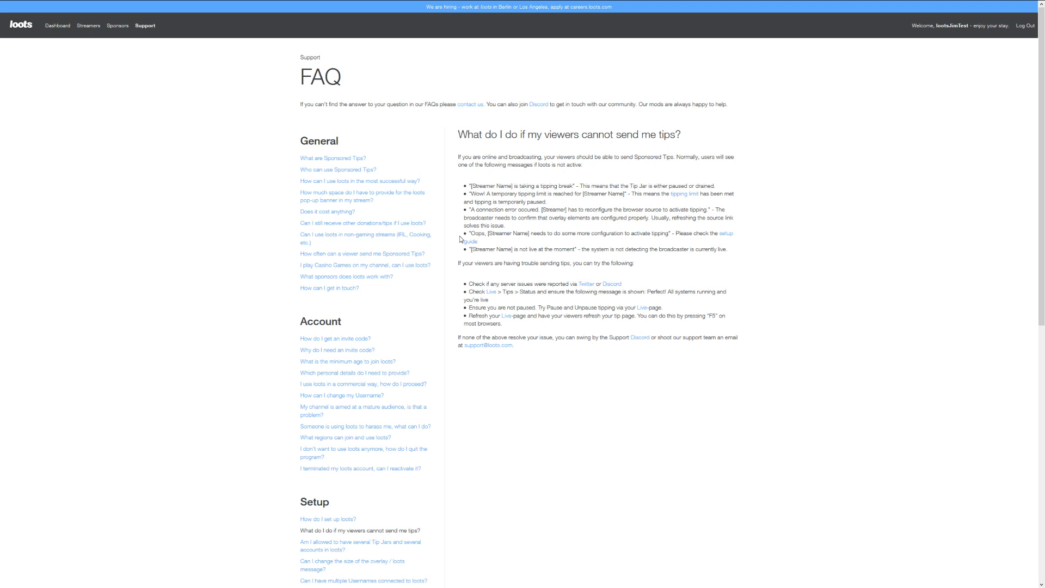
scroll(457, 234, down, 4)
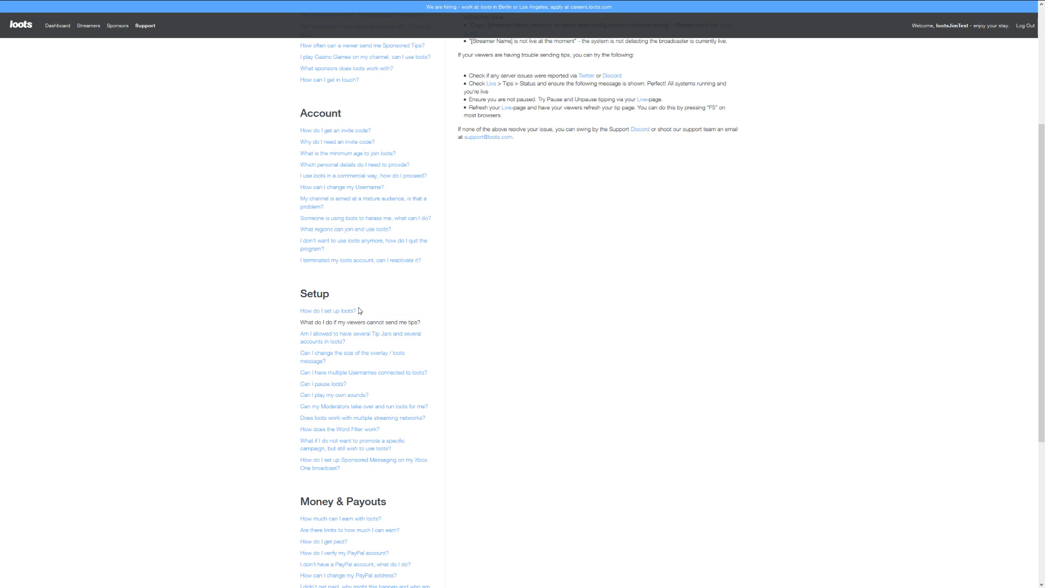
scroll(454, 283, up, 4)
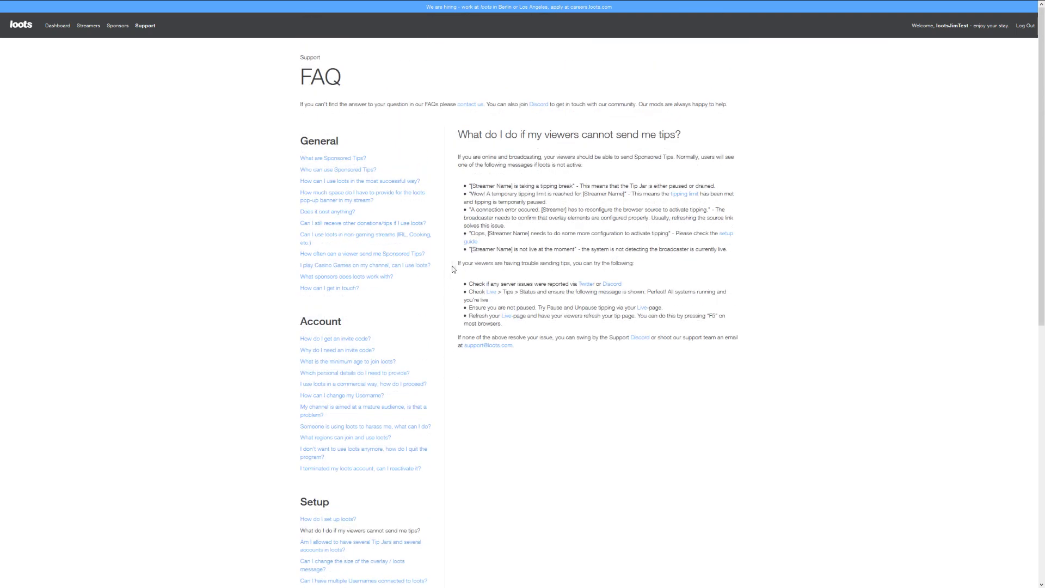